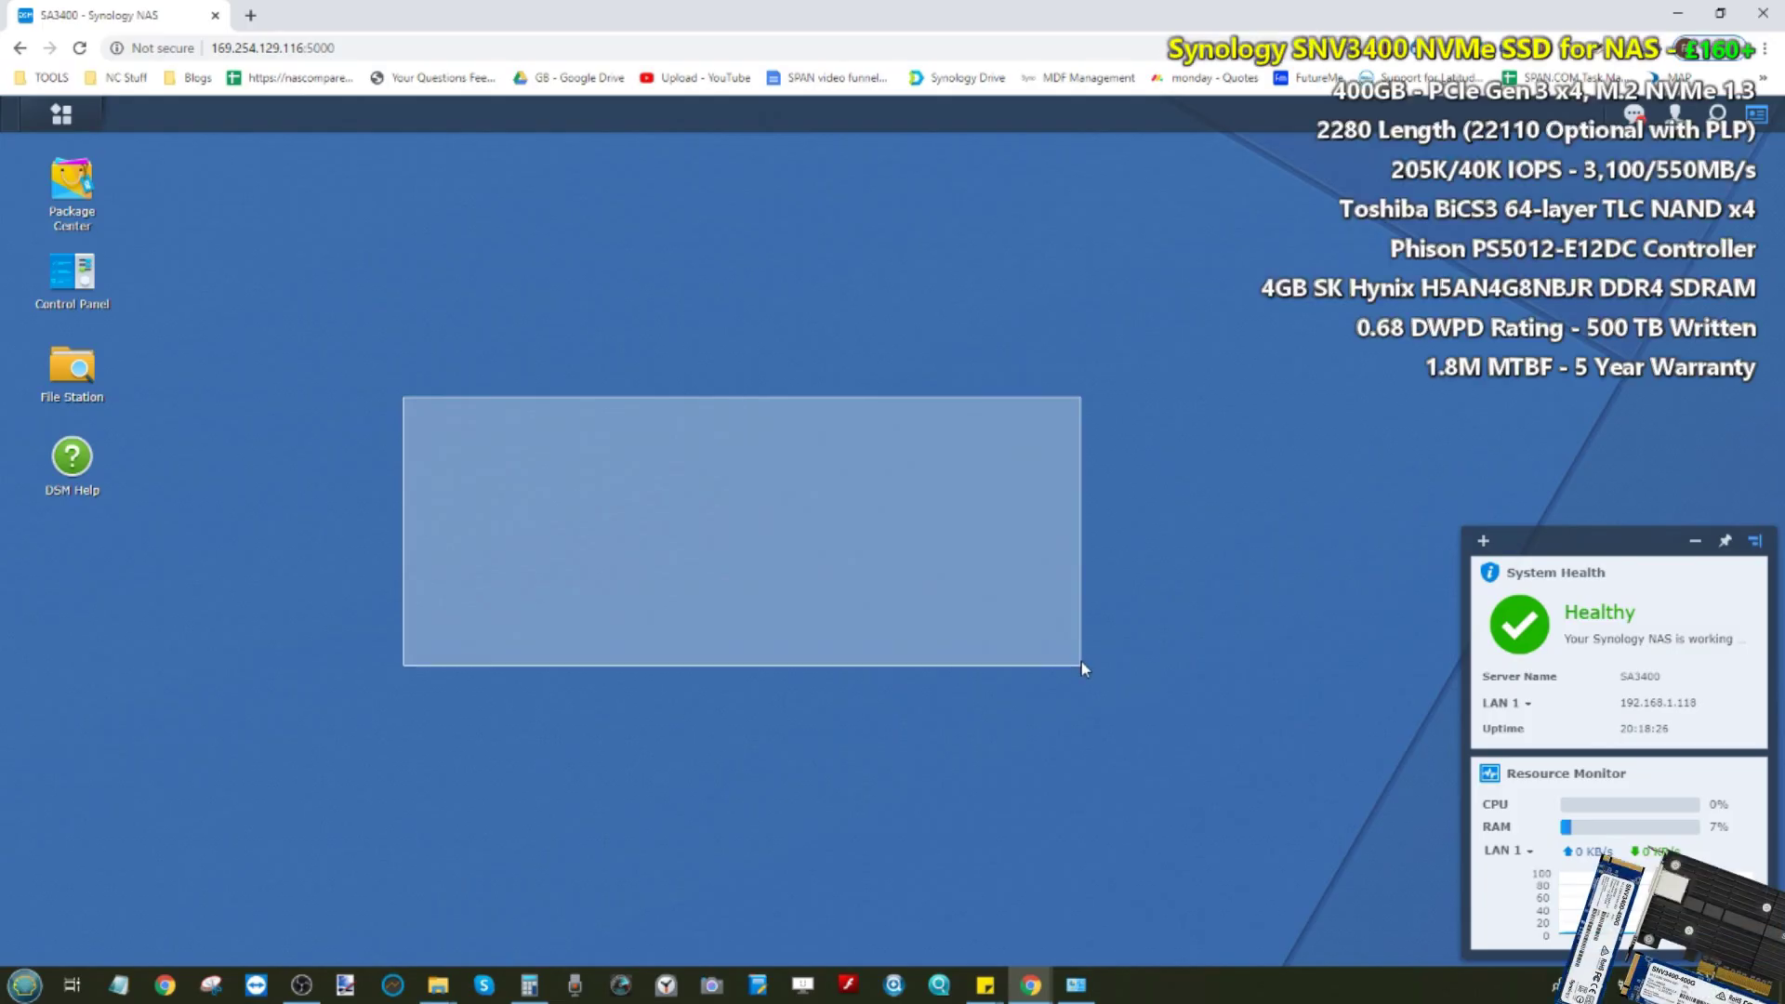
Step: Launch Storage Manager from the DSM main menu and view the storage pool list
{"action": "left_click", "coordinate": [62, 114]}
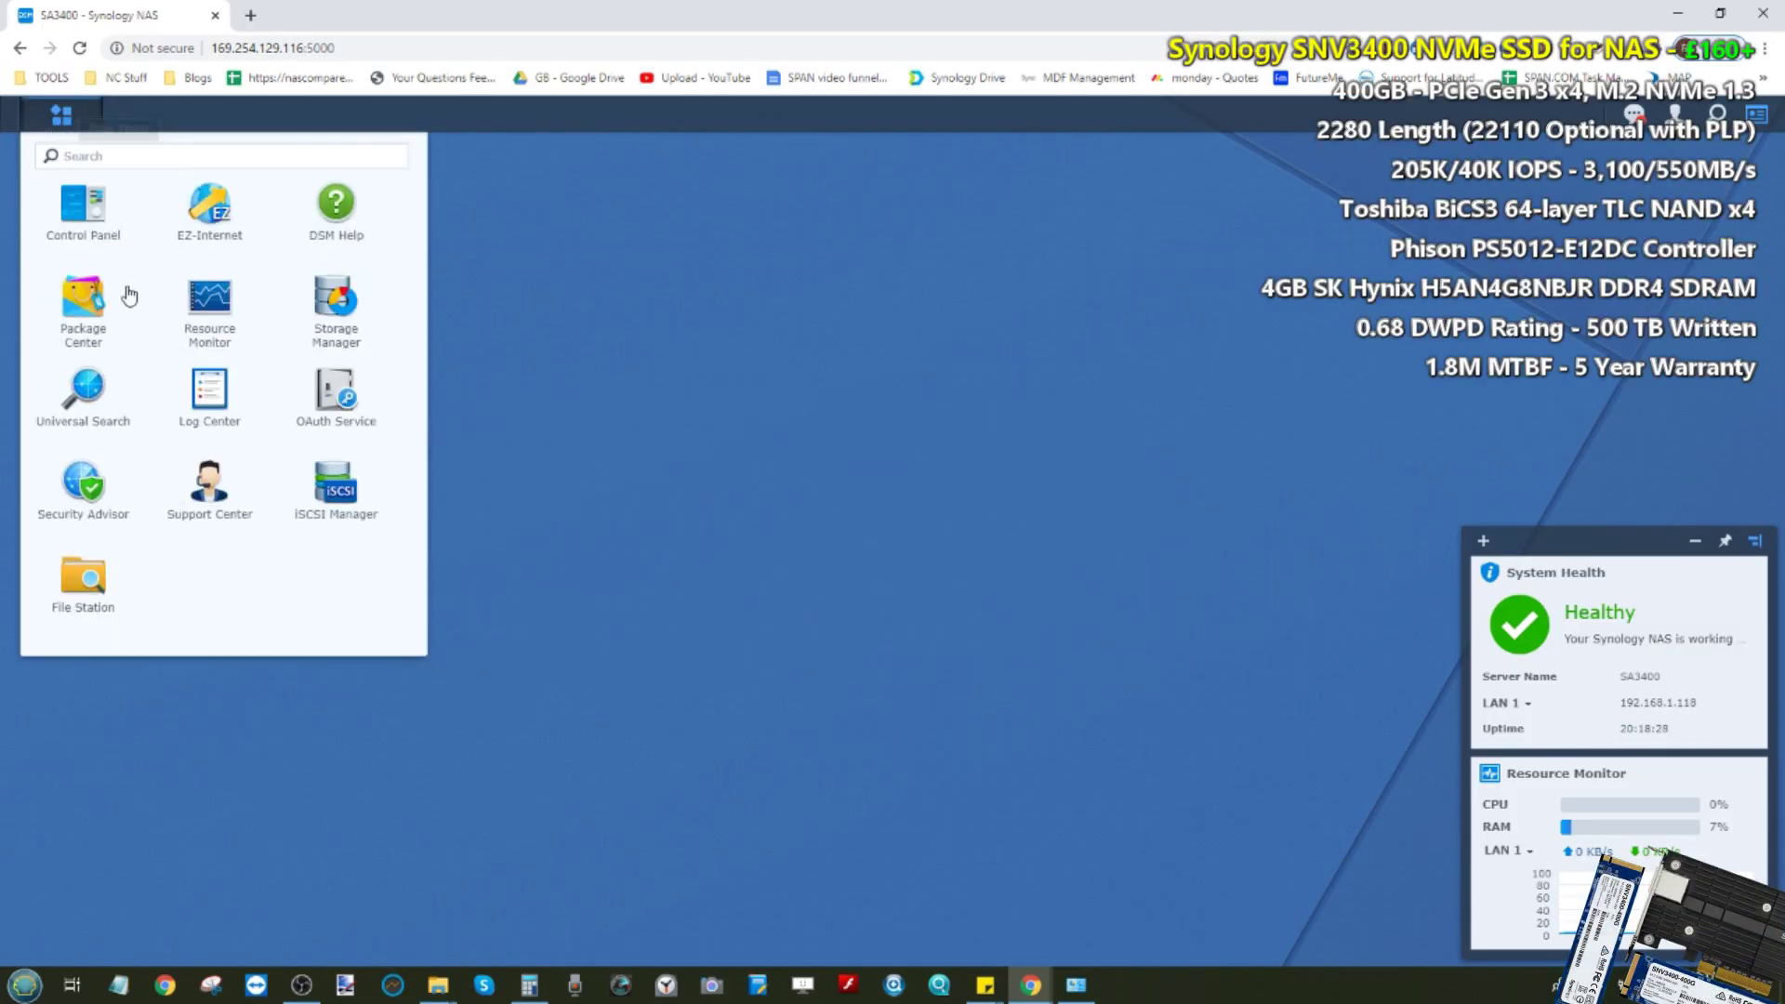
{"action": "left_click", "coordinate": [351, 295]}
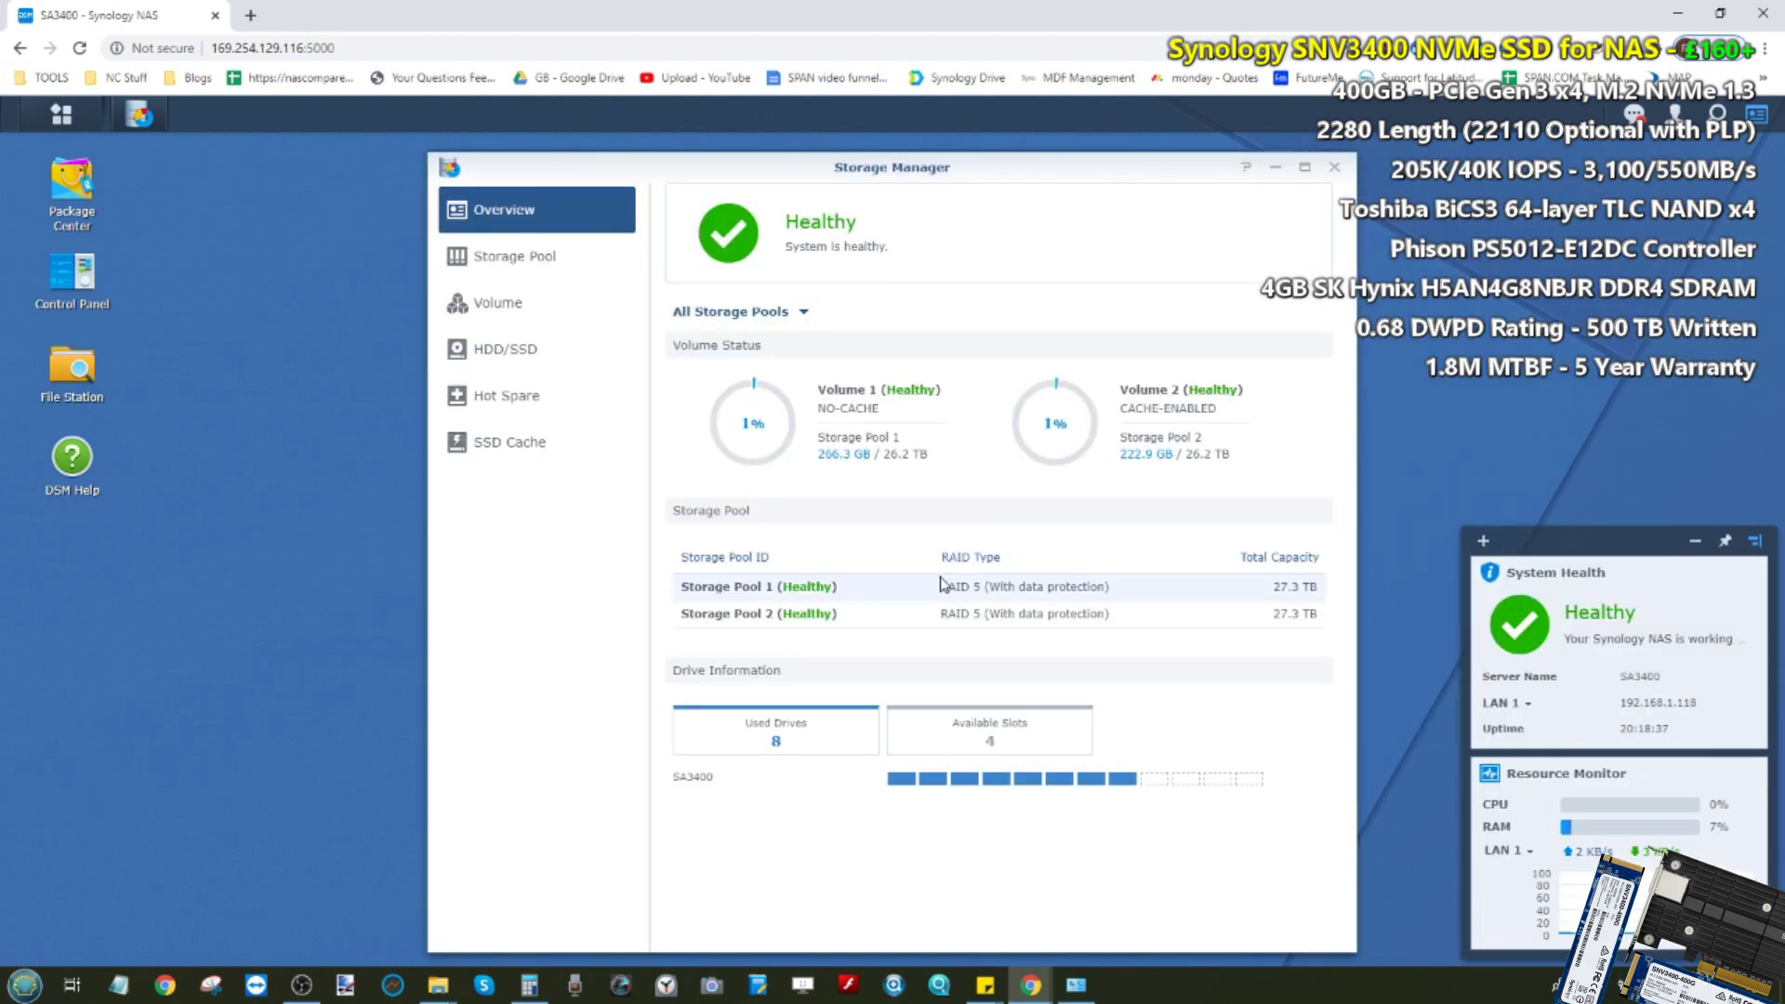
{"action": "left_click", "coordinate": [520, 255]}
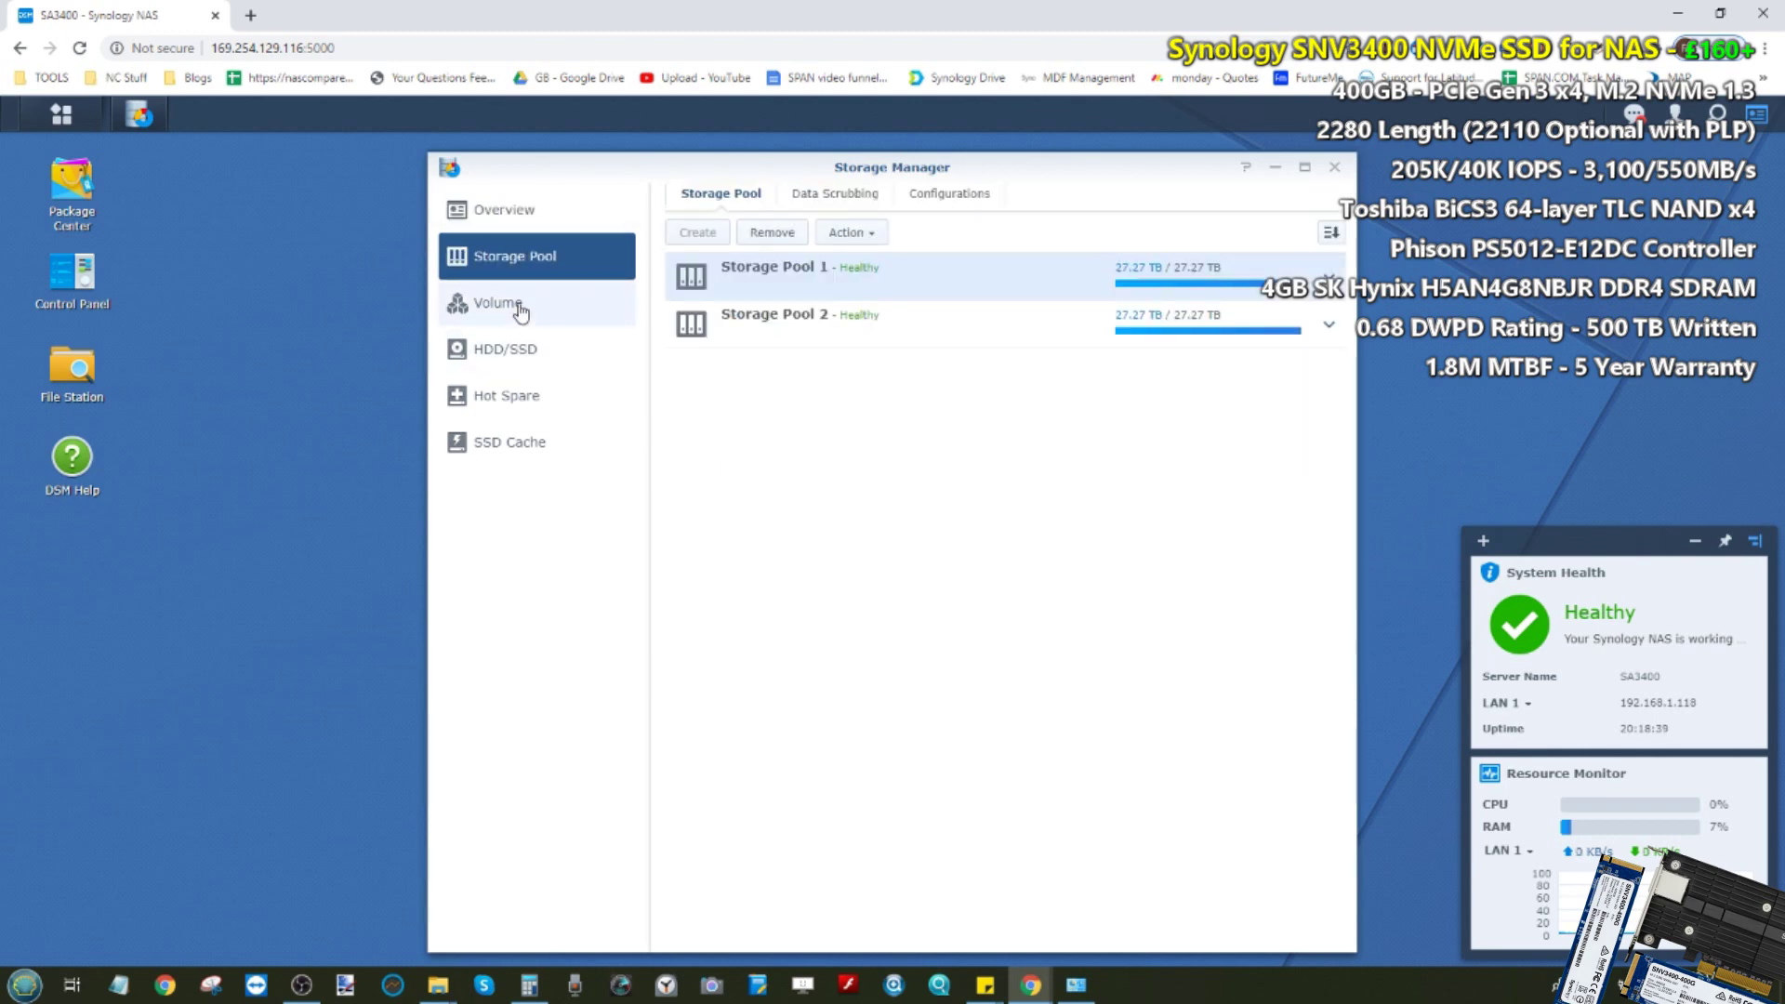
Step: Inspect Storage Pool 1 and 2 details, then list the eight drives and two cache devices
{"action": "left_click", "coordinate": [1329, 277]}
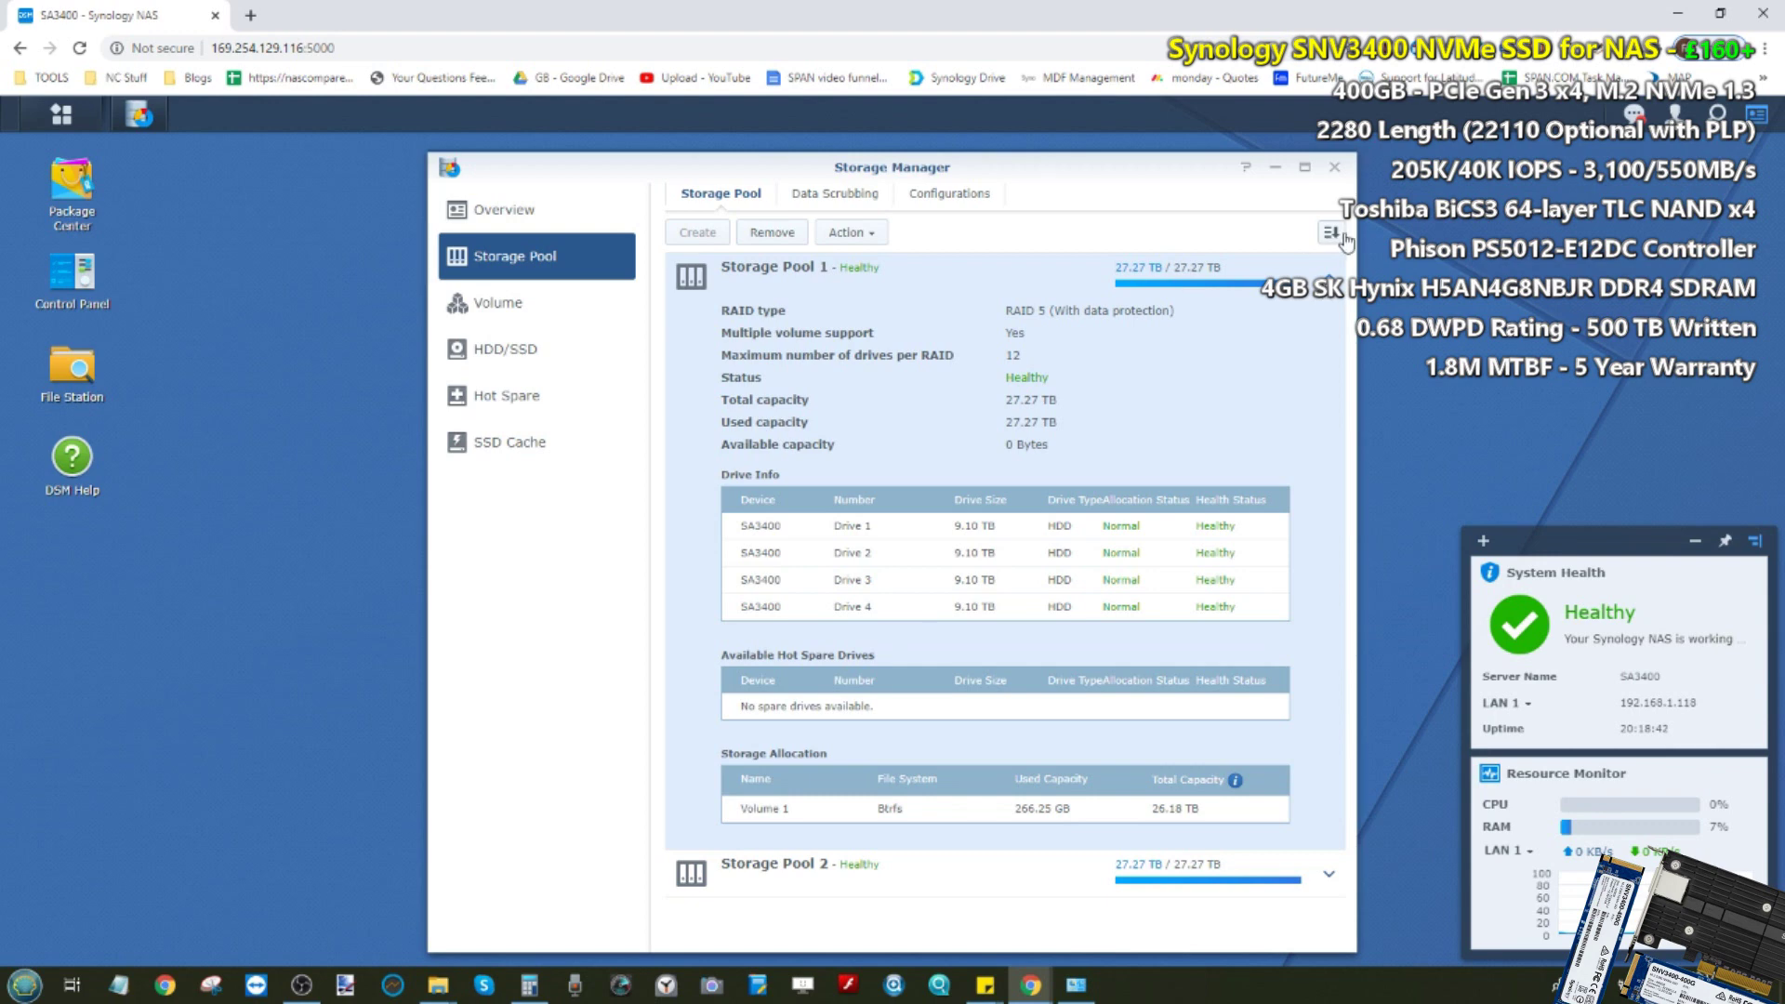
{"action": "left_click", "coordinate": [1331, 270]}
{"action": "left_click", "coordinate": [1326, 325]}
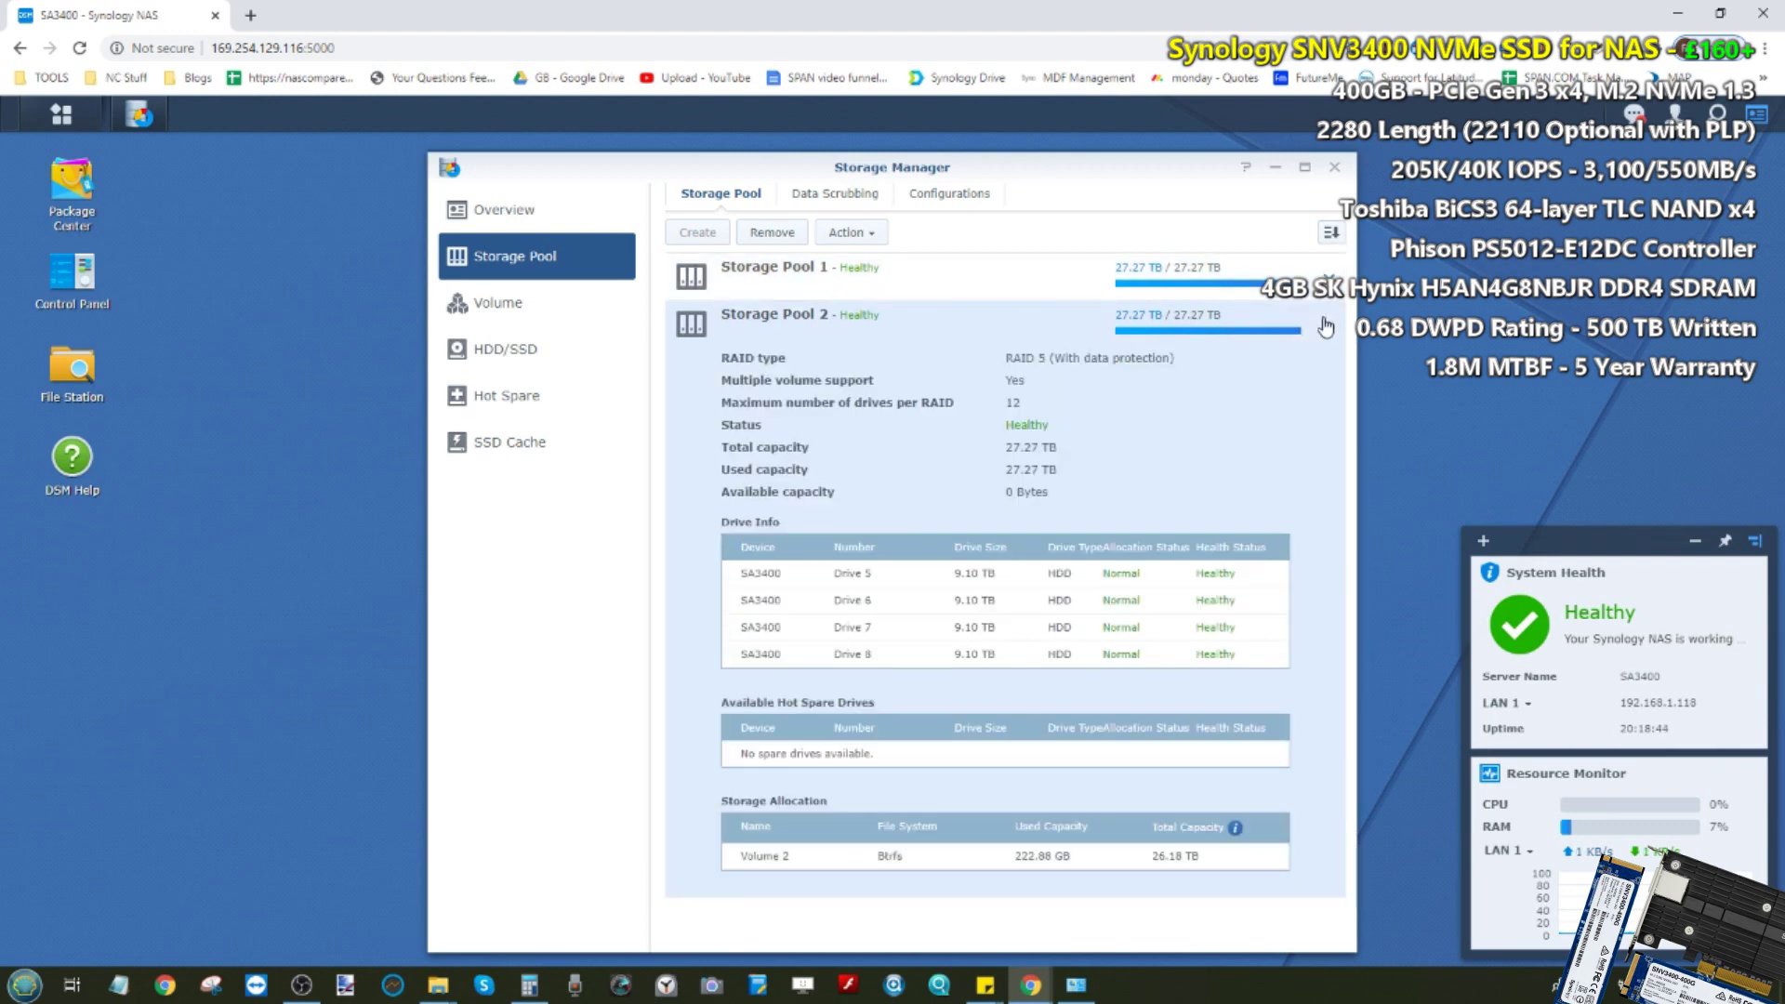
{"action": "left_click", "coordinate": [1325, 325]}
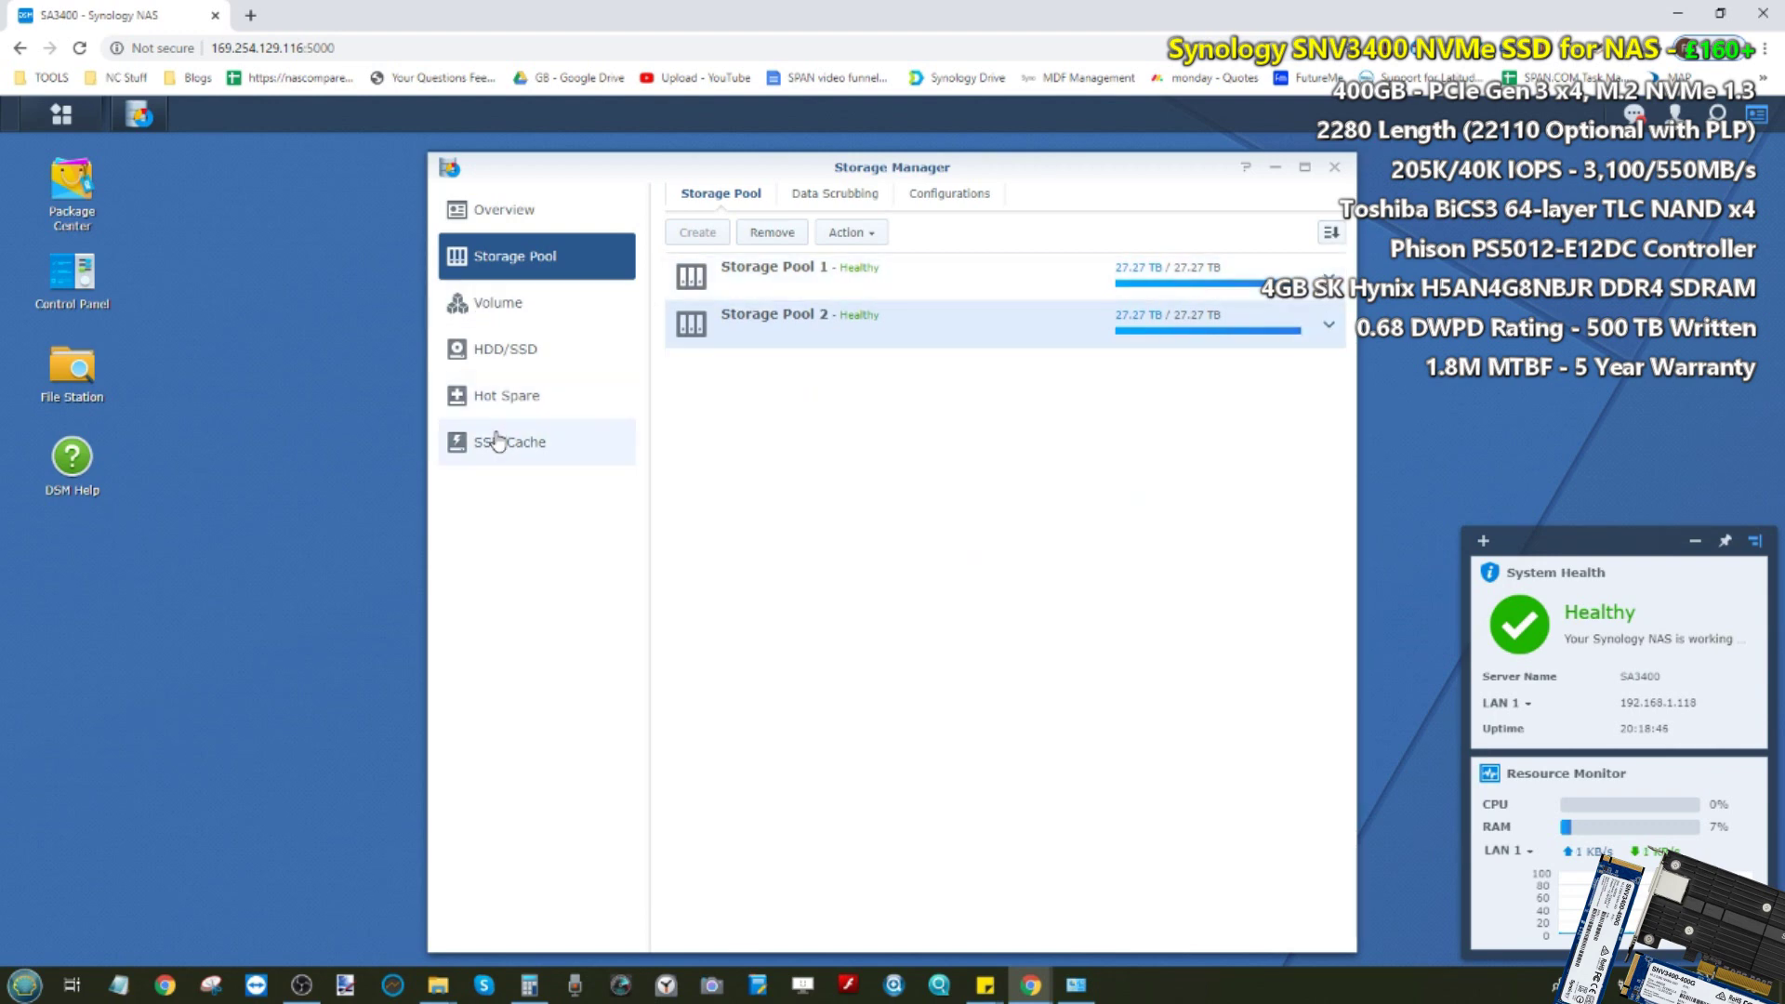
{"action": "left_click", "coordinate": [509, 351]}
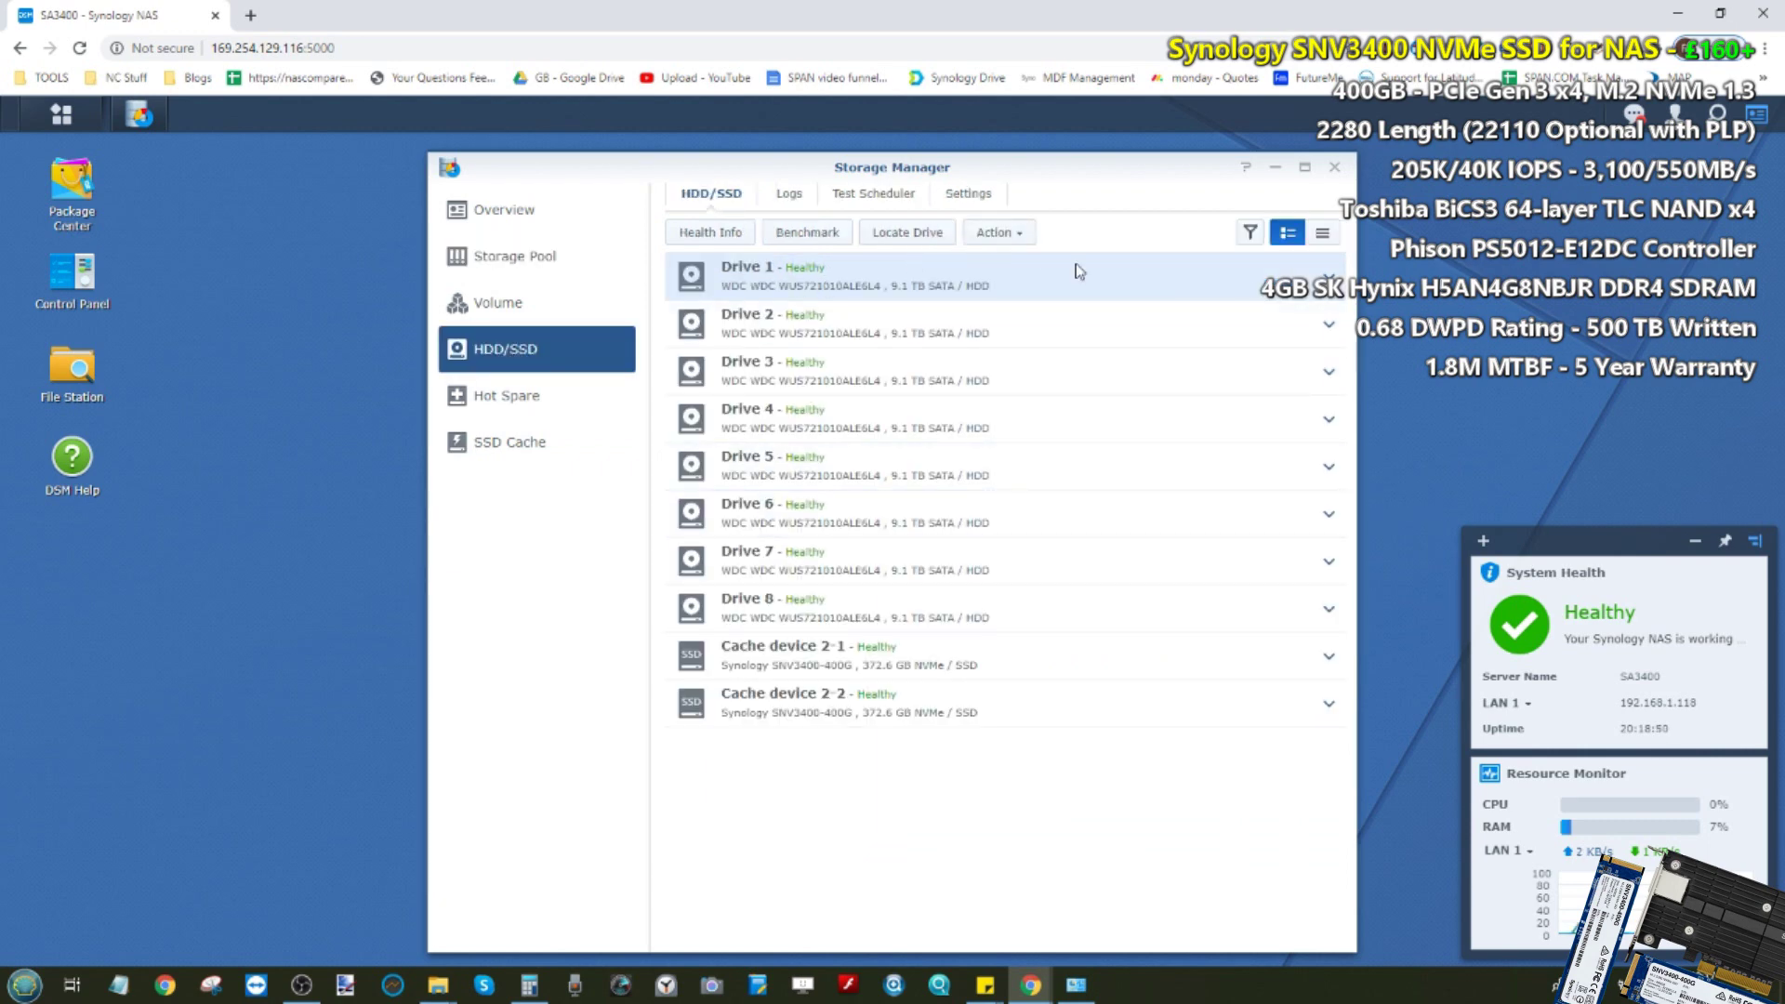
Step: Inspect Drive 1 and Cache device 2-1 details, check the SSD cache status, and return to Storage Pool
{"action": "left_click", "coordinate": [1329, 279]}
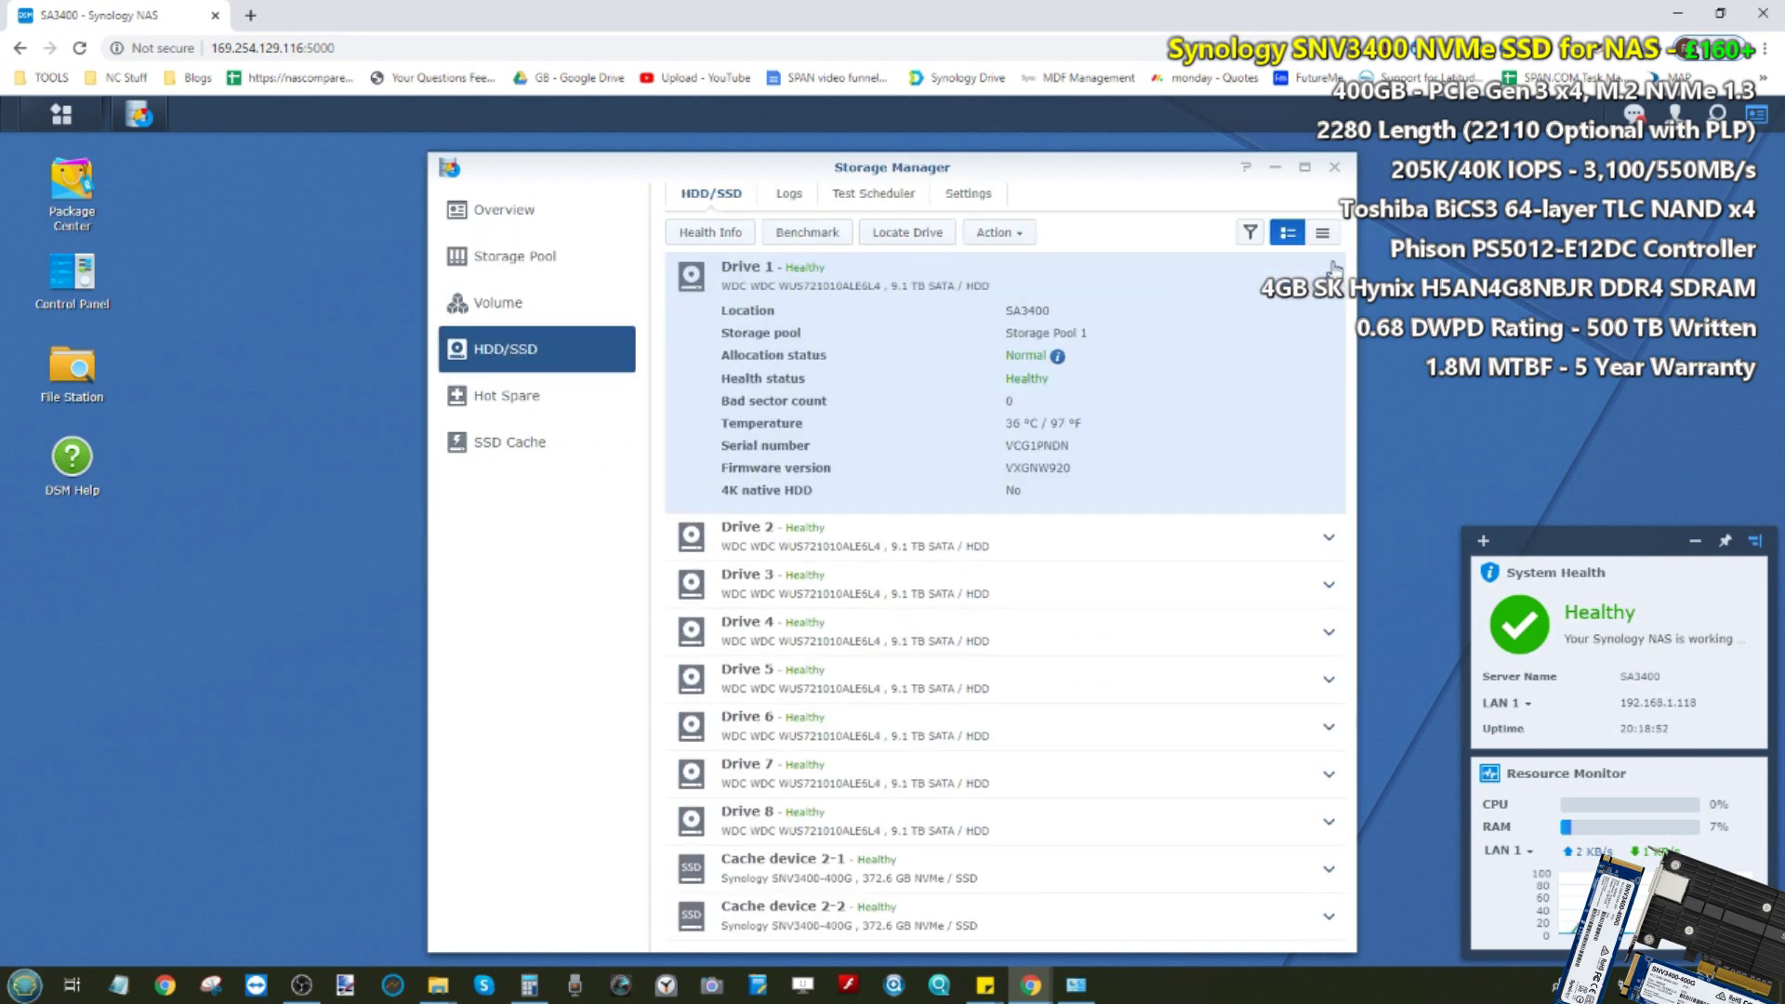
{"action": "left_click", "coordinate": [1331, 270]}
{"action": "left_click", "coordinate": [1327, 673]}
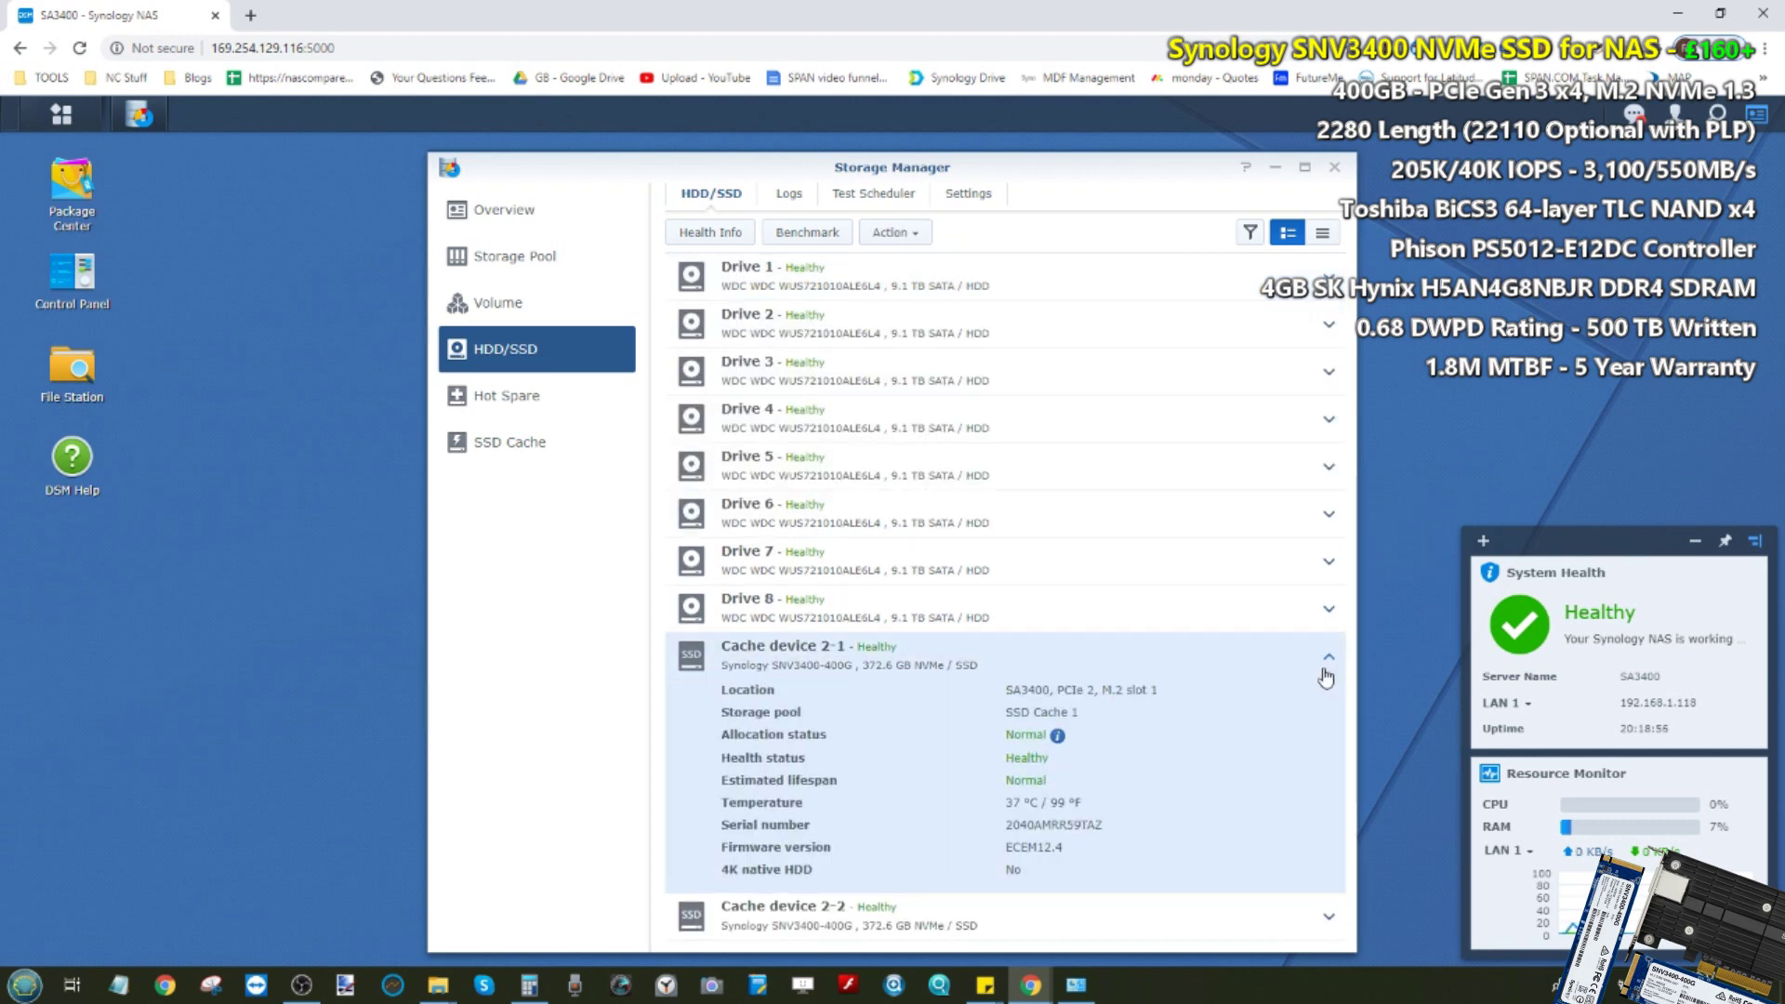
{"action": "left_click", "coordinate": [1327, 671]}
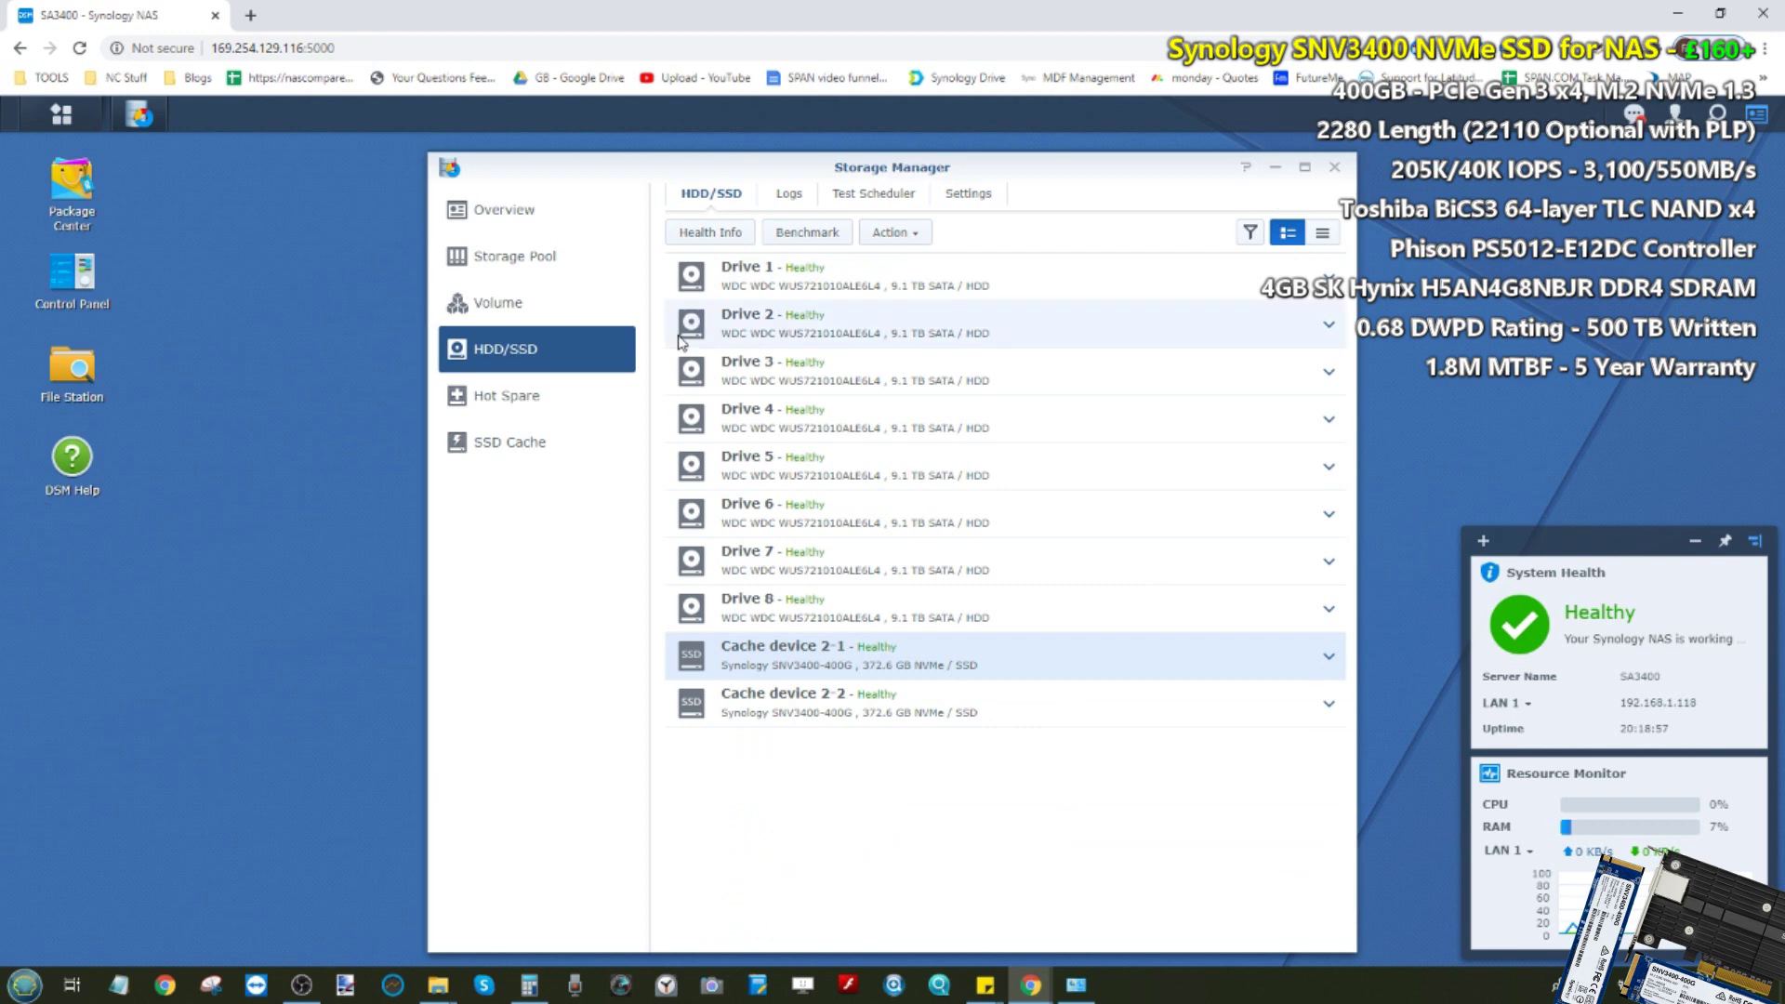
{"action": "left_click", "coordinate": [531, 440]}
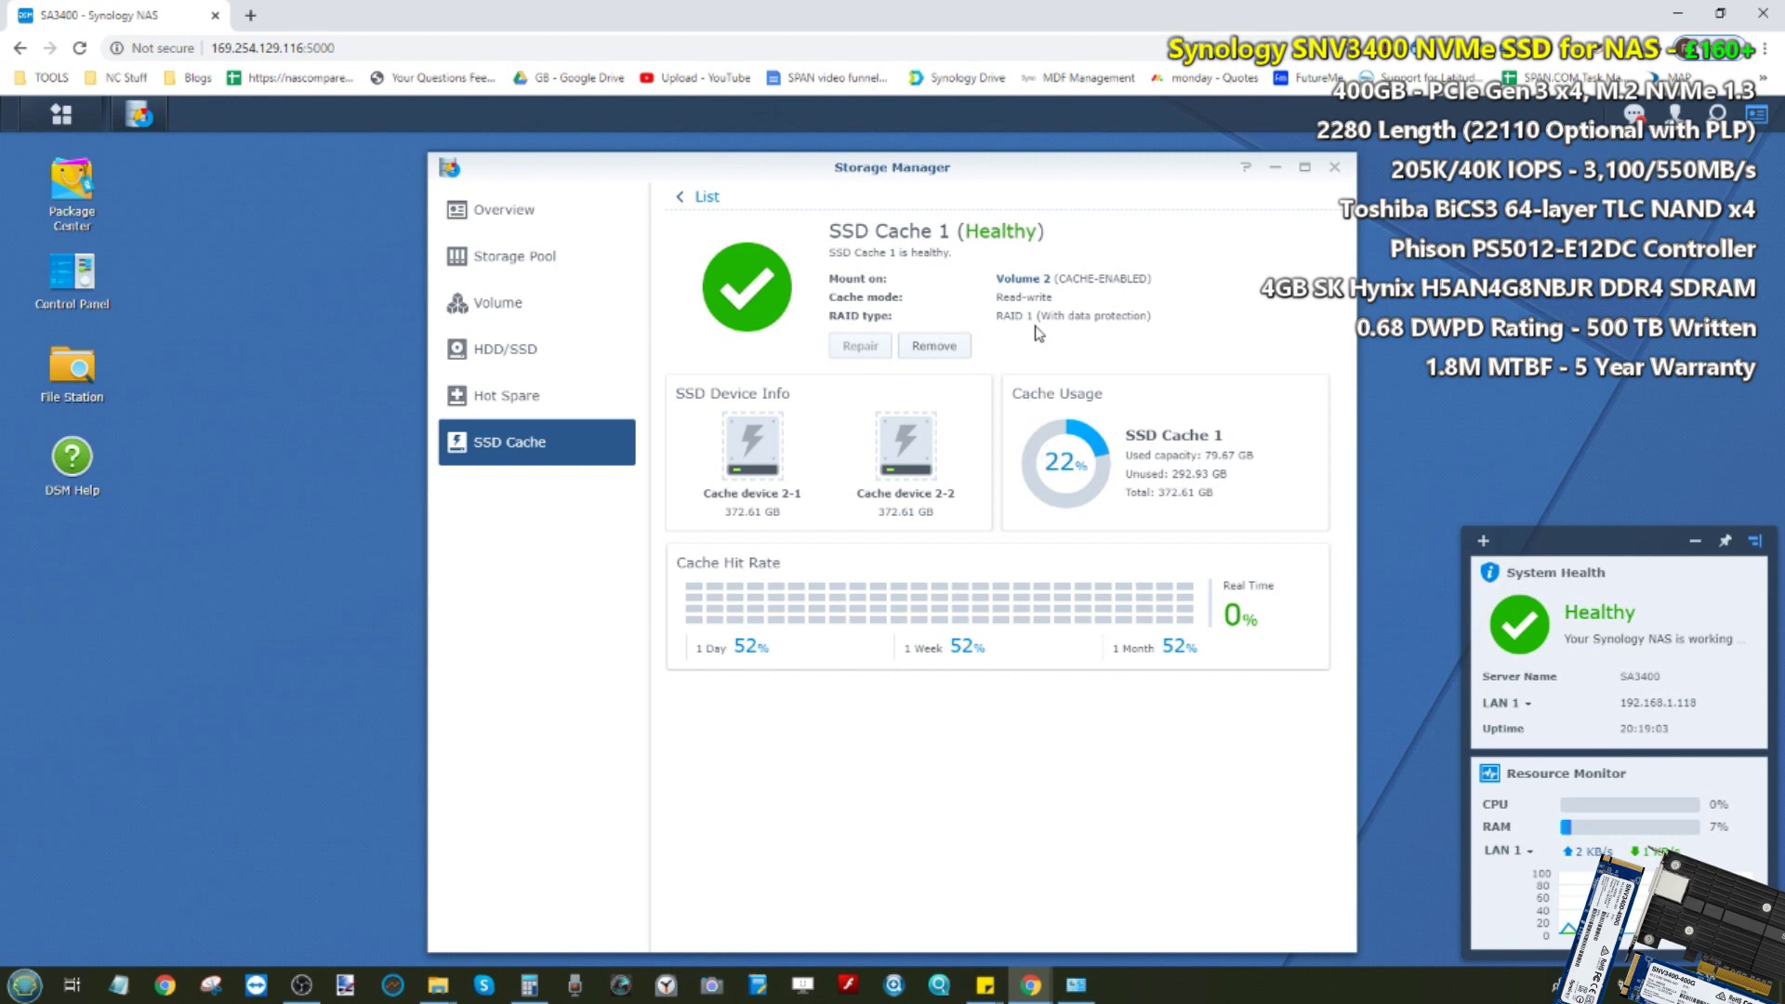
{"action": "left_click", "coordinate": [559, 264]}
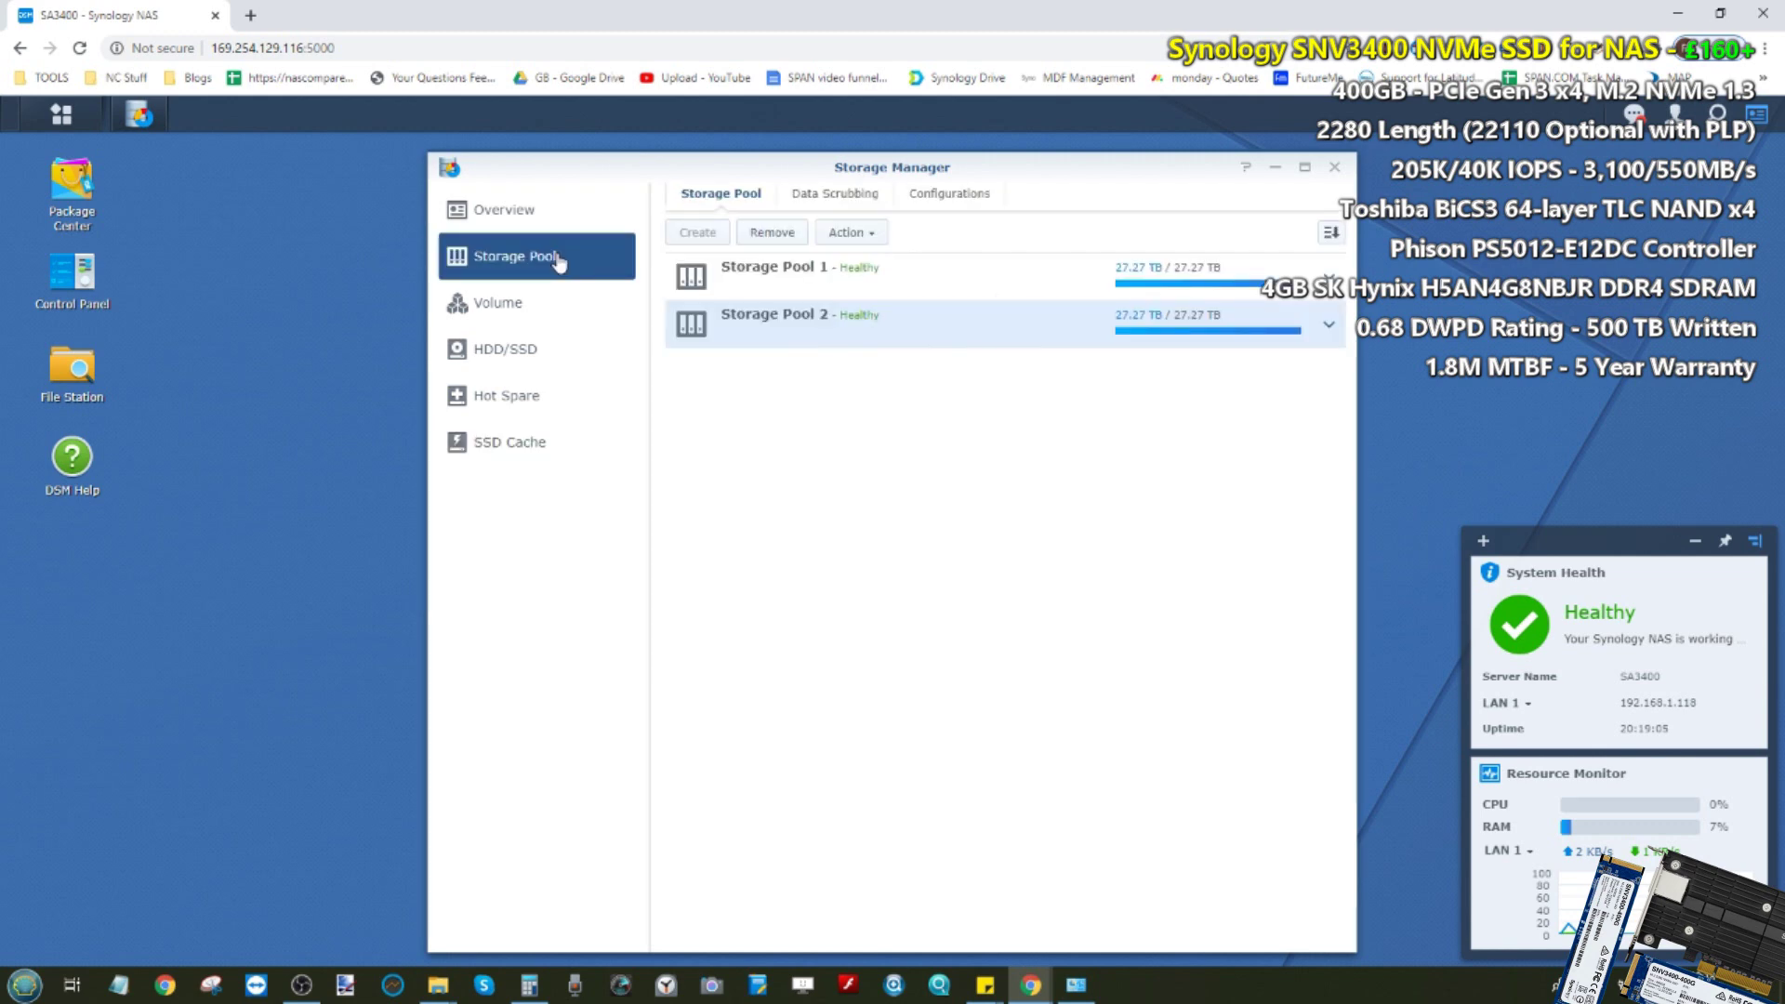
Step: Close Storage Manager, show This PC in the CACHE - TEST FILES Explorer window, then minimise it
{"action": "left_click", "coordinate": [1334, 168]}
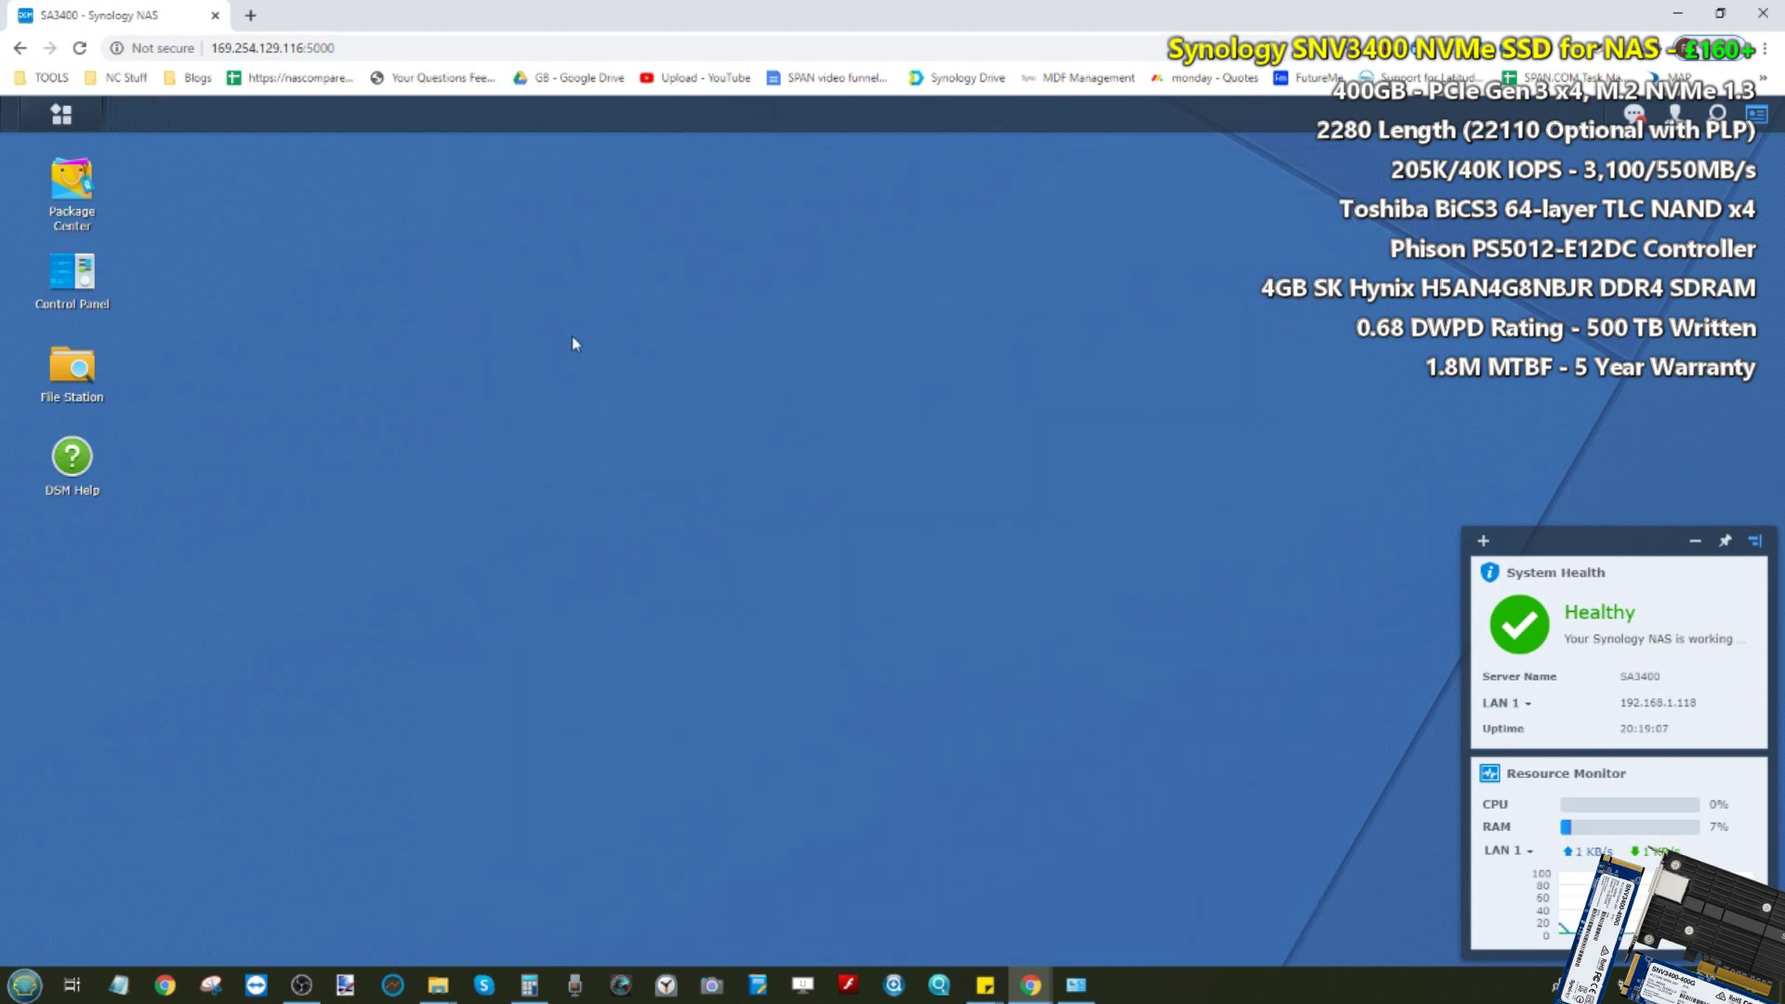
{"action": "left_click", "coordinate": [442, 998]}
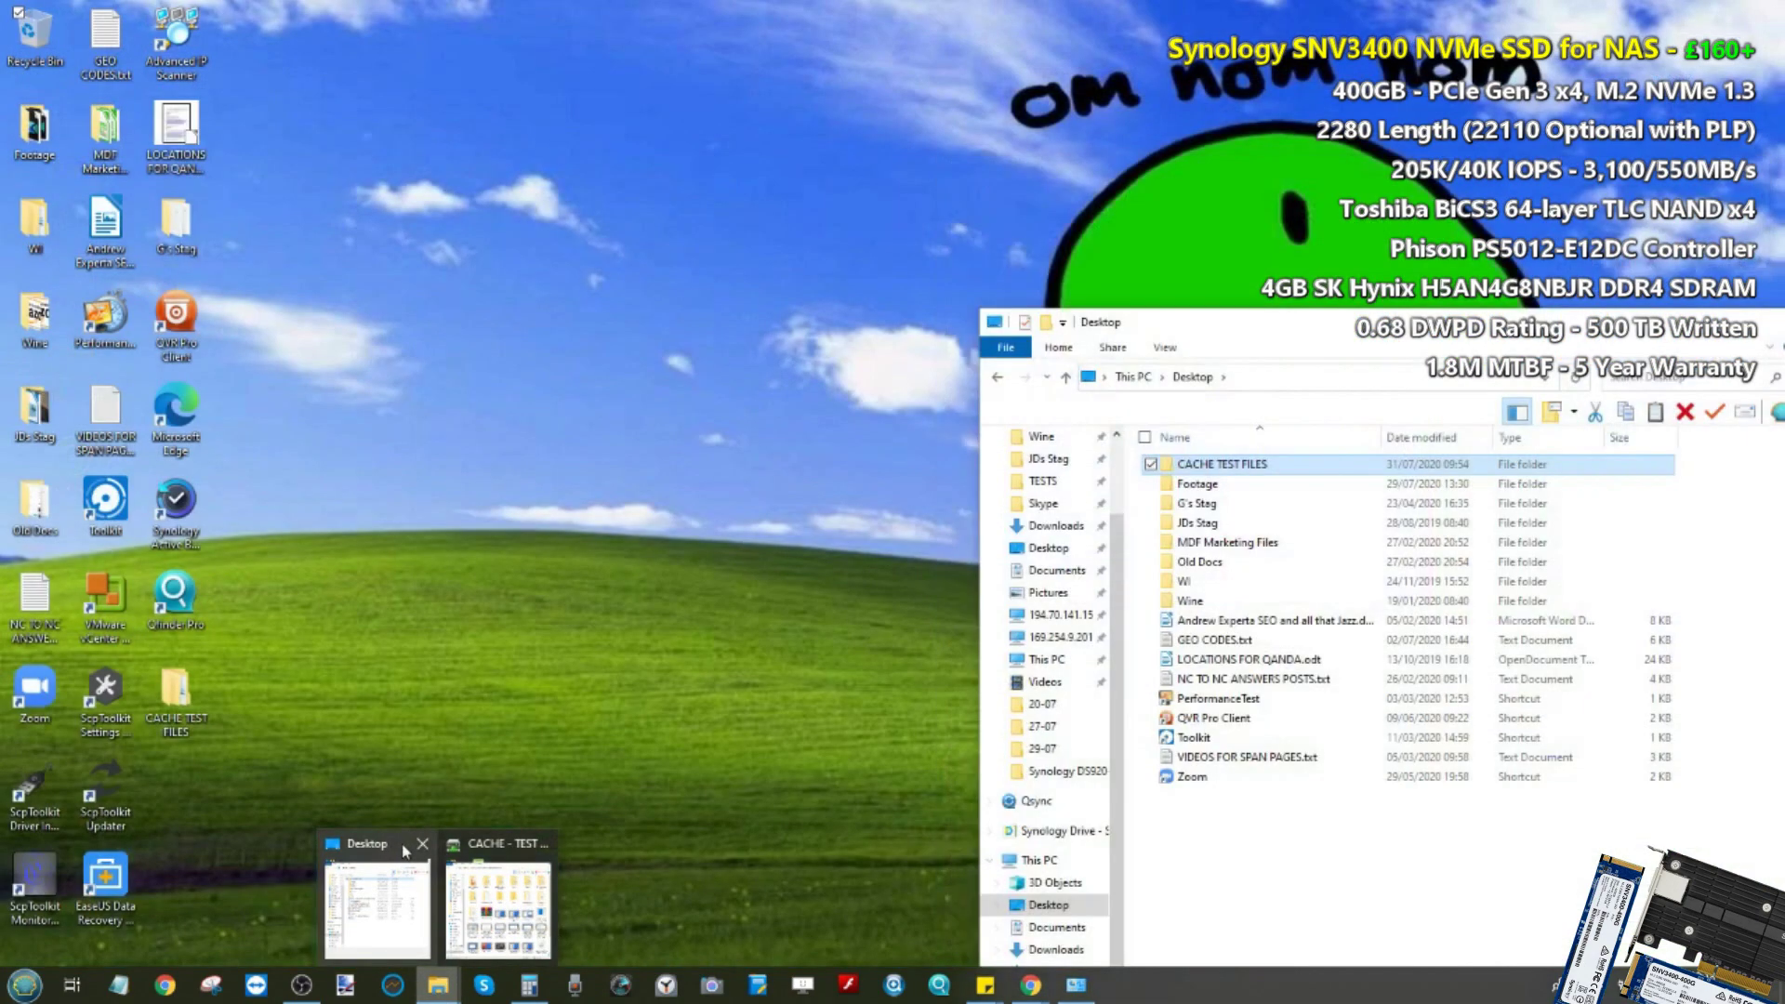
{"action": "left_click", "coordinate": [418, 843]}
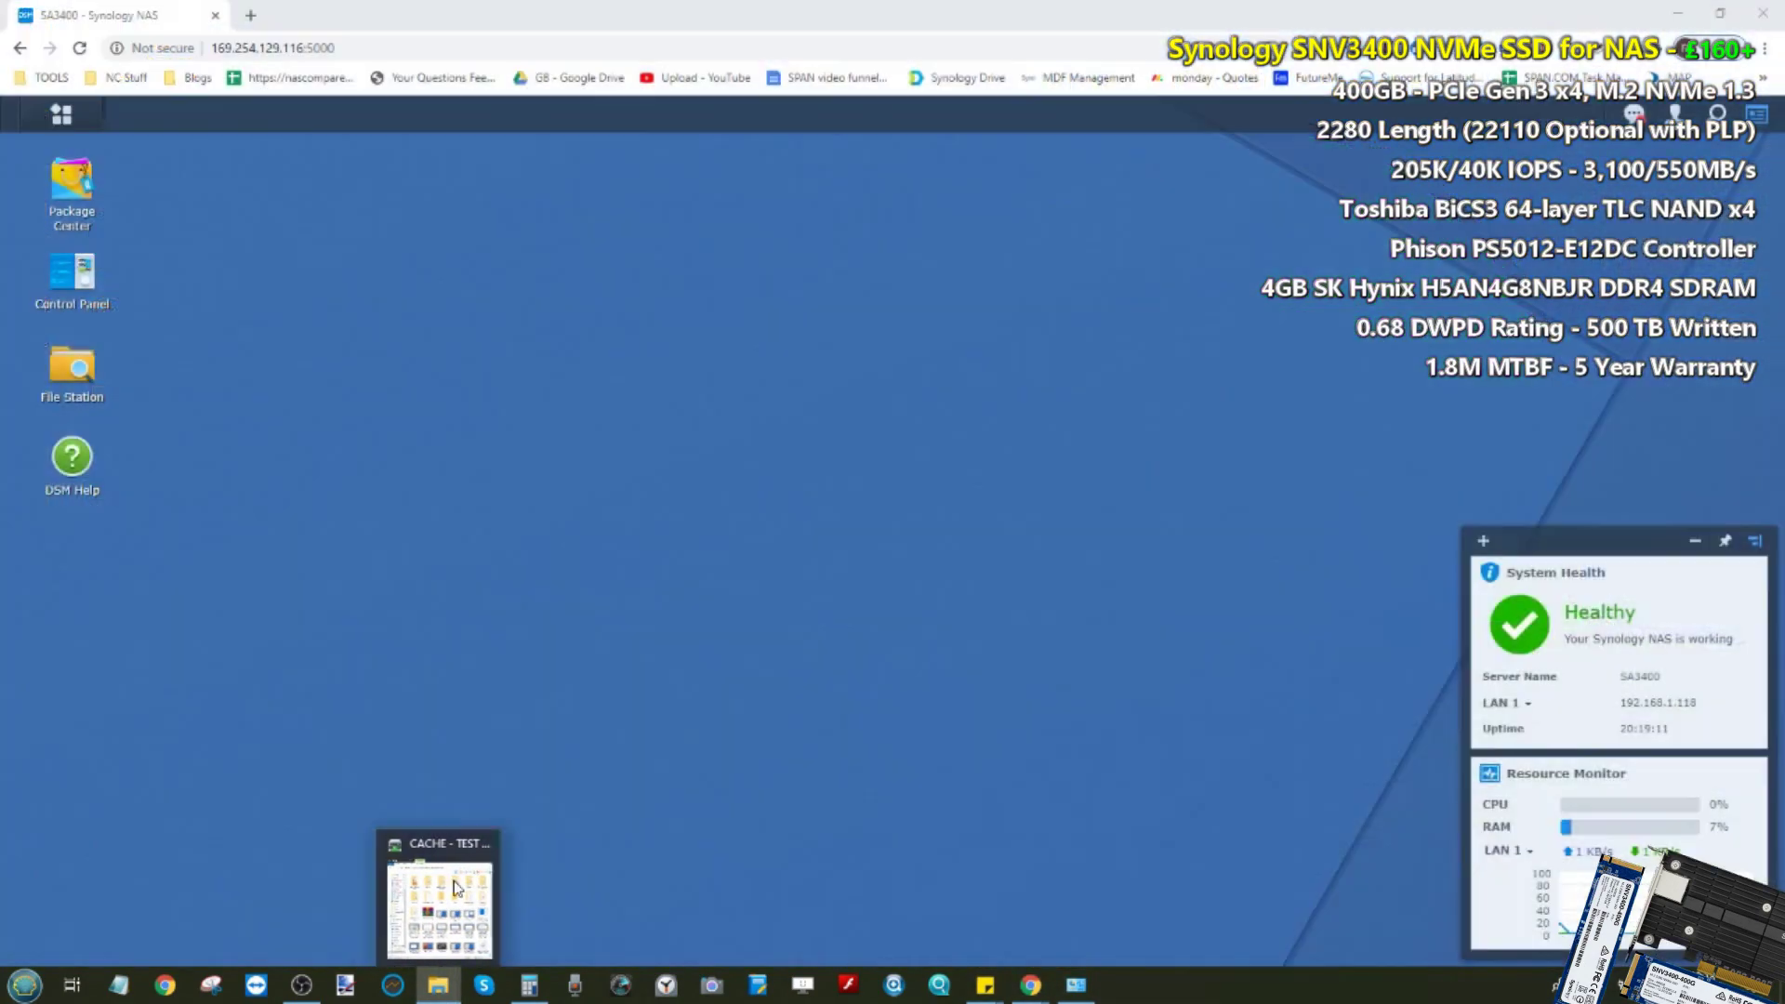
{"action": "left_click", "coordinate": [456, 888]}
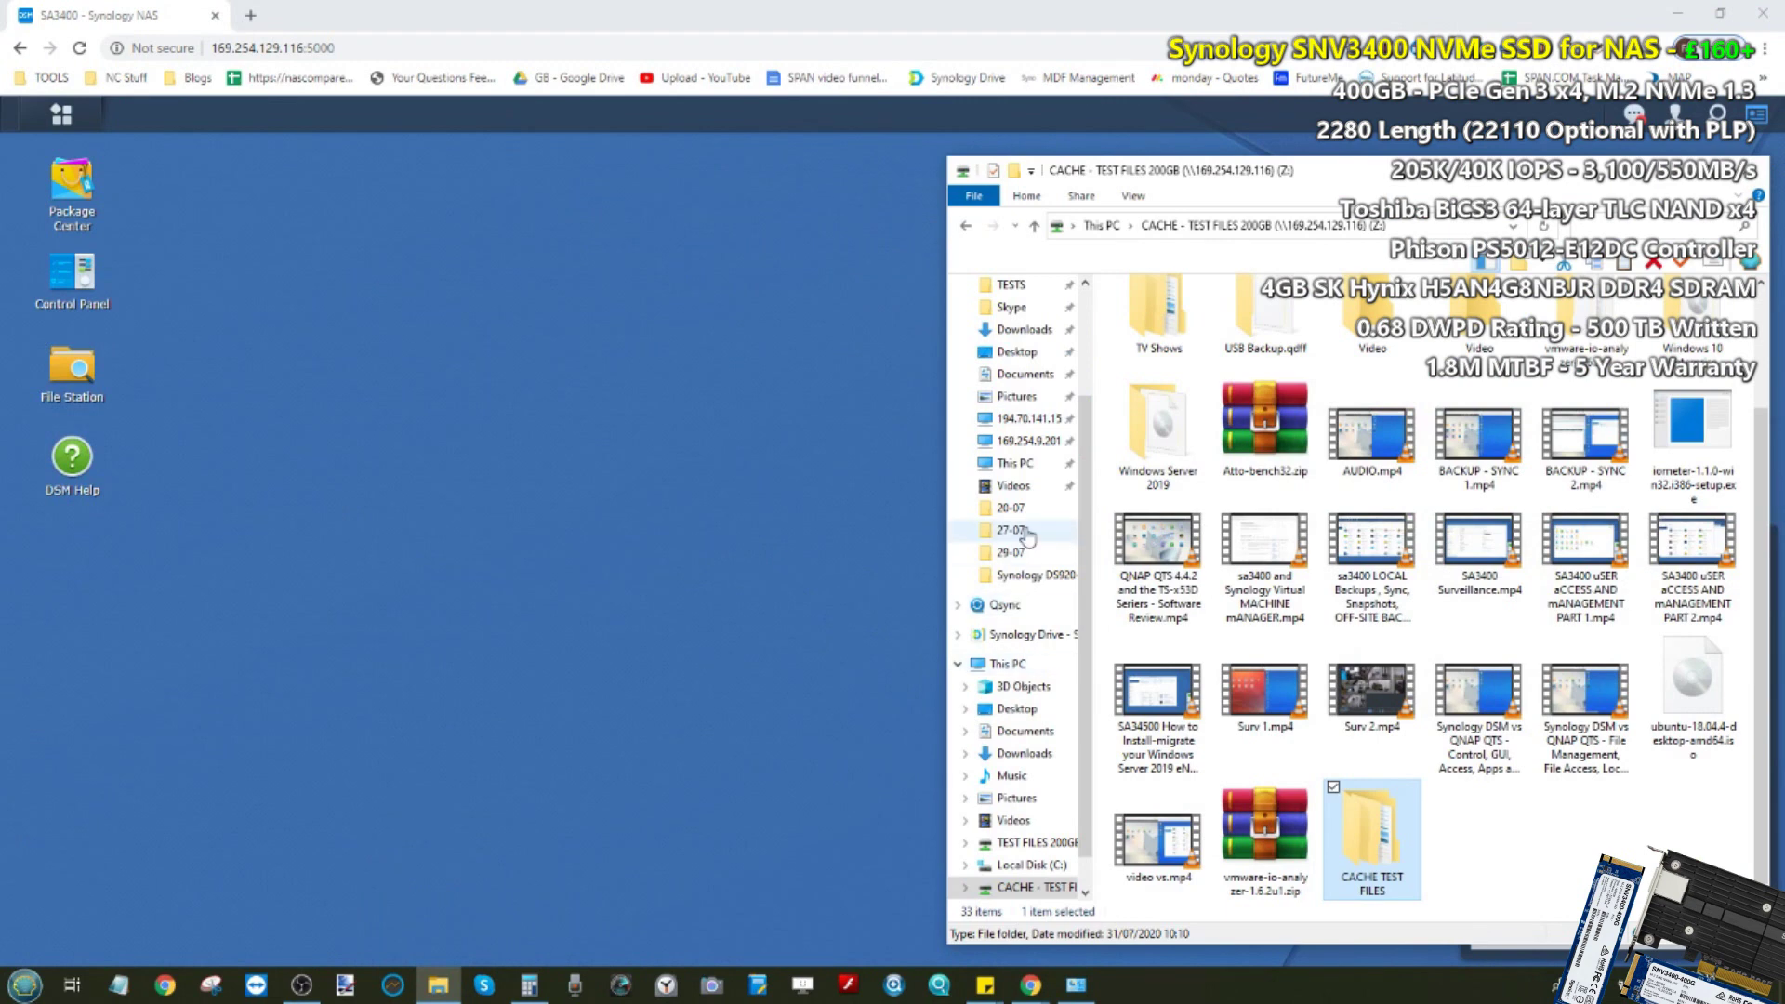
{"action": "left_click", "coordinate": [1013, 463]}
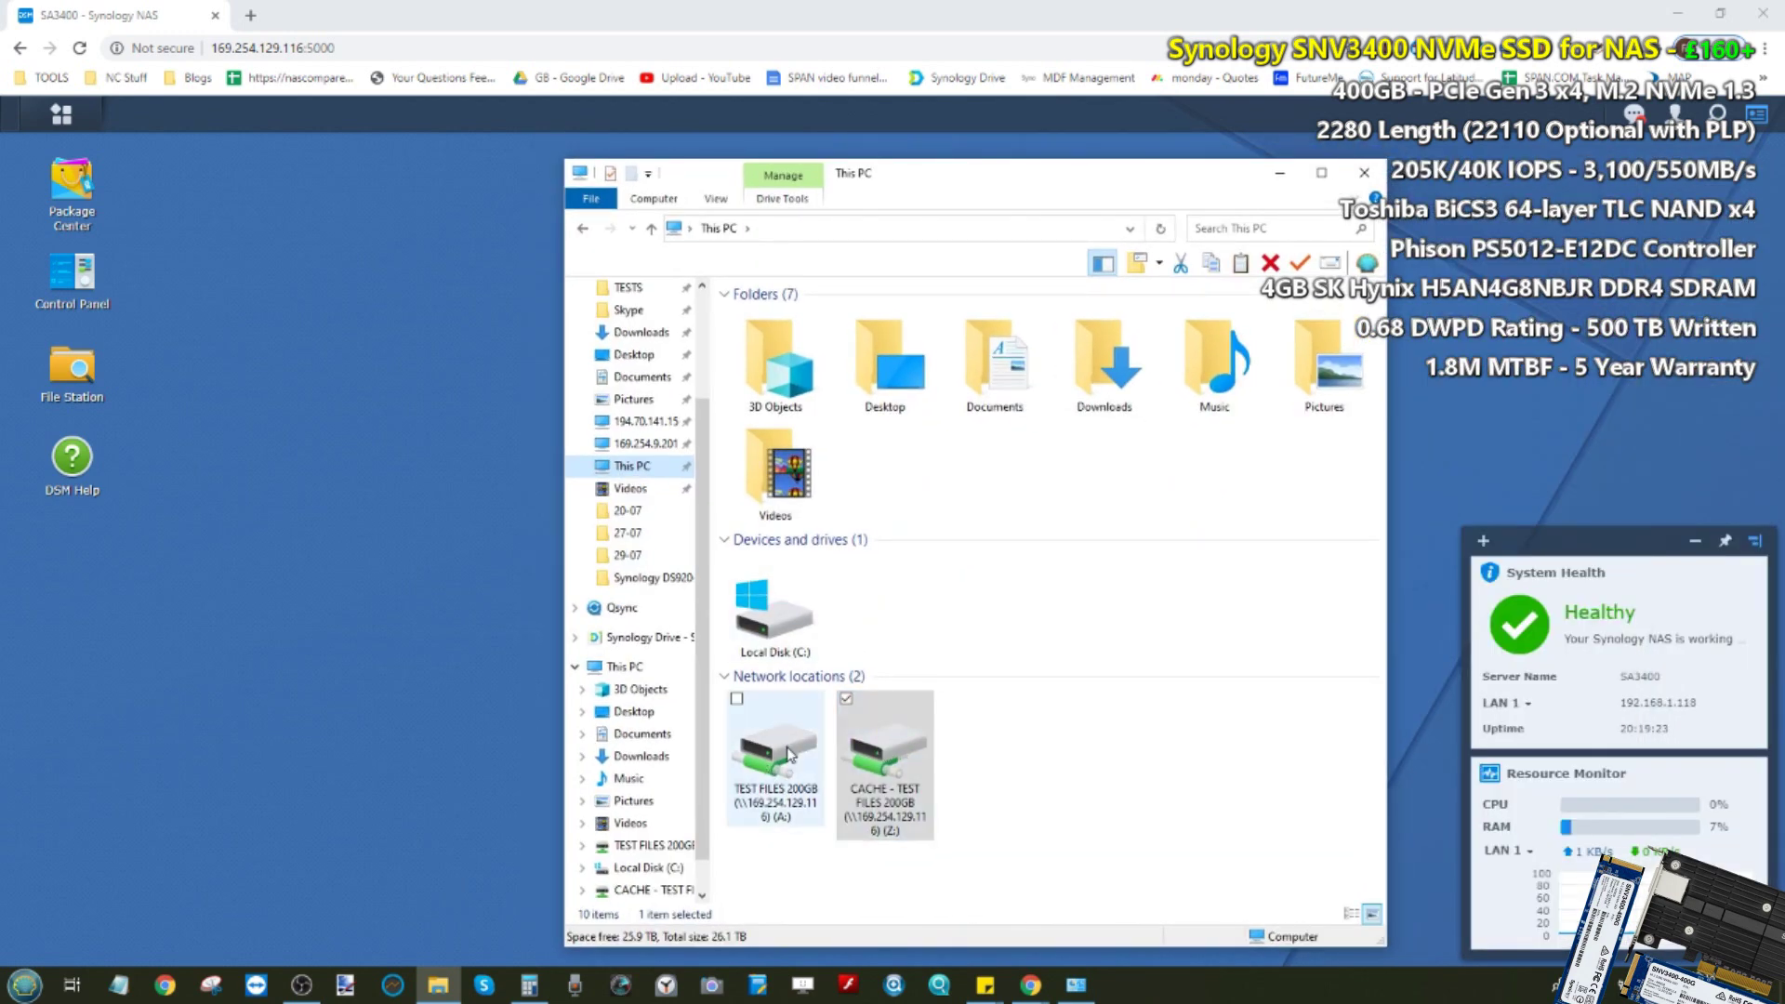
{"action": "left_click", "coordinate": [1279, 173]}
Step: Open the Ethernet 4 connection's properties from Network Connections
{"action": "left_click", "coordinate": [24, 985]}
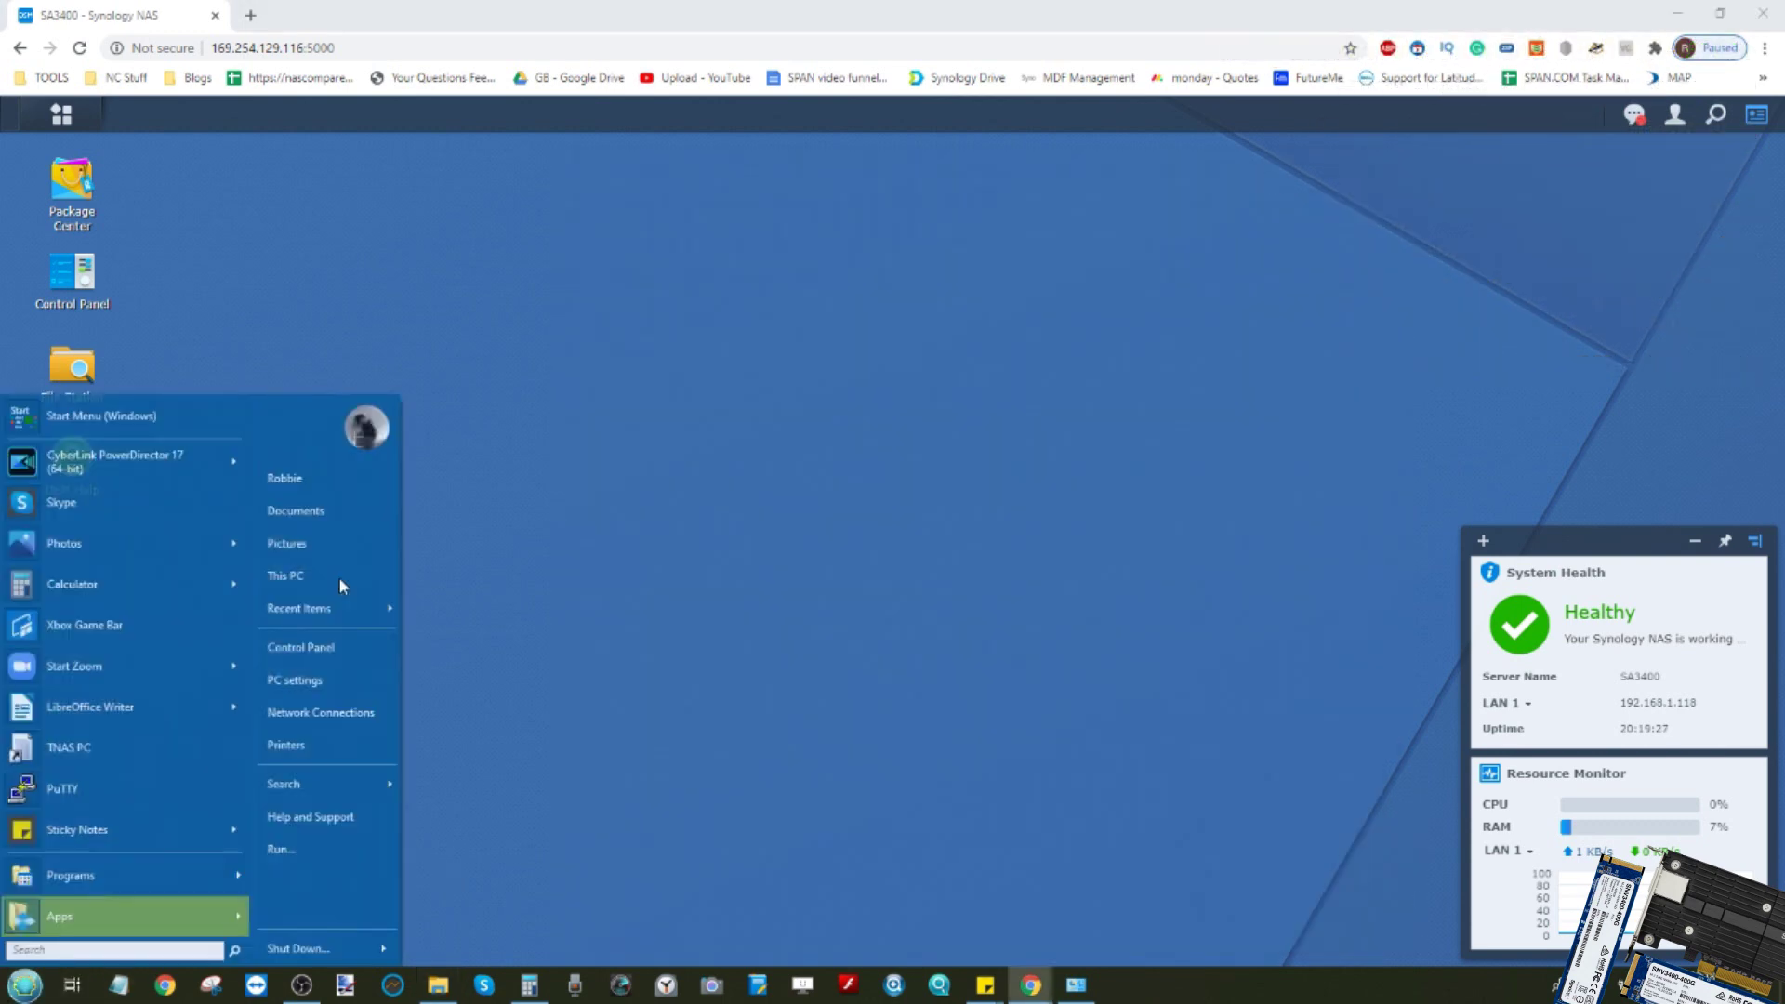
{"action": "left_click", "coordinate": [316, 709]}
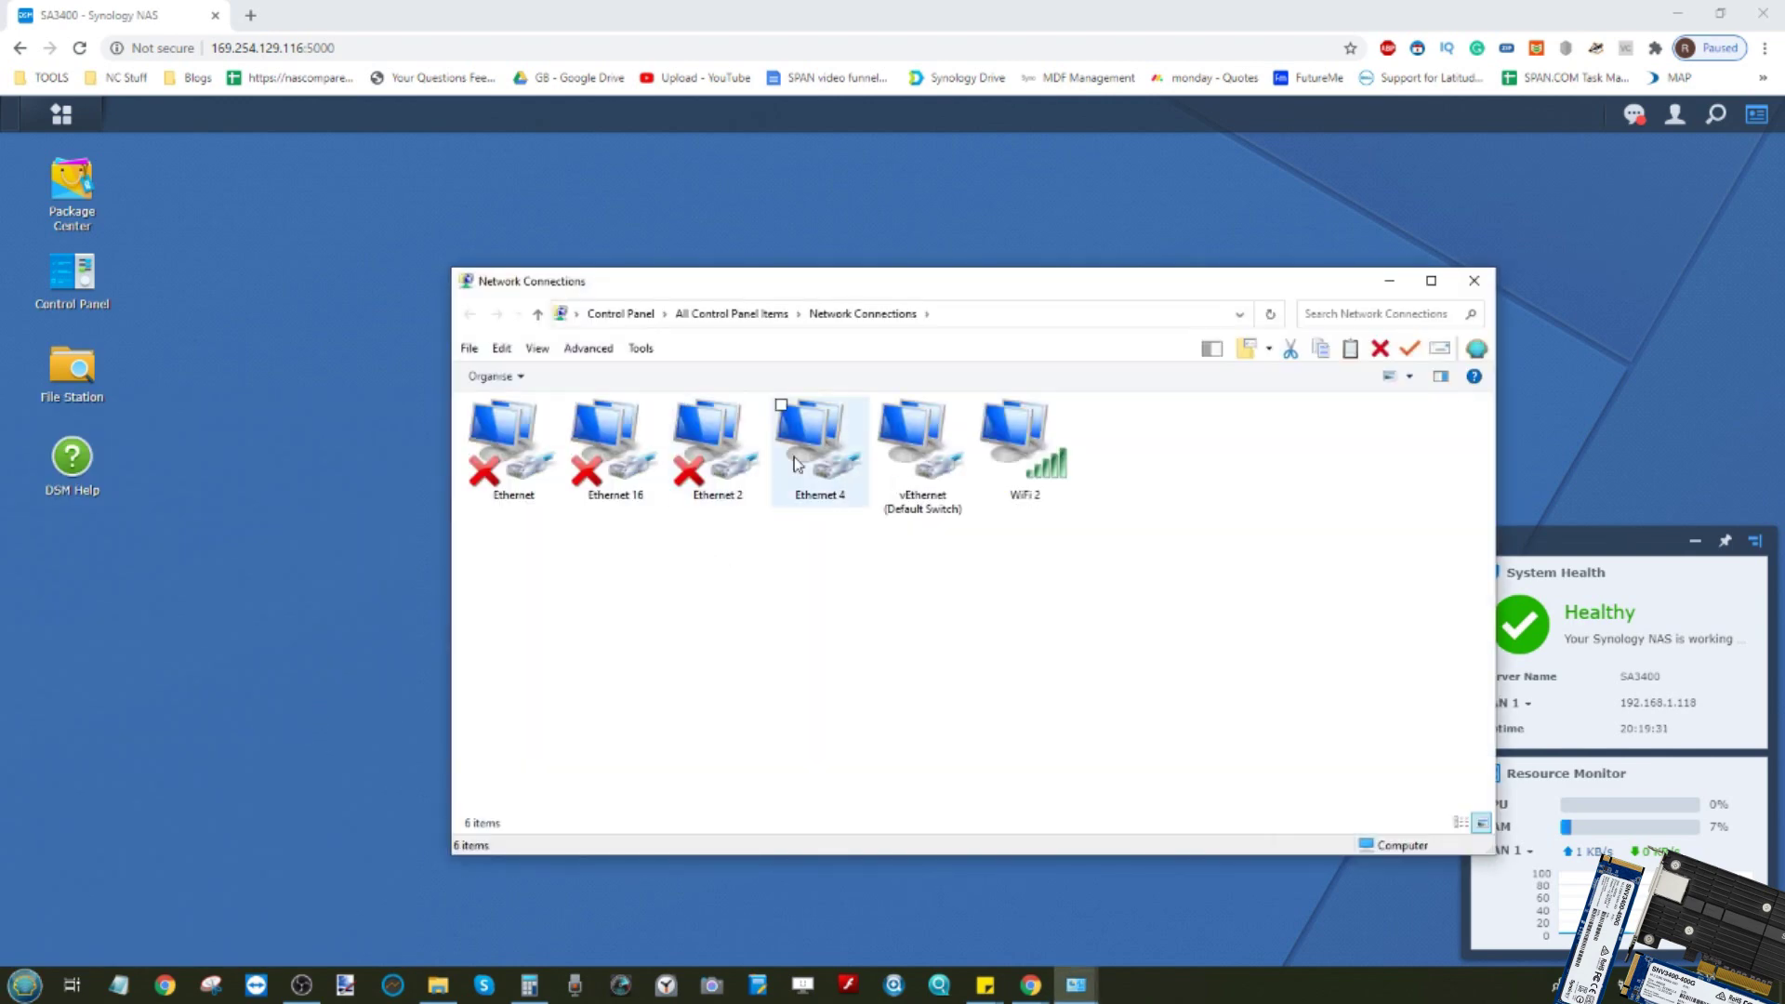
{"action": "right_click", "coordinate": [815, 466]}
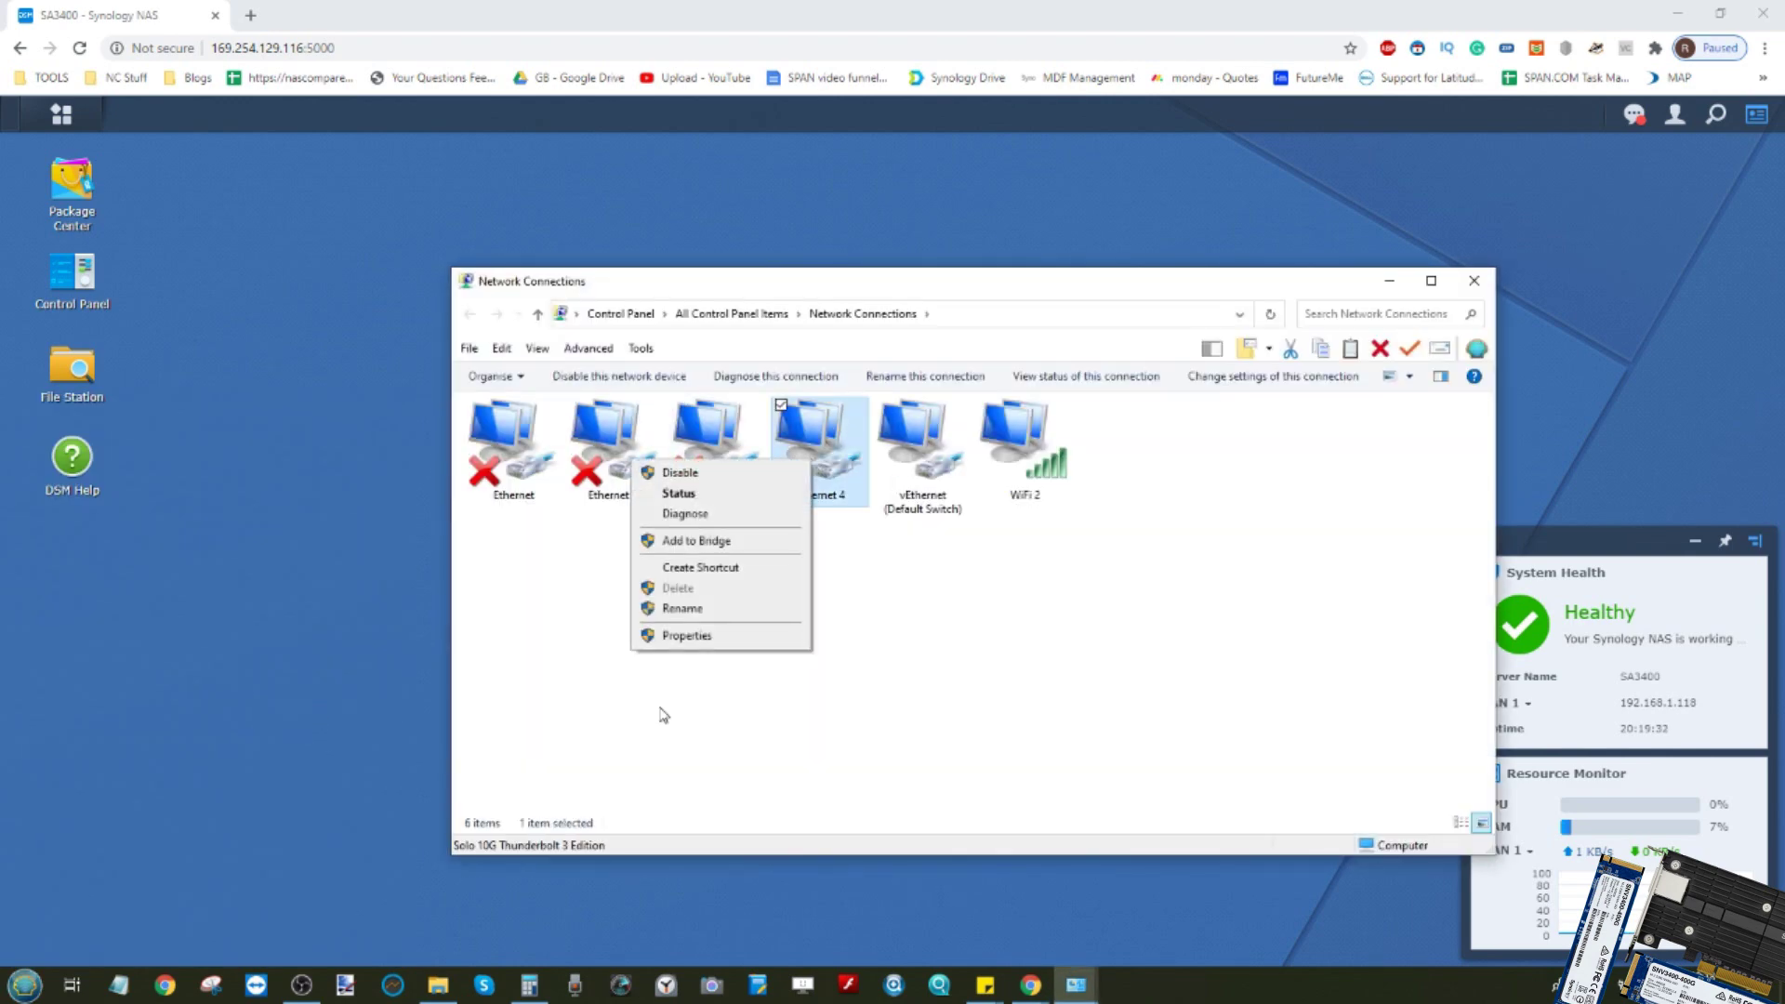
{"action": "left_click", "coordinate": [698, 637]}
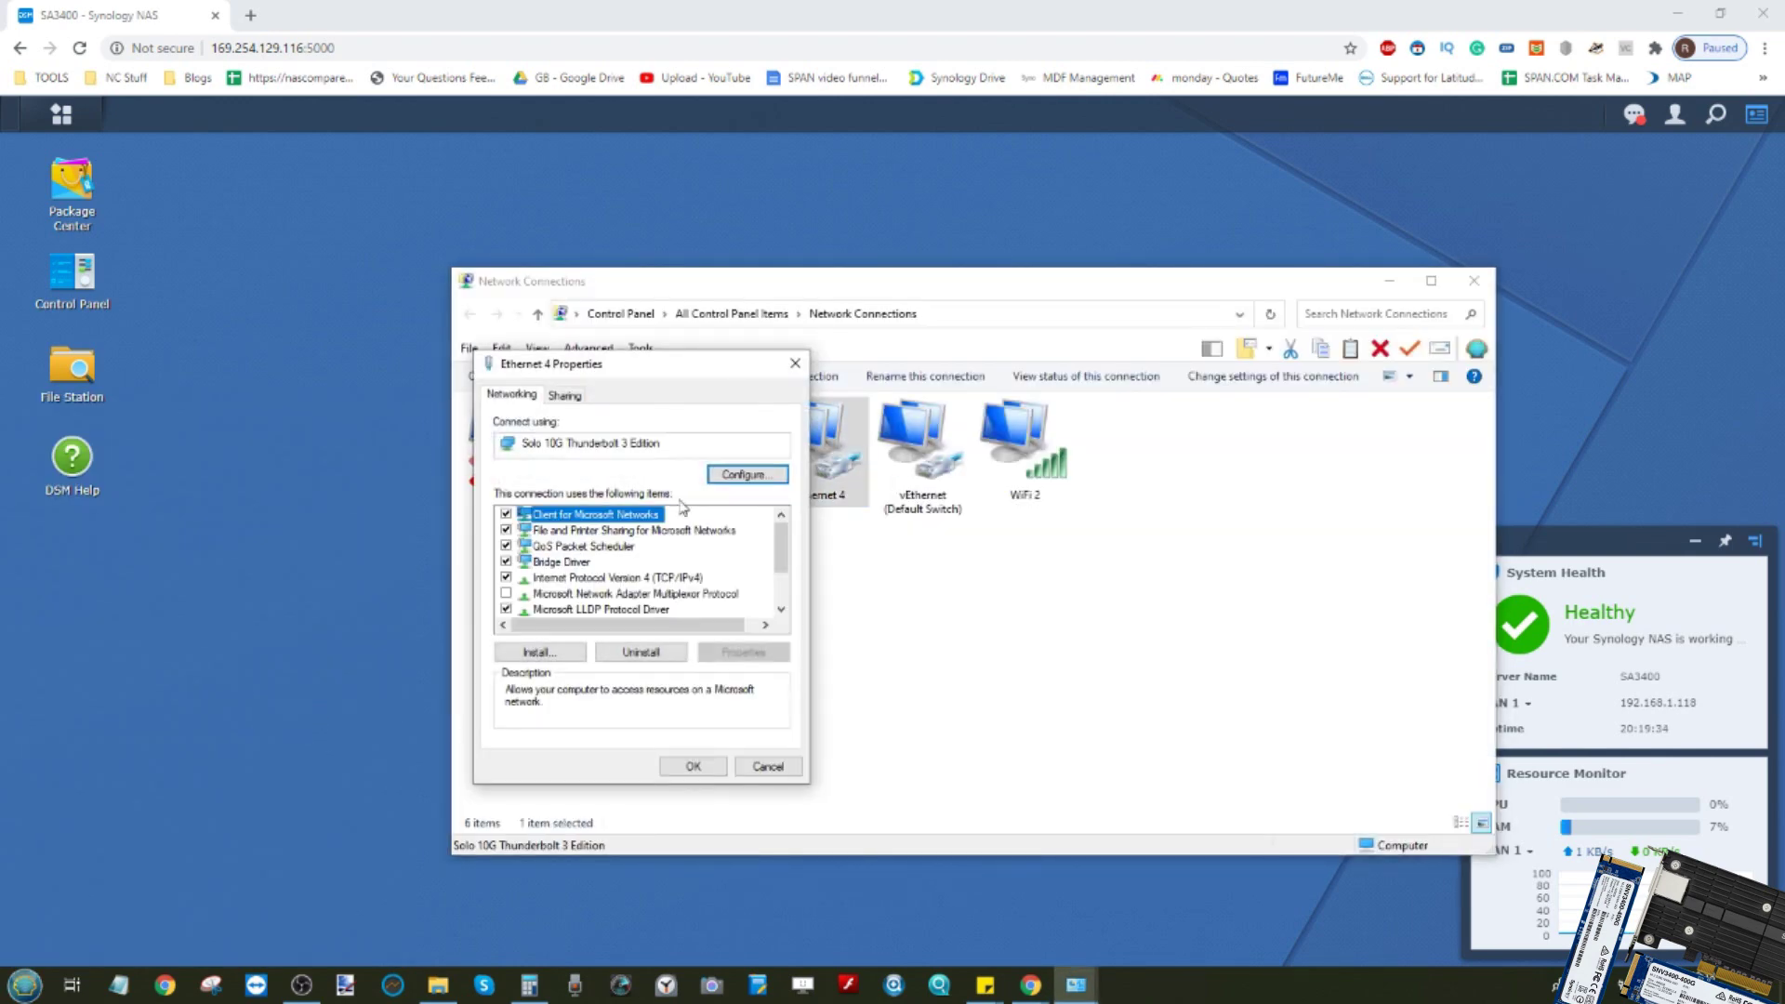
Step: Confirm the Solo 10G adapter's Jumbo Packet setting is 9014 Bytes in its Advanced properties
{"action": "left_click", "coordinate": [747, 474]}
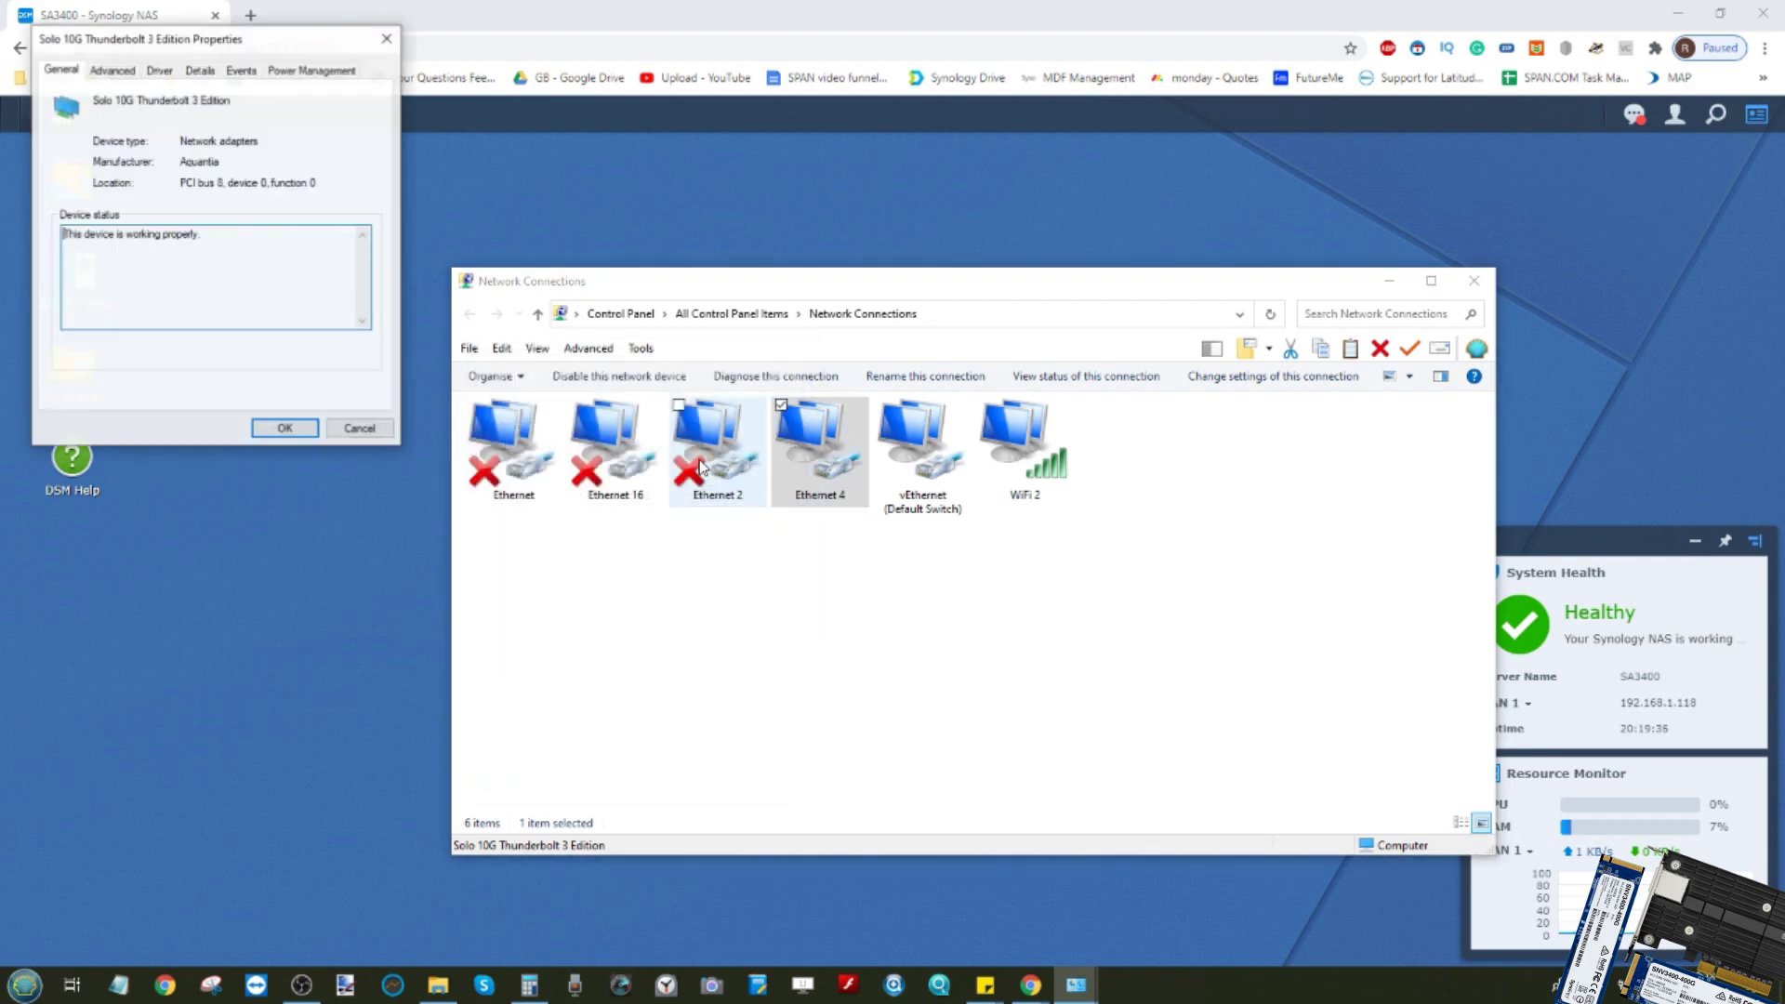
{"action": "left_click_drag", "start_coordinate": [213, 48], "coordinate": [938, 401]}
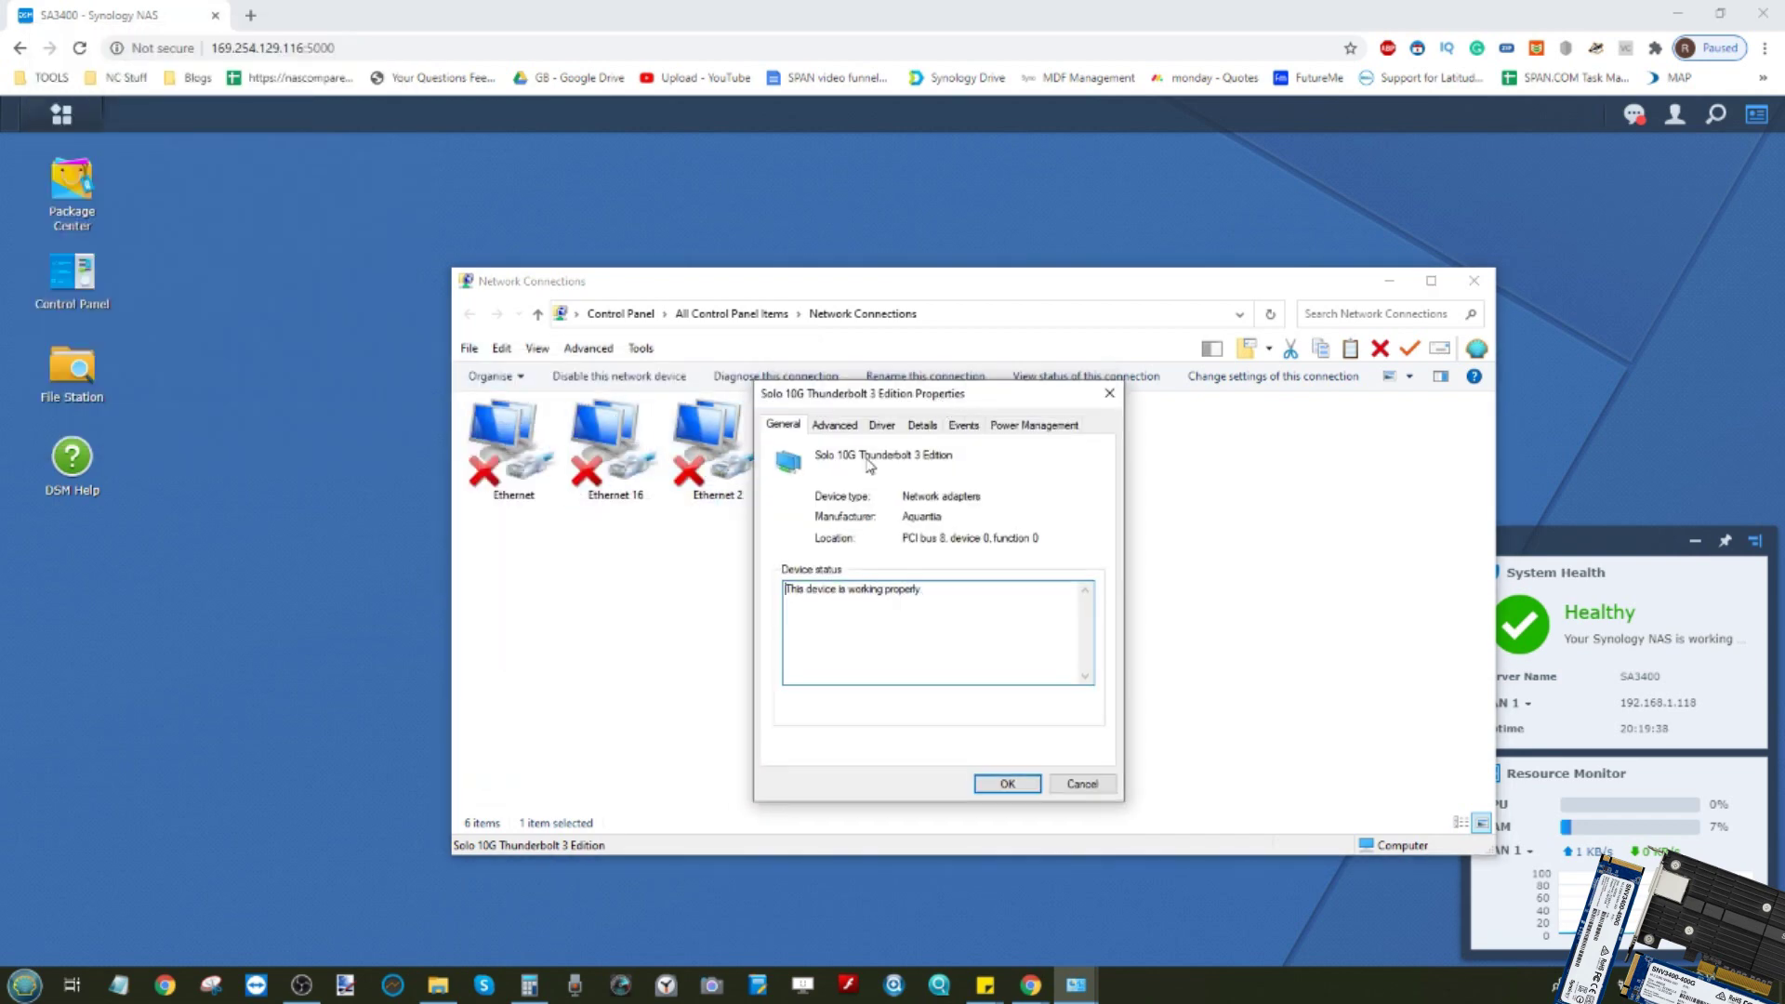
{"action": "left_click", "coordinate": [880, 425]}
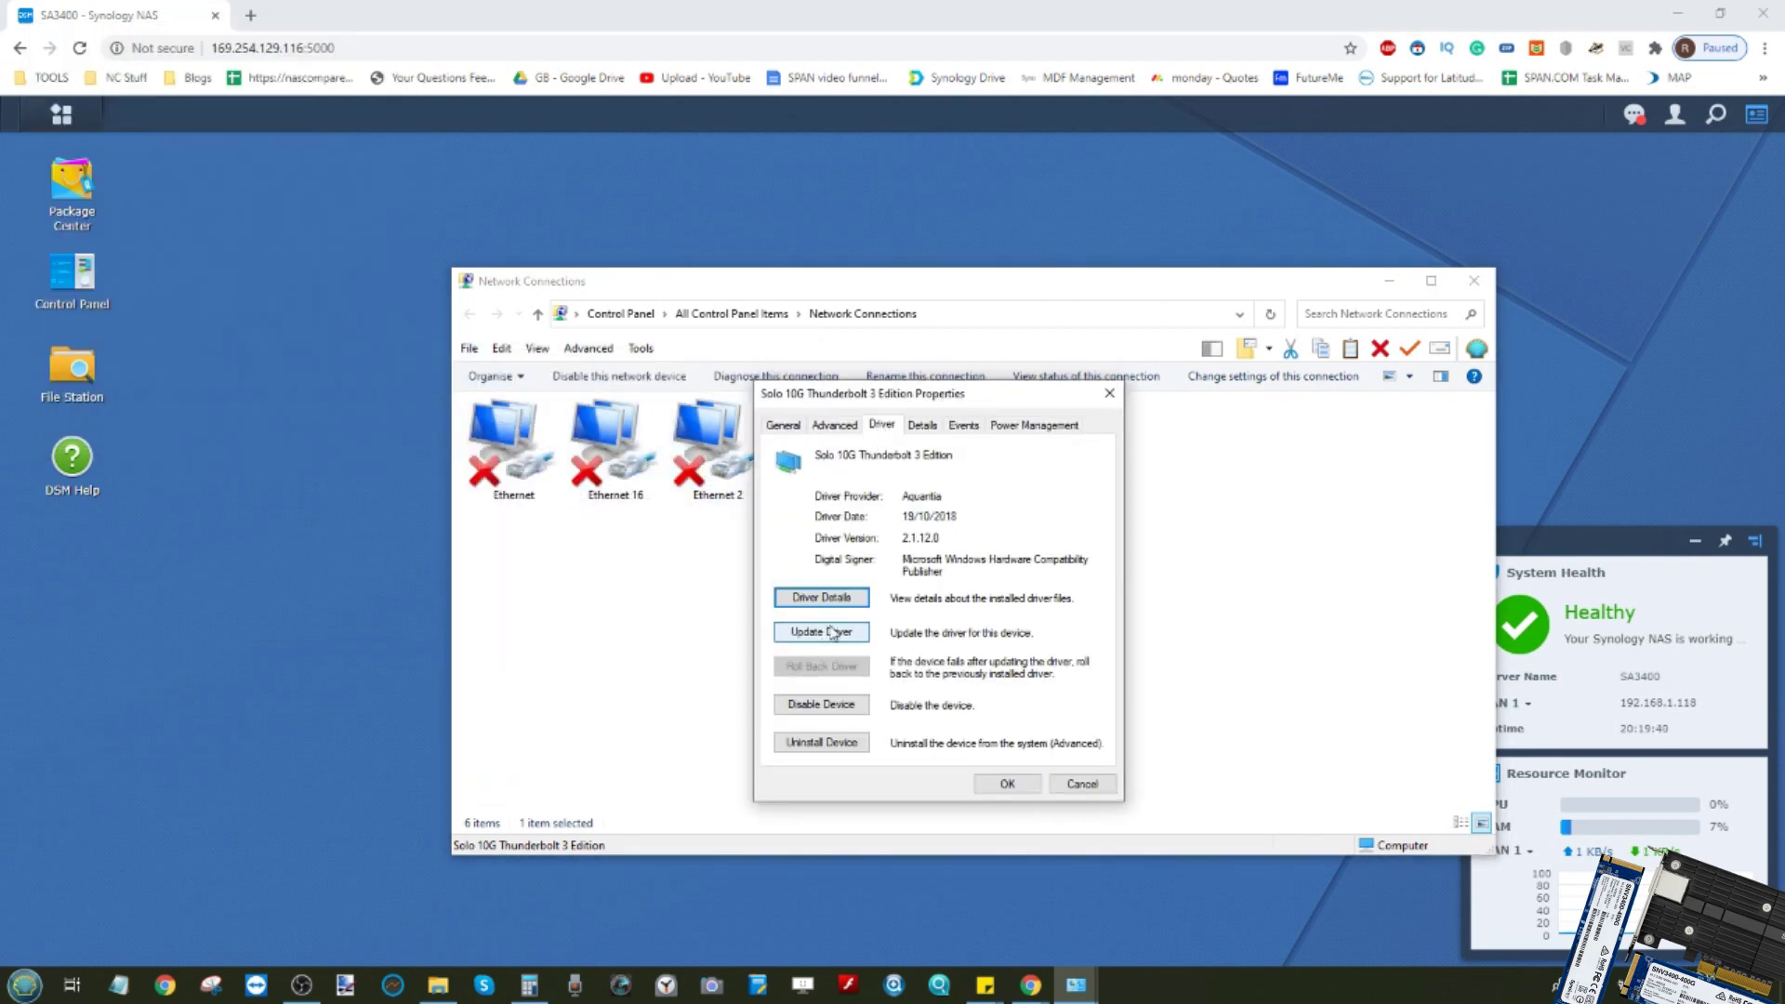
{"action": "left_click", "coordinate": [855, 425]}
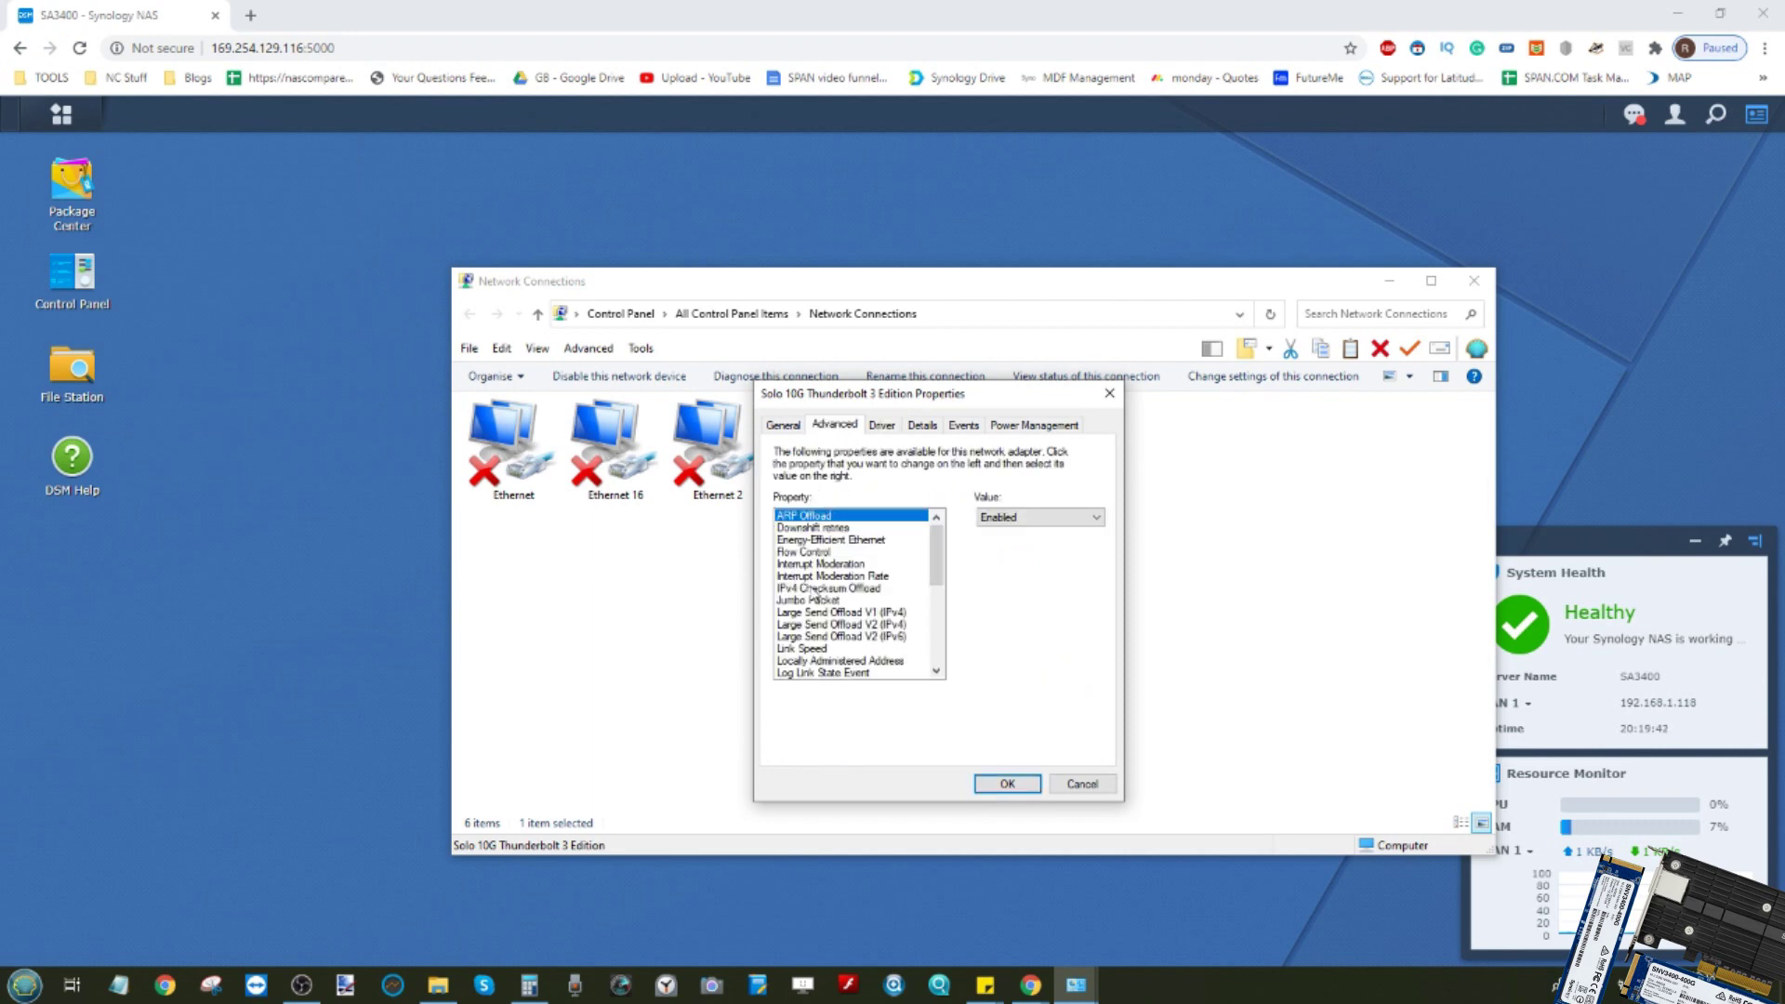
{"action": "left_click", "coordinate": [811, 600]}
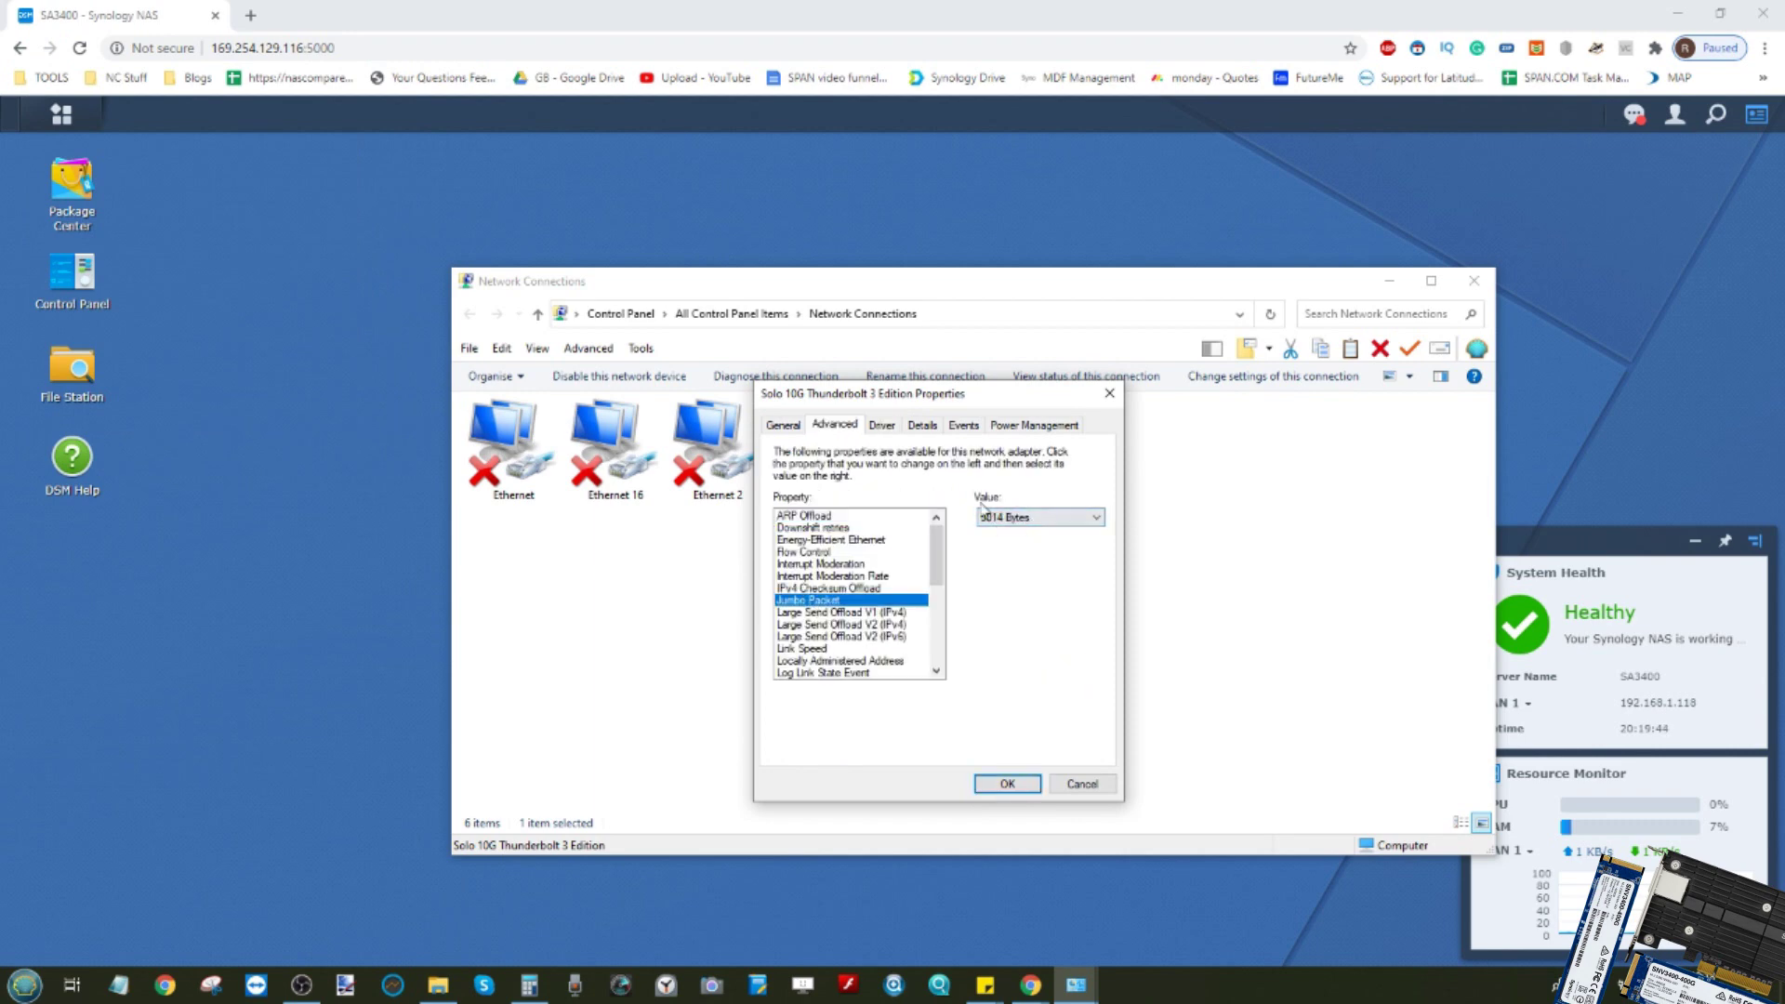
{"action": "left_click", "coordinate": [1076, 788]}
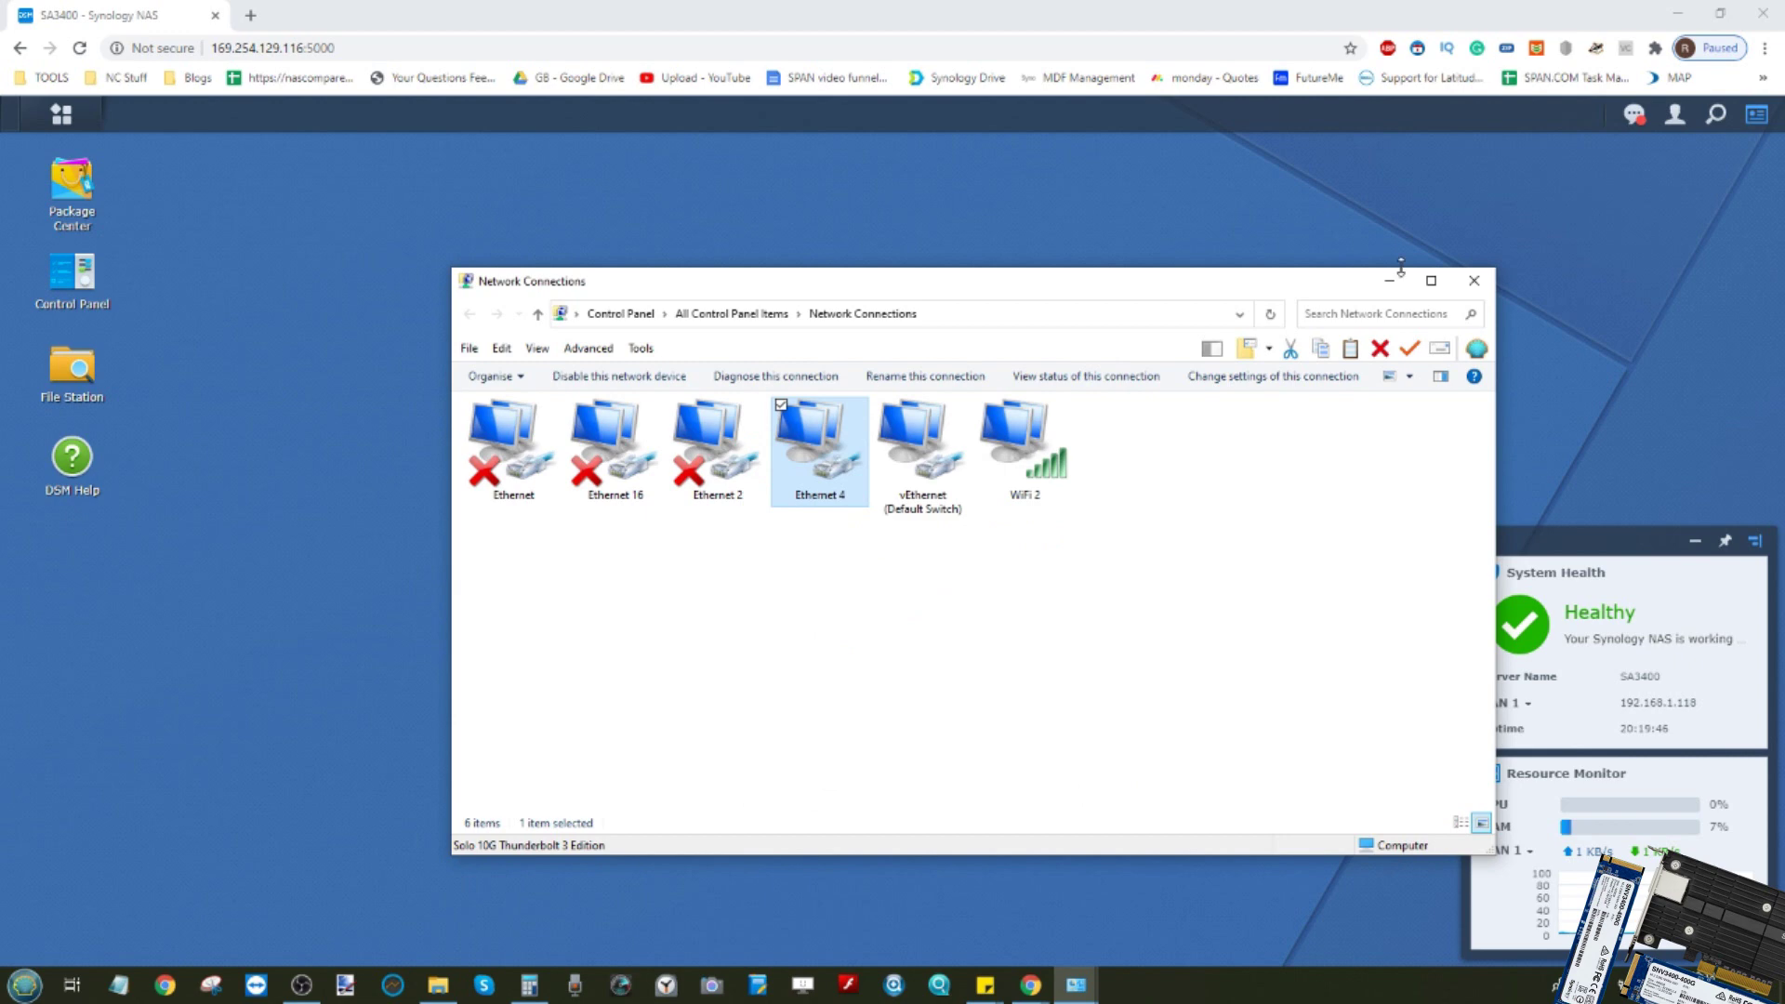
Step: Close Network Connections and verify LAN 5 in DSM Control Panel at 10000 Mbps, MTU 9000
{"action": "left_click", "coordinate": [1473, 280]}
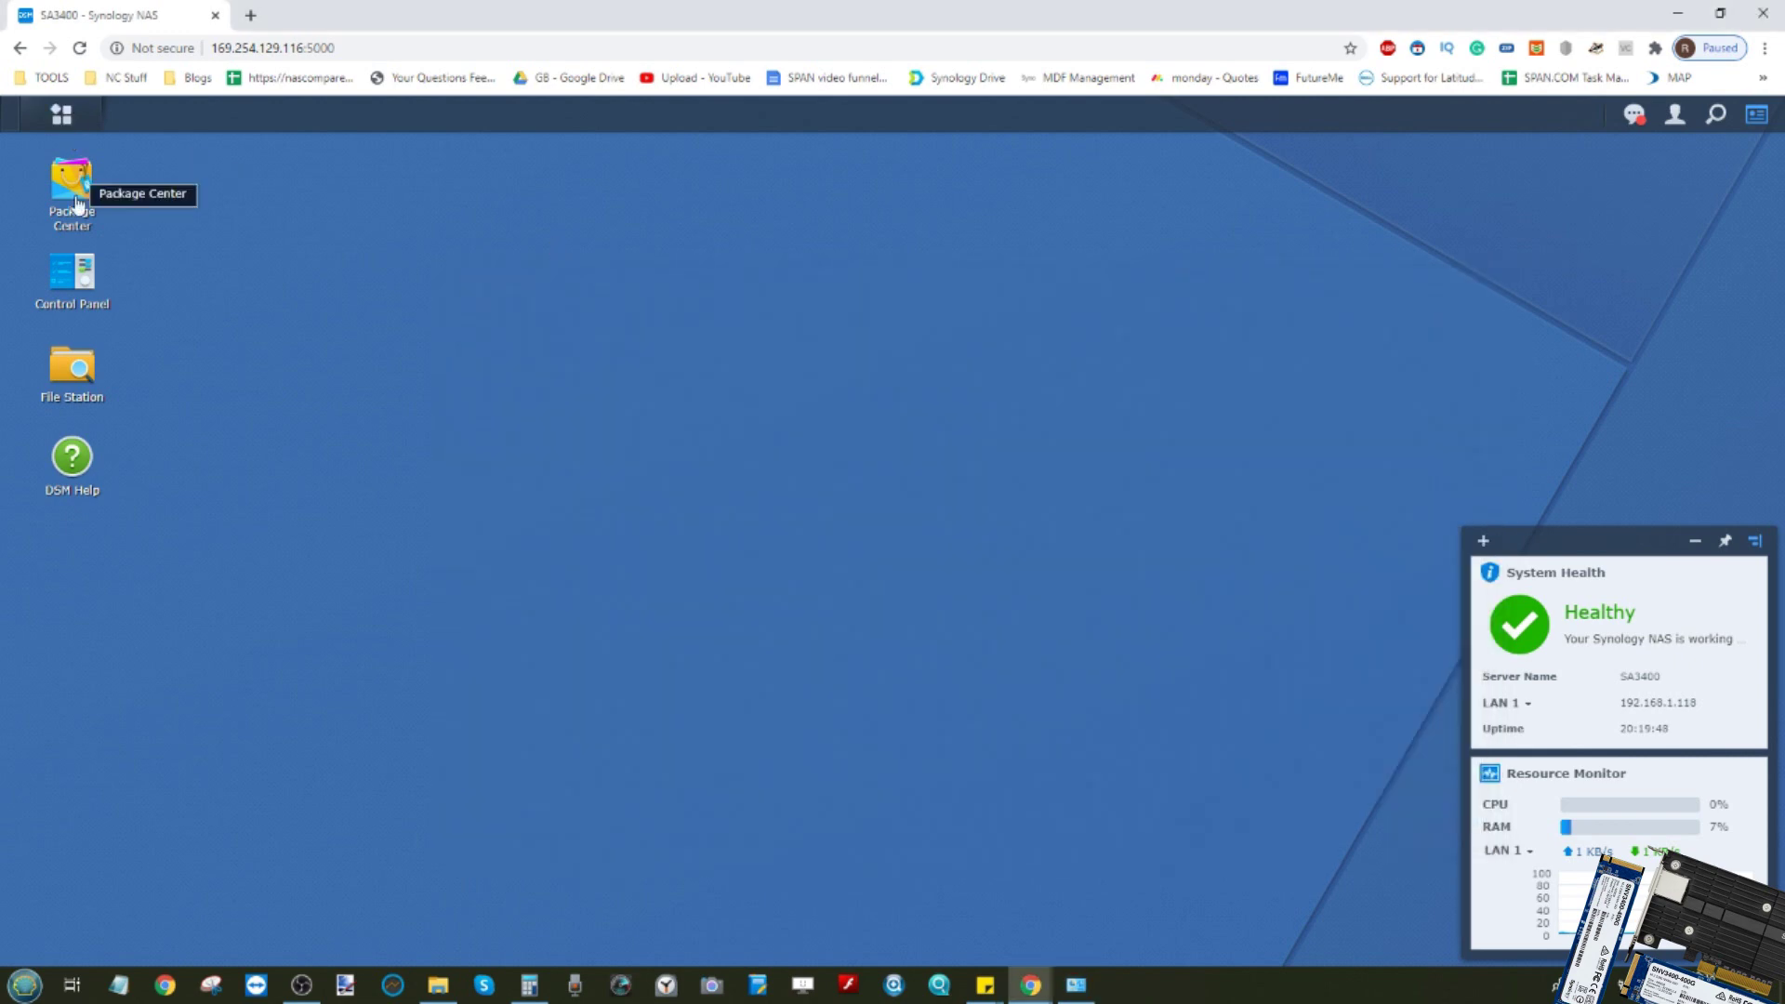
{"action": "left_click", "coordinate": [72, 271]}
{"action": "left_click", "coordinate": [603, 383]}
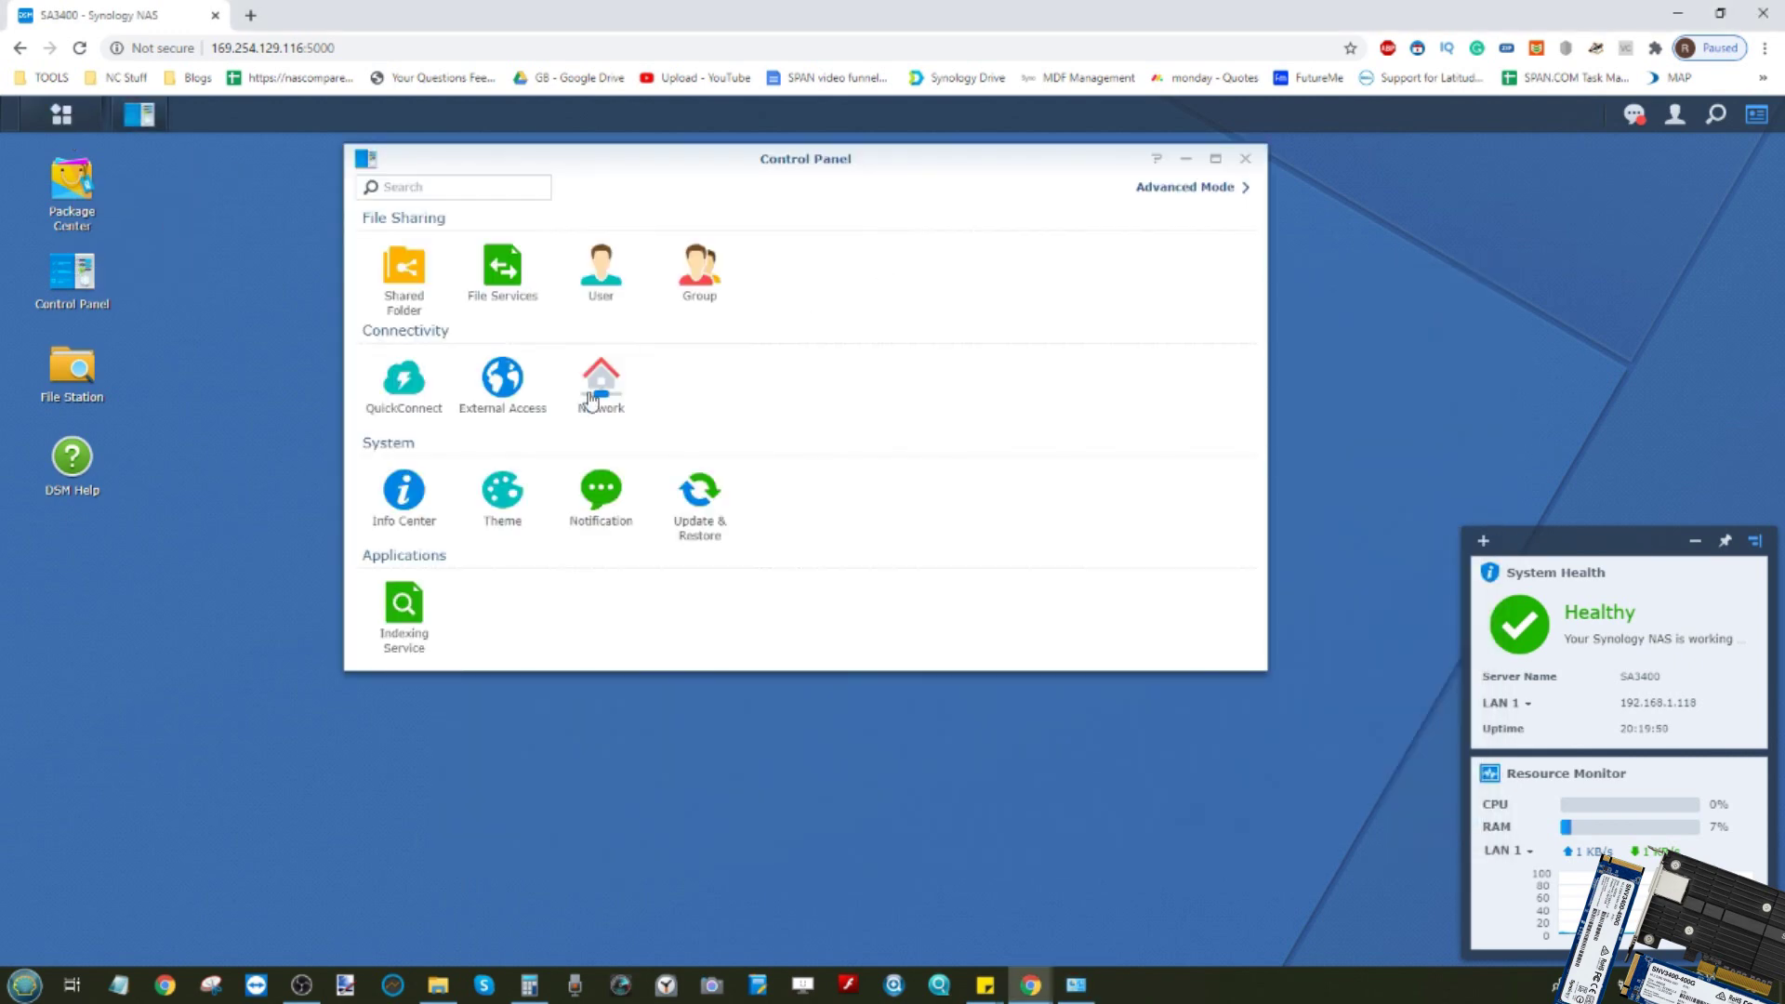
{"action": "left_click", "coordinate": [730, 187]}
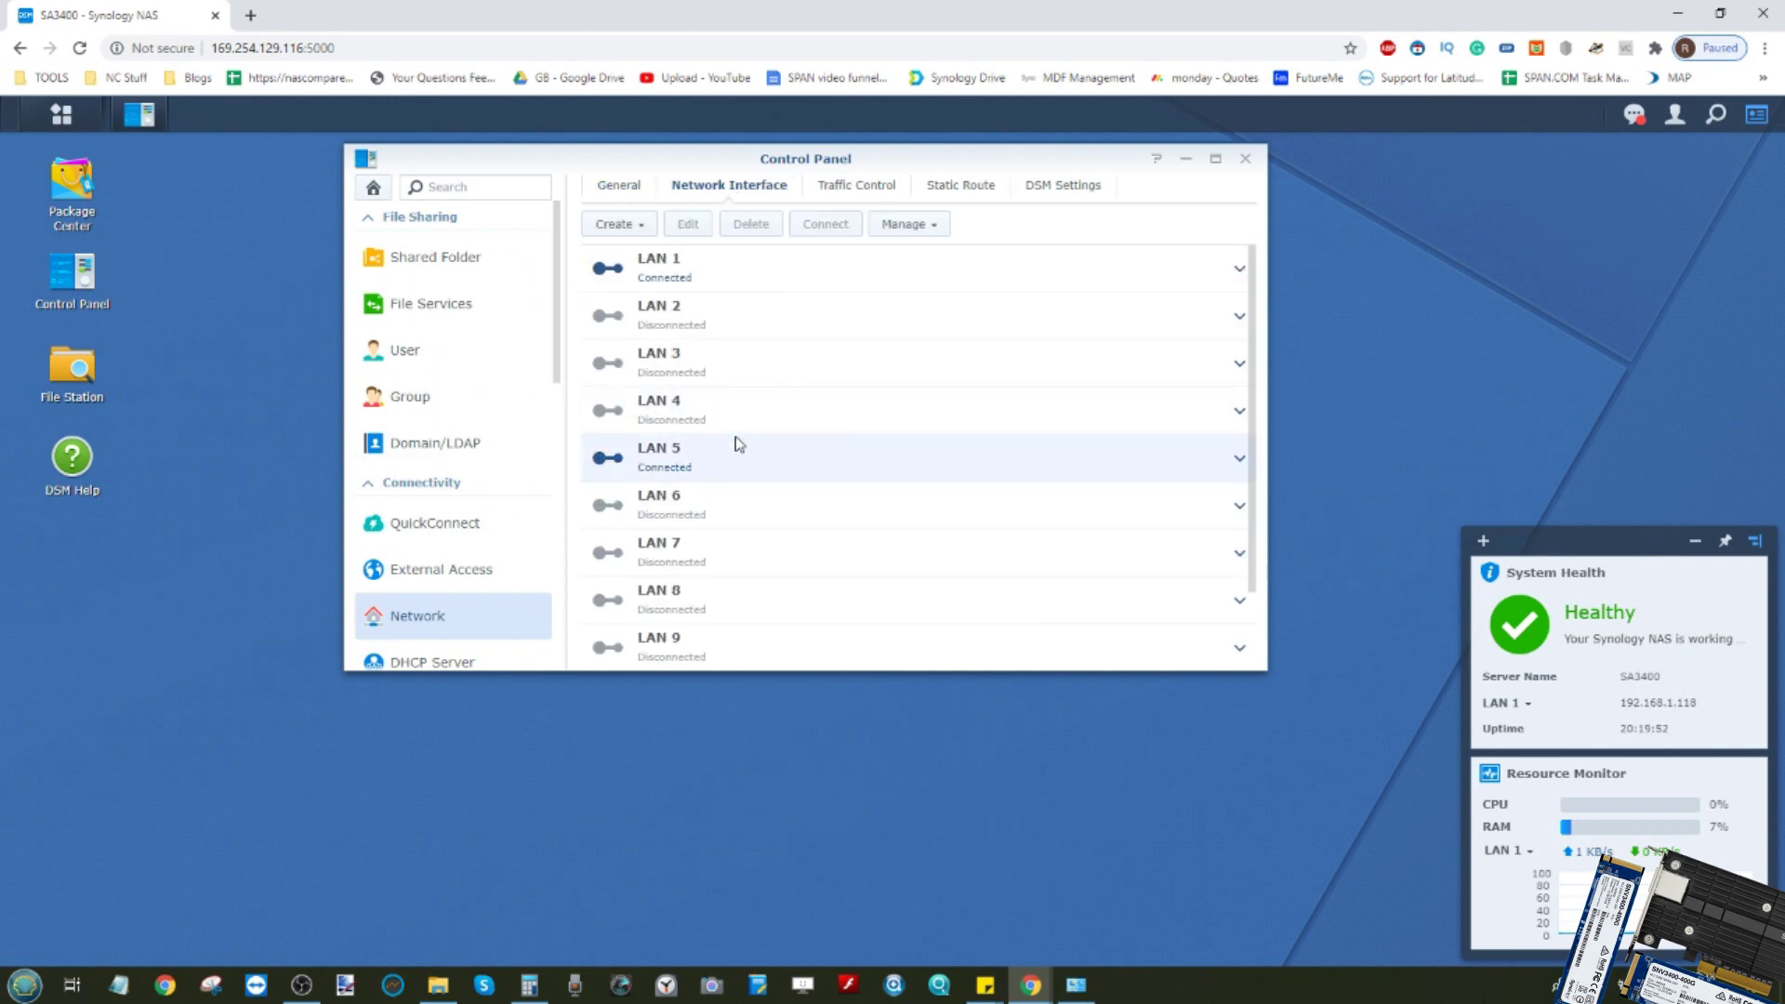
{"action": "left_click", "coordinate": [704, 460]}
{"action": "left_click", "coordinate": [1237, 460]}
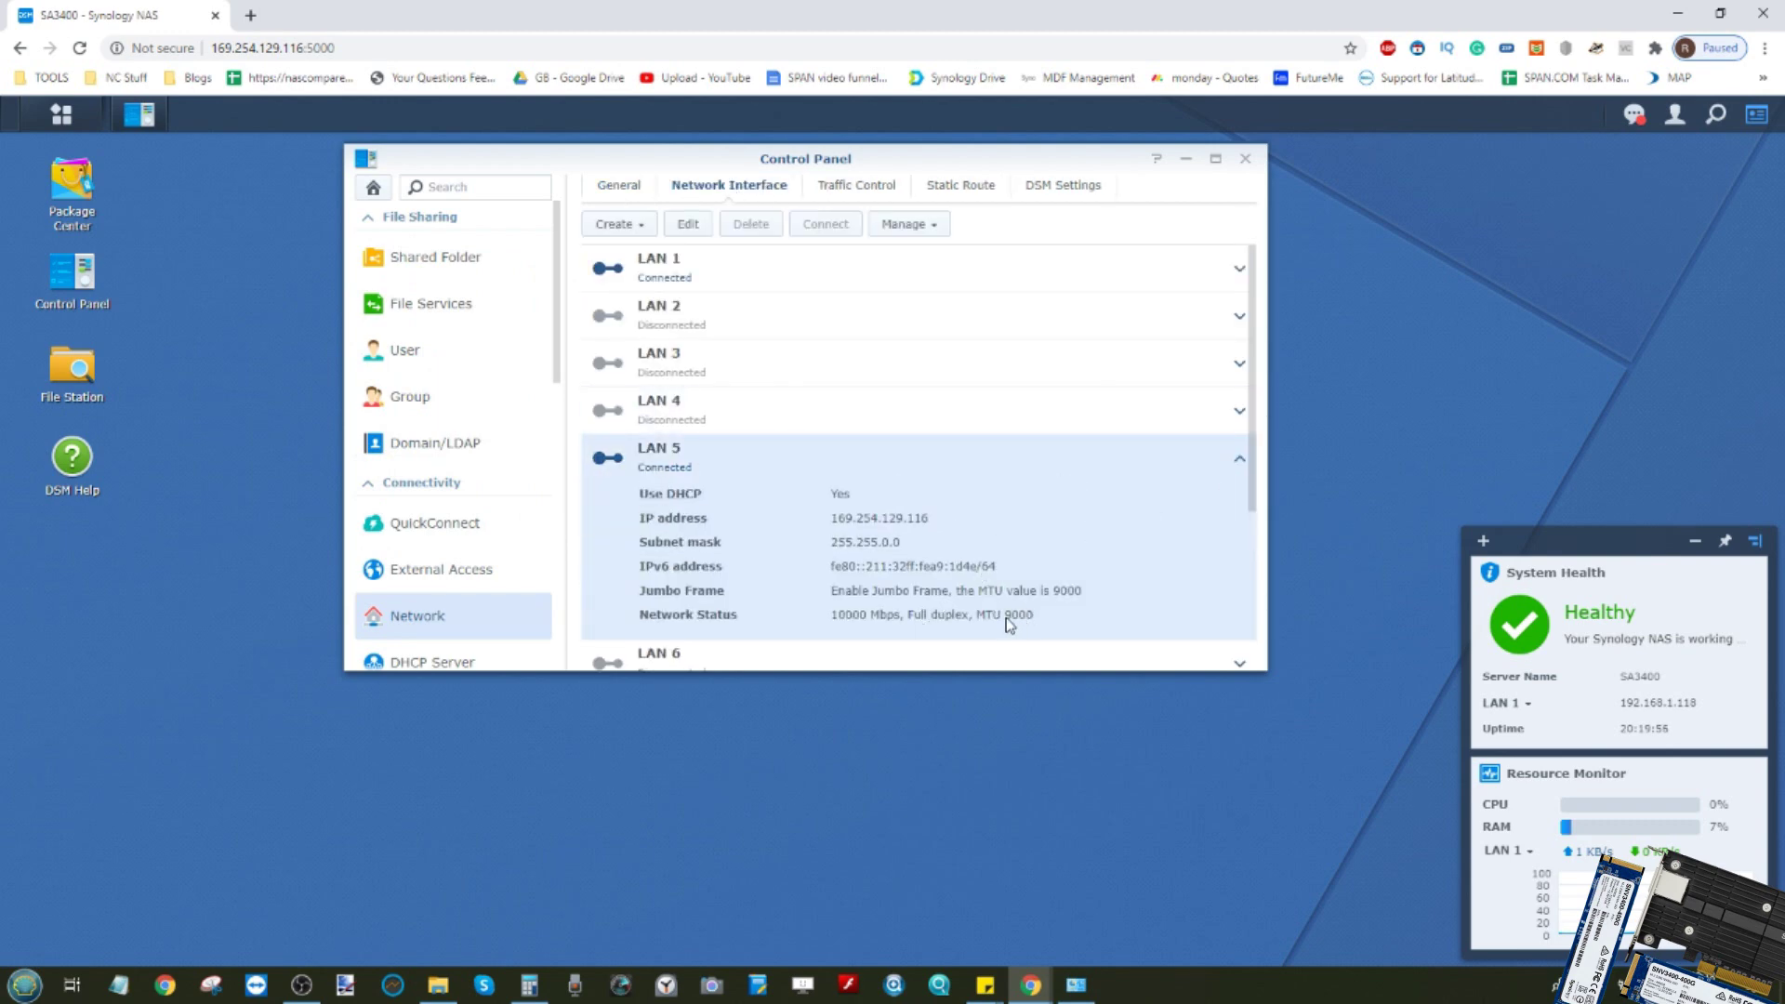
{"action": "left_click", "coordinate": [1244, 158]}
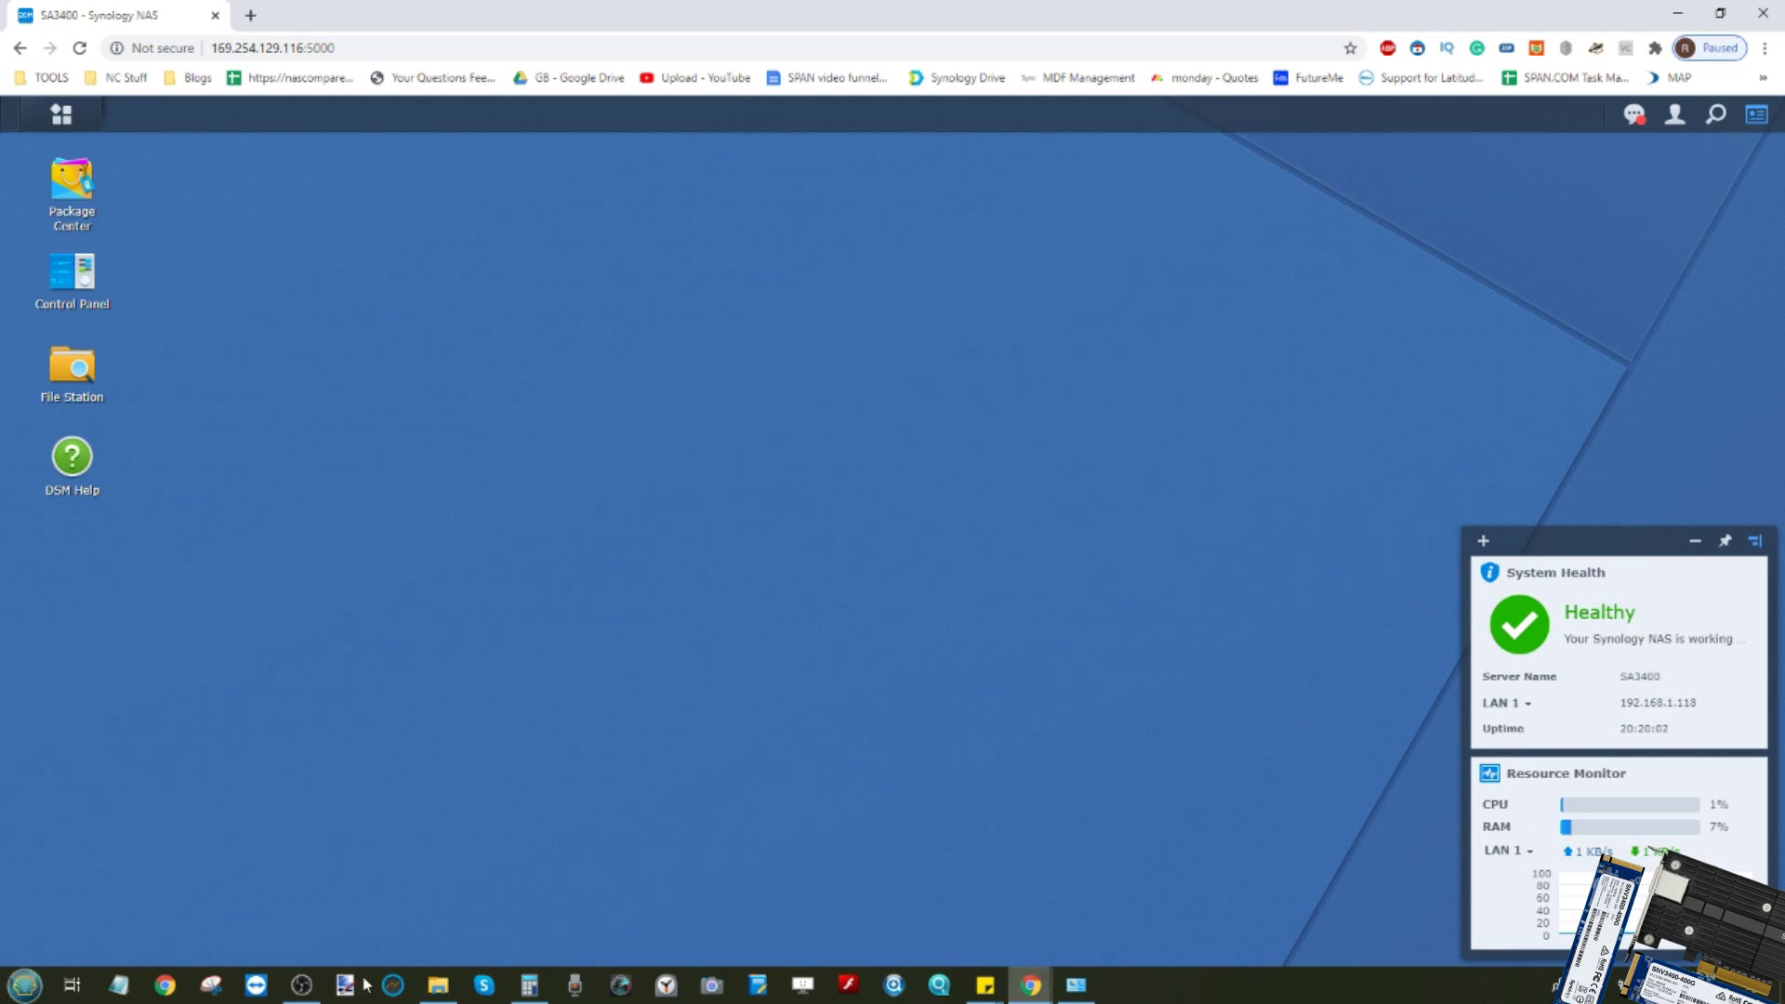
Step: Launch ATTO Disk Benchmark by searching 'ATTO' in the Start menu
{"action": "left_click", "coordinate": [2, 997]}
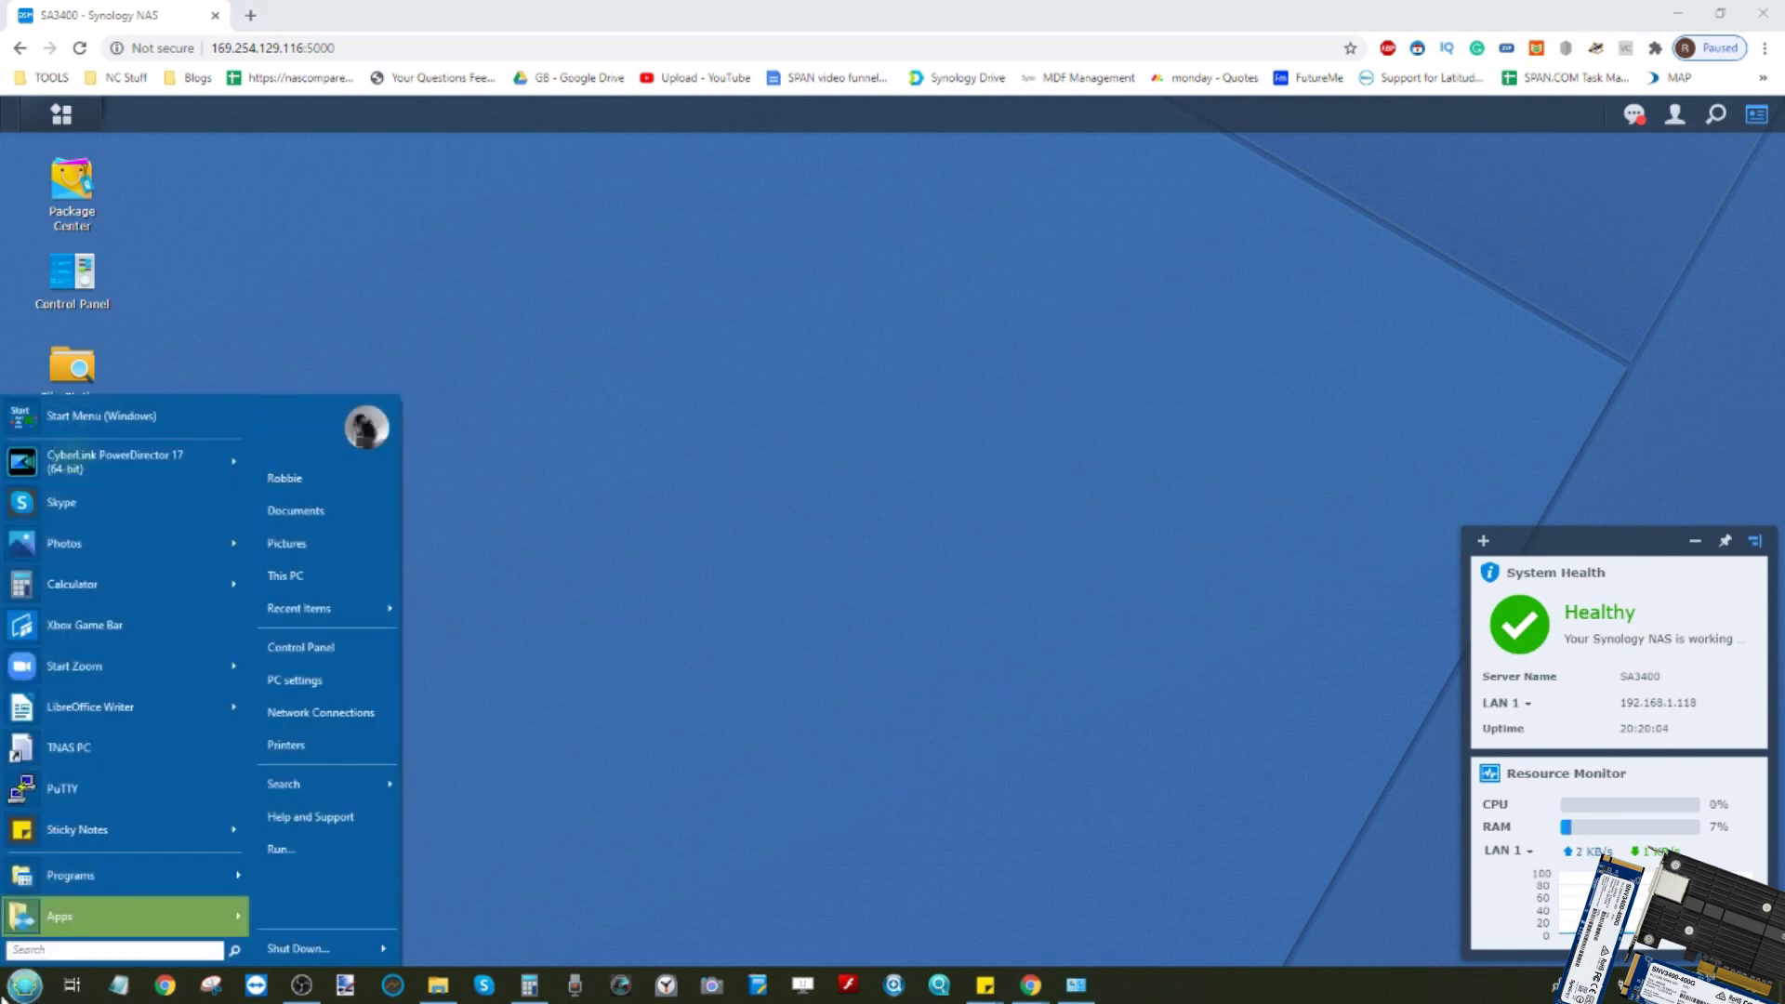
{"action": "type", "text": "ATTO"}
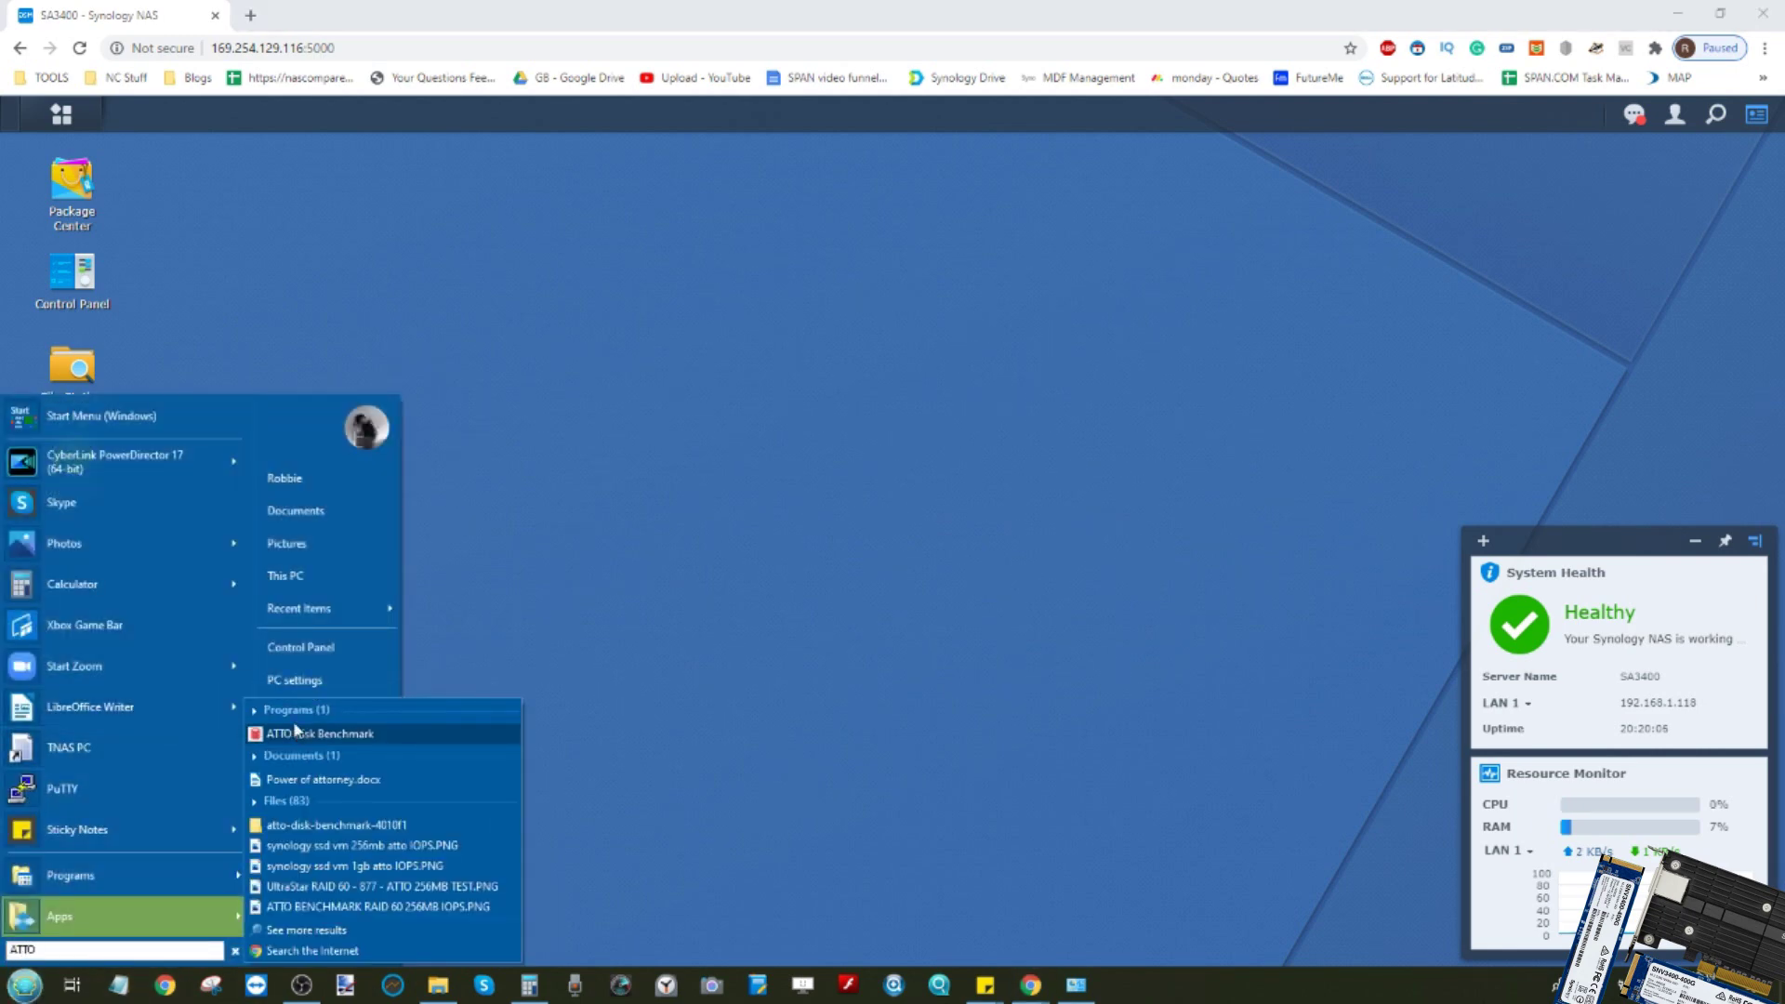
{"action": "left_click", "coordinate": [296, 732]}
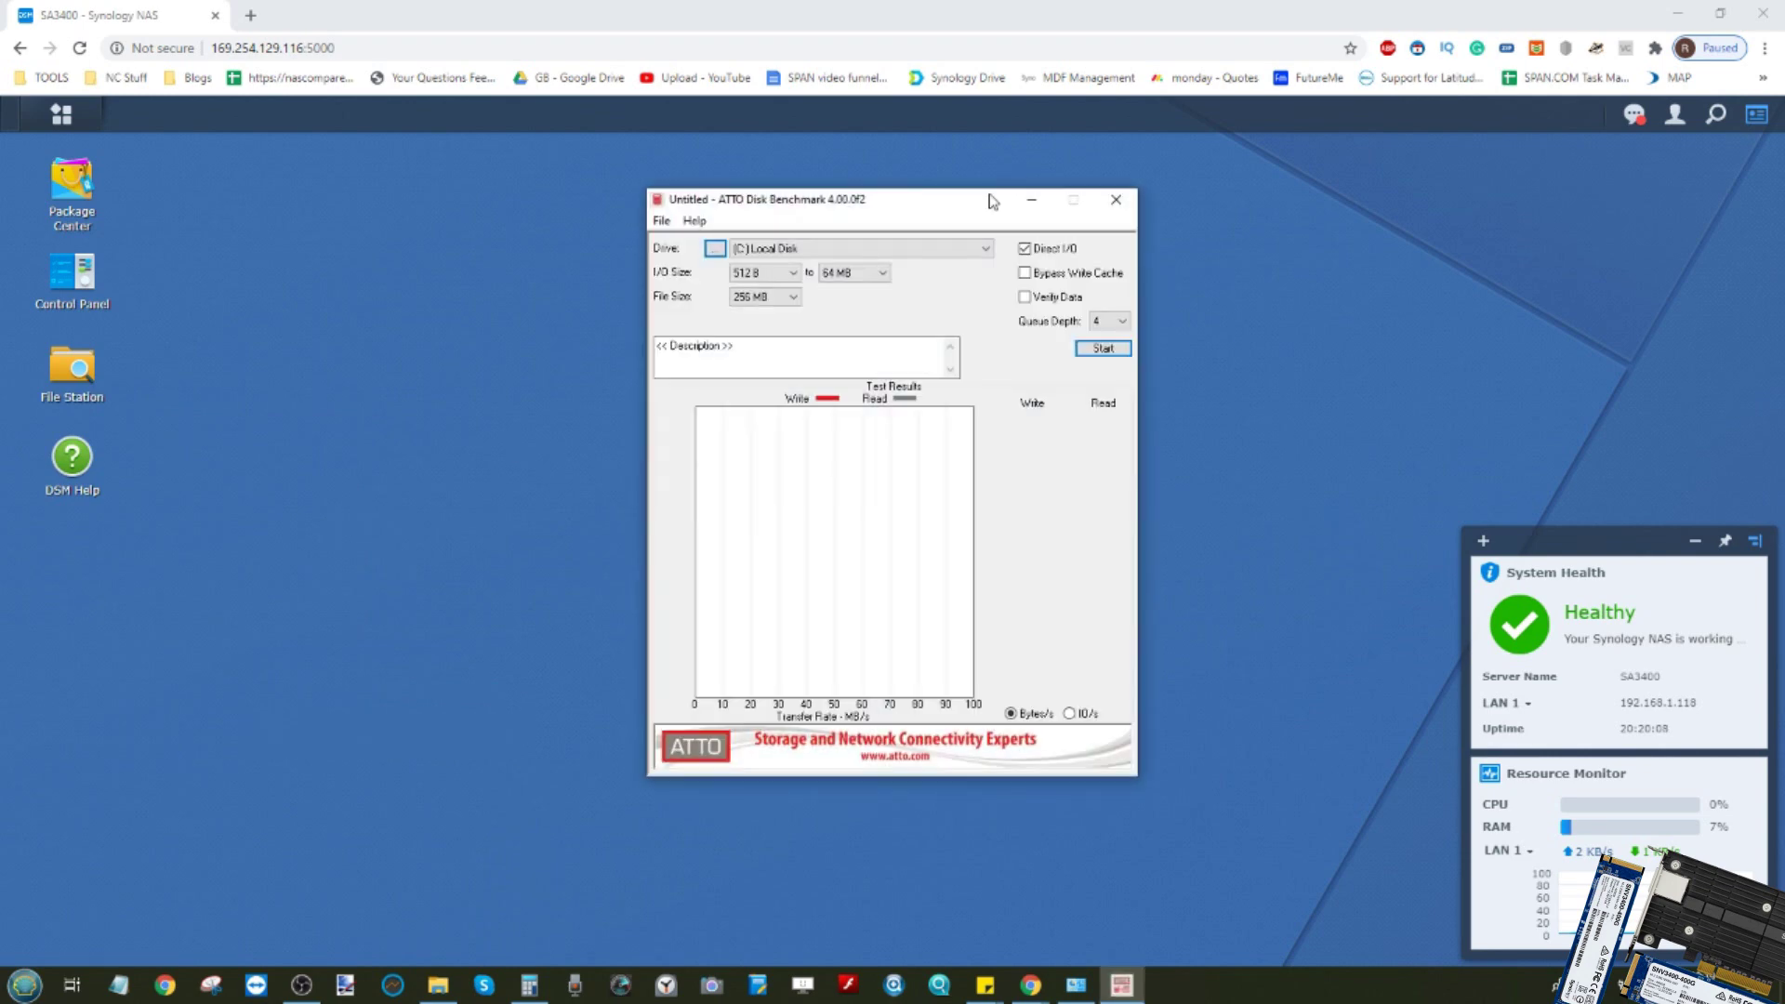
Step: Restore the Synology NAS browser window and place the ATTO window on the left
{"action": "left_click_drag", "start_coordinate": [990, 206], "coordinate": [876, 257]}
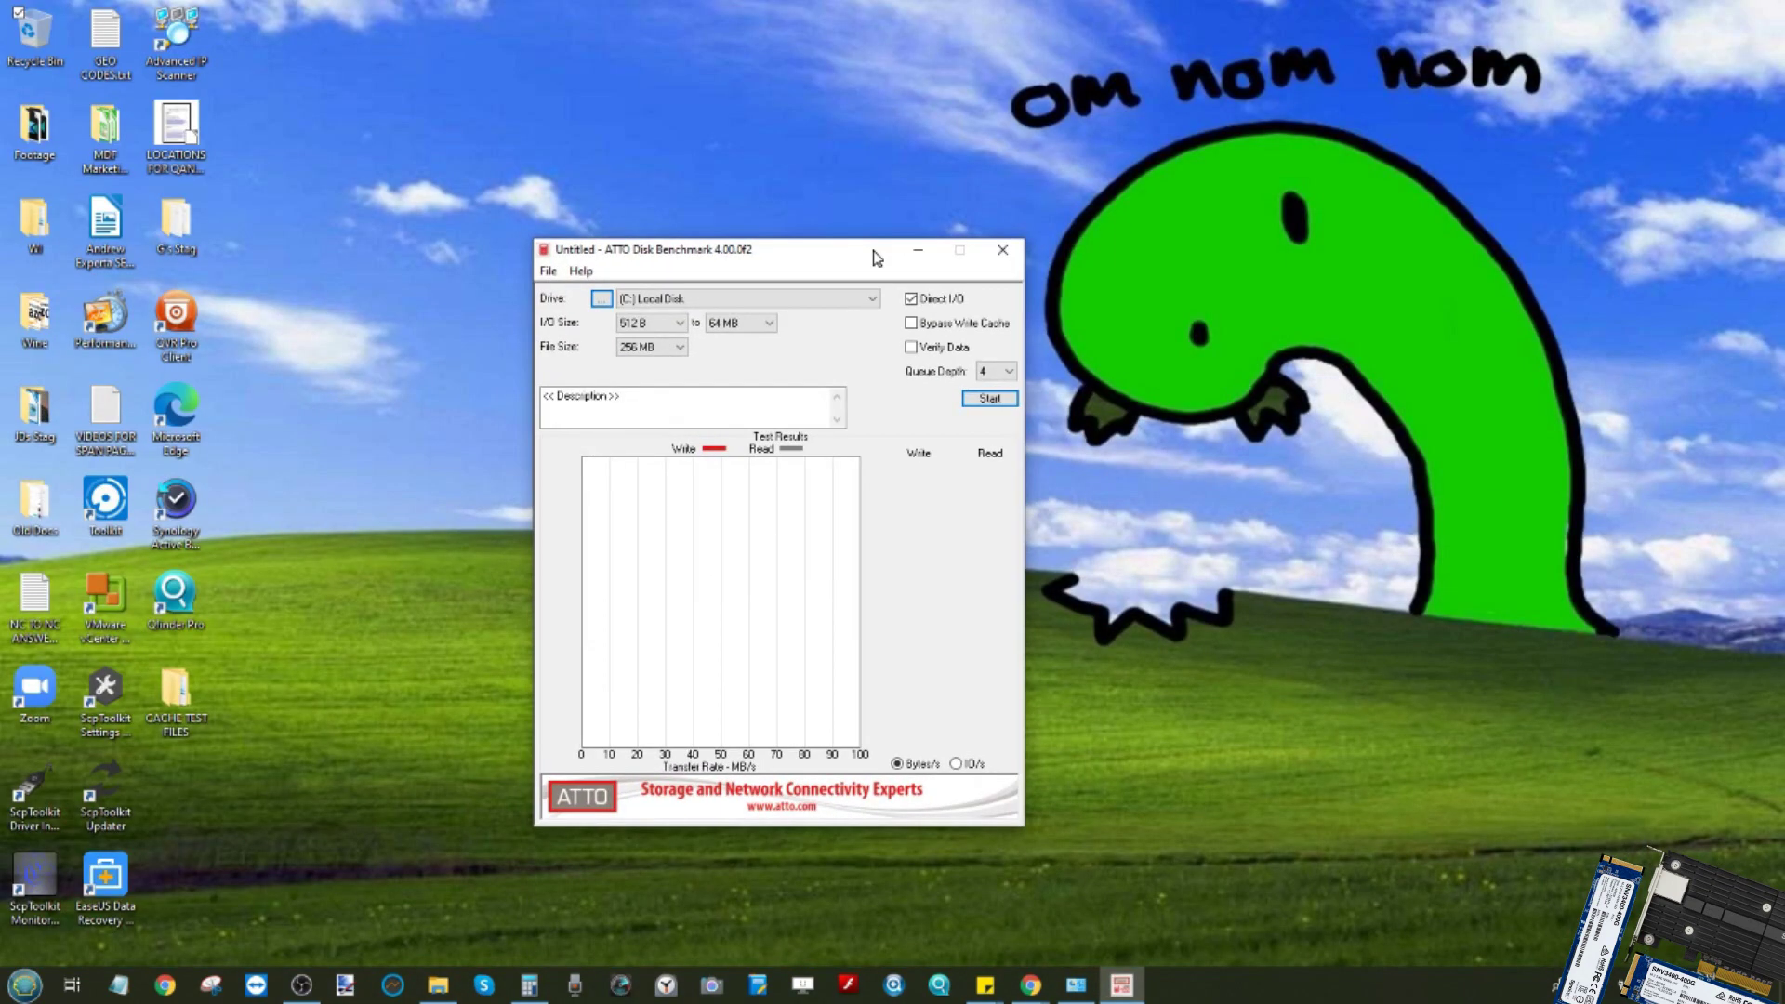
{"action": "mouse_move", "coordinate": [1029, 985]}
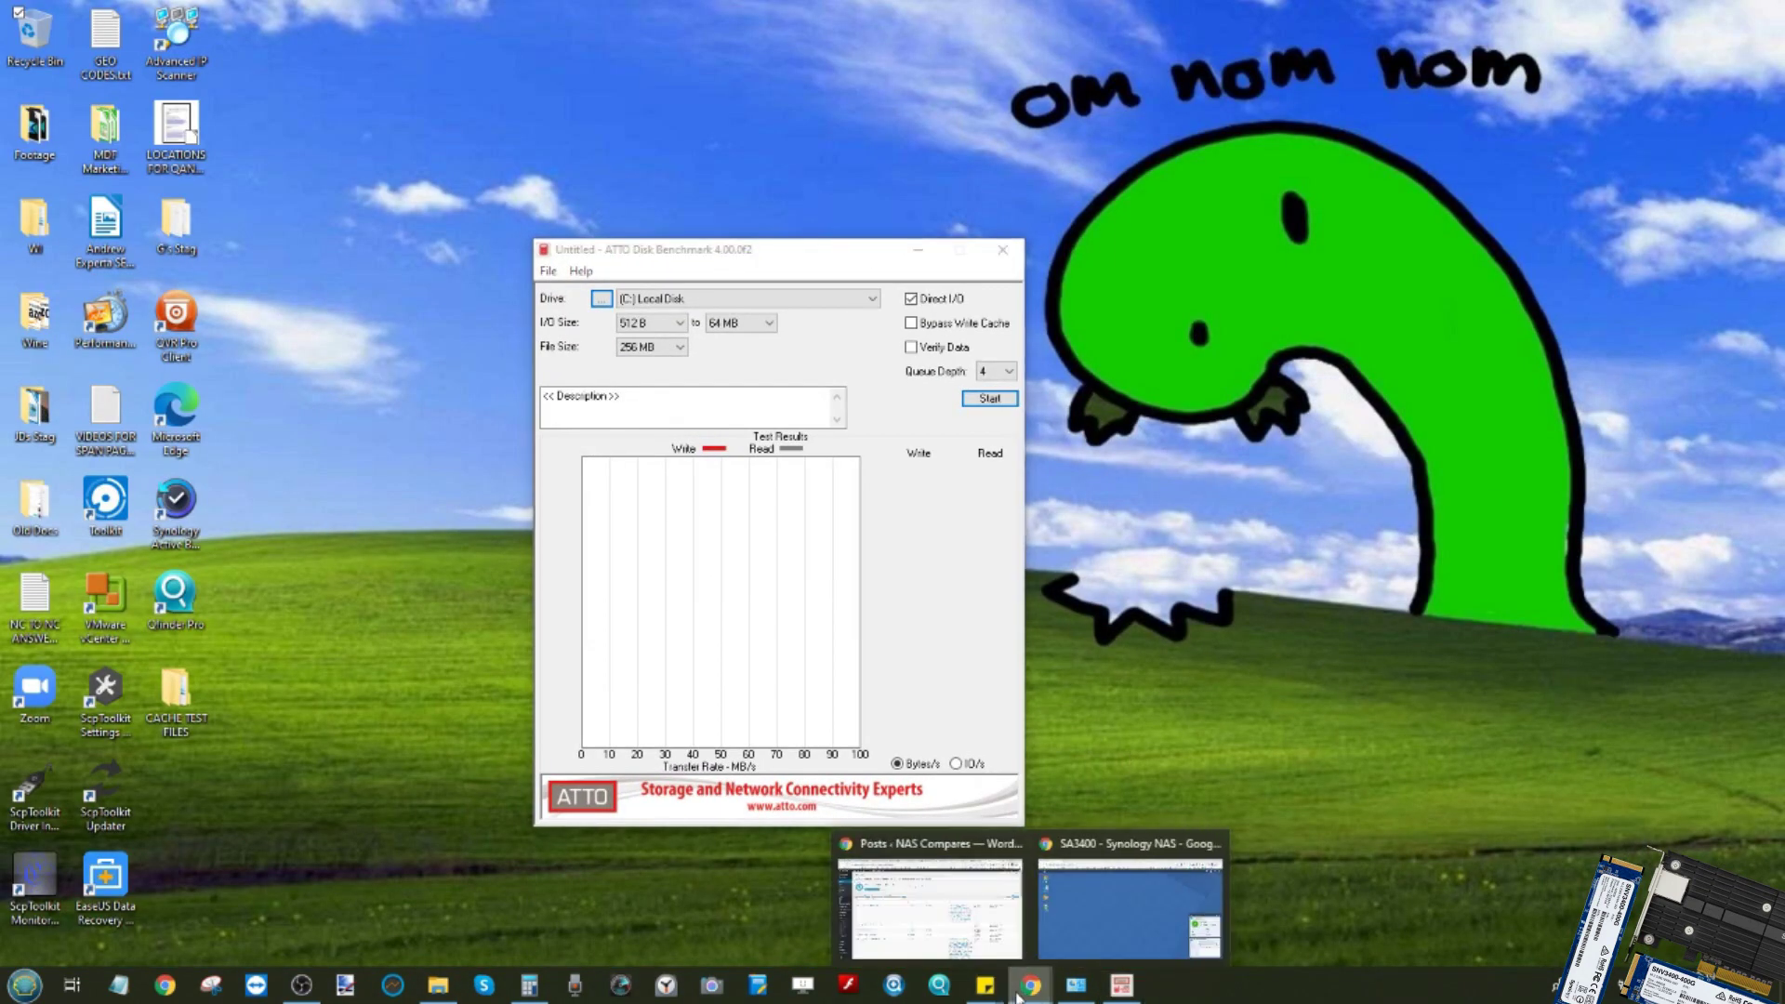
{"action": "left_click", "coordinate": [1070, 933]}
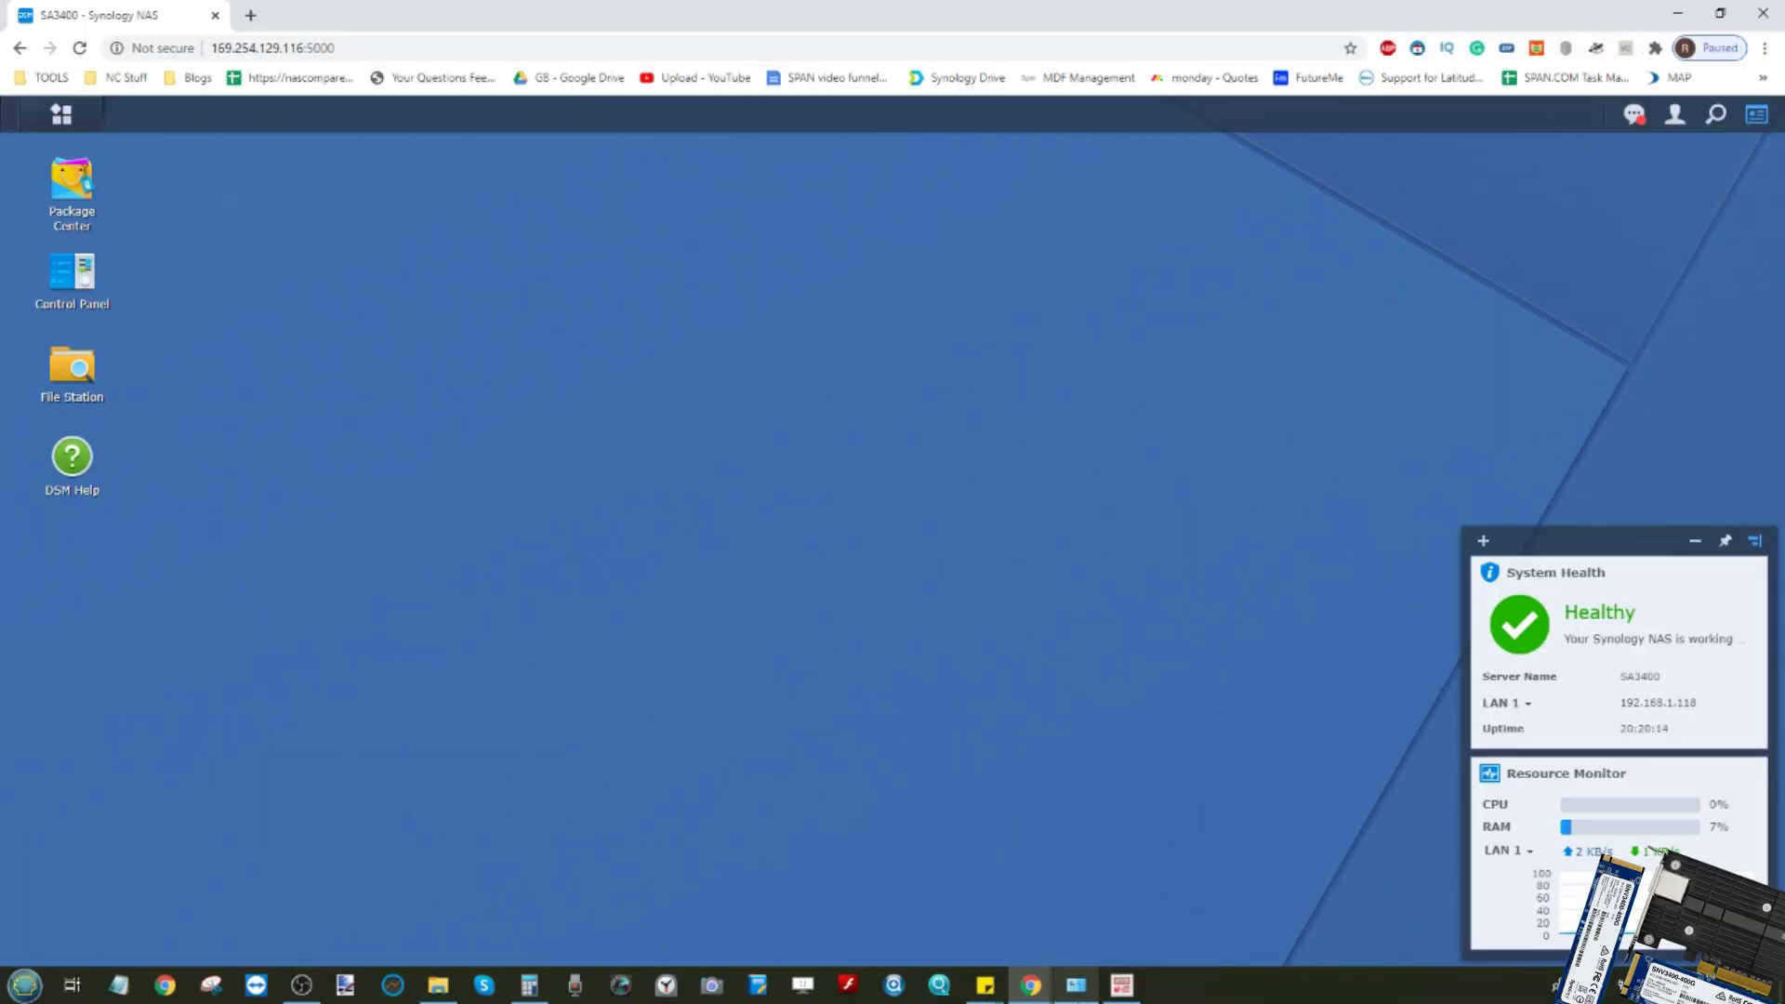
{"action": "left_click", "coordinate": [1121, 984]}
{"action": "left_click_drag", "start_coordinate": [755, 257], "coordinate": [325, 326]}
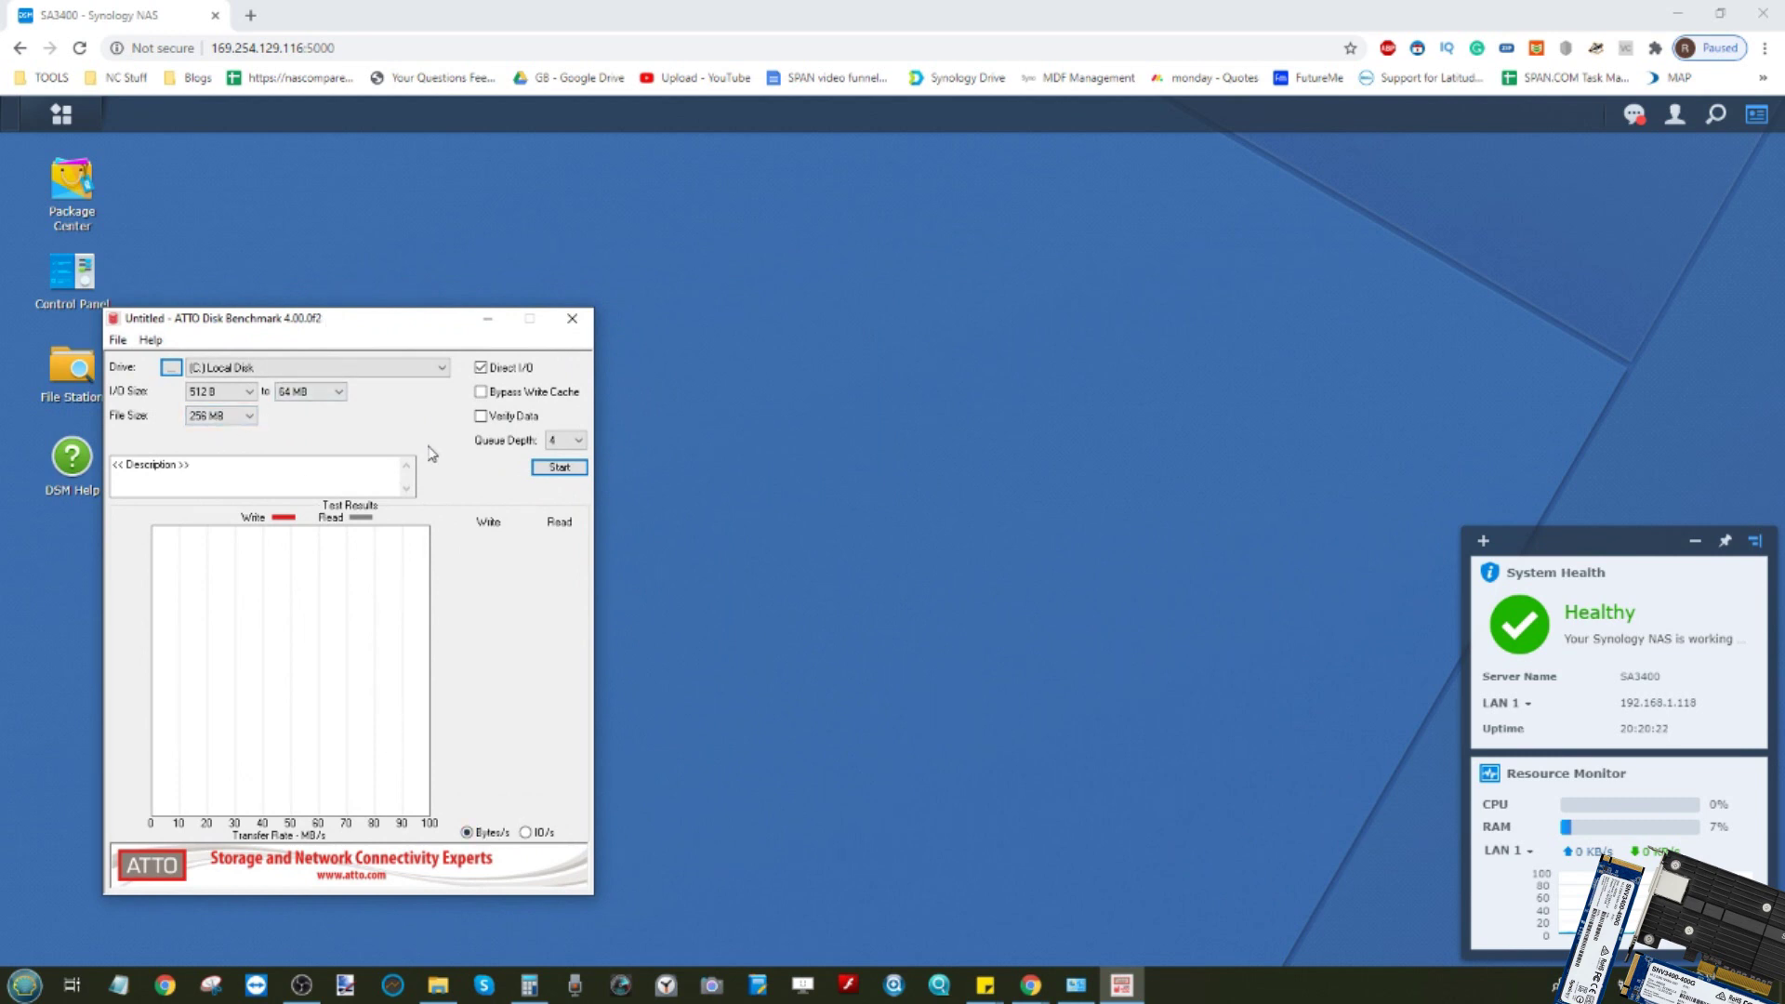
Step: Target the A: TEST FILES drive and start the 256 MB benchmark
{"action": "left_click", "coordinate": [444, 368]}
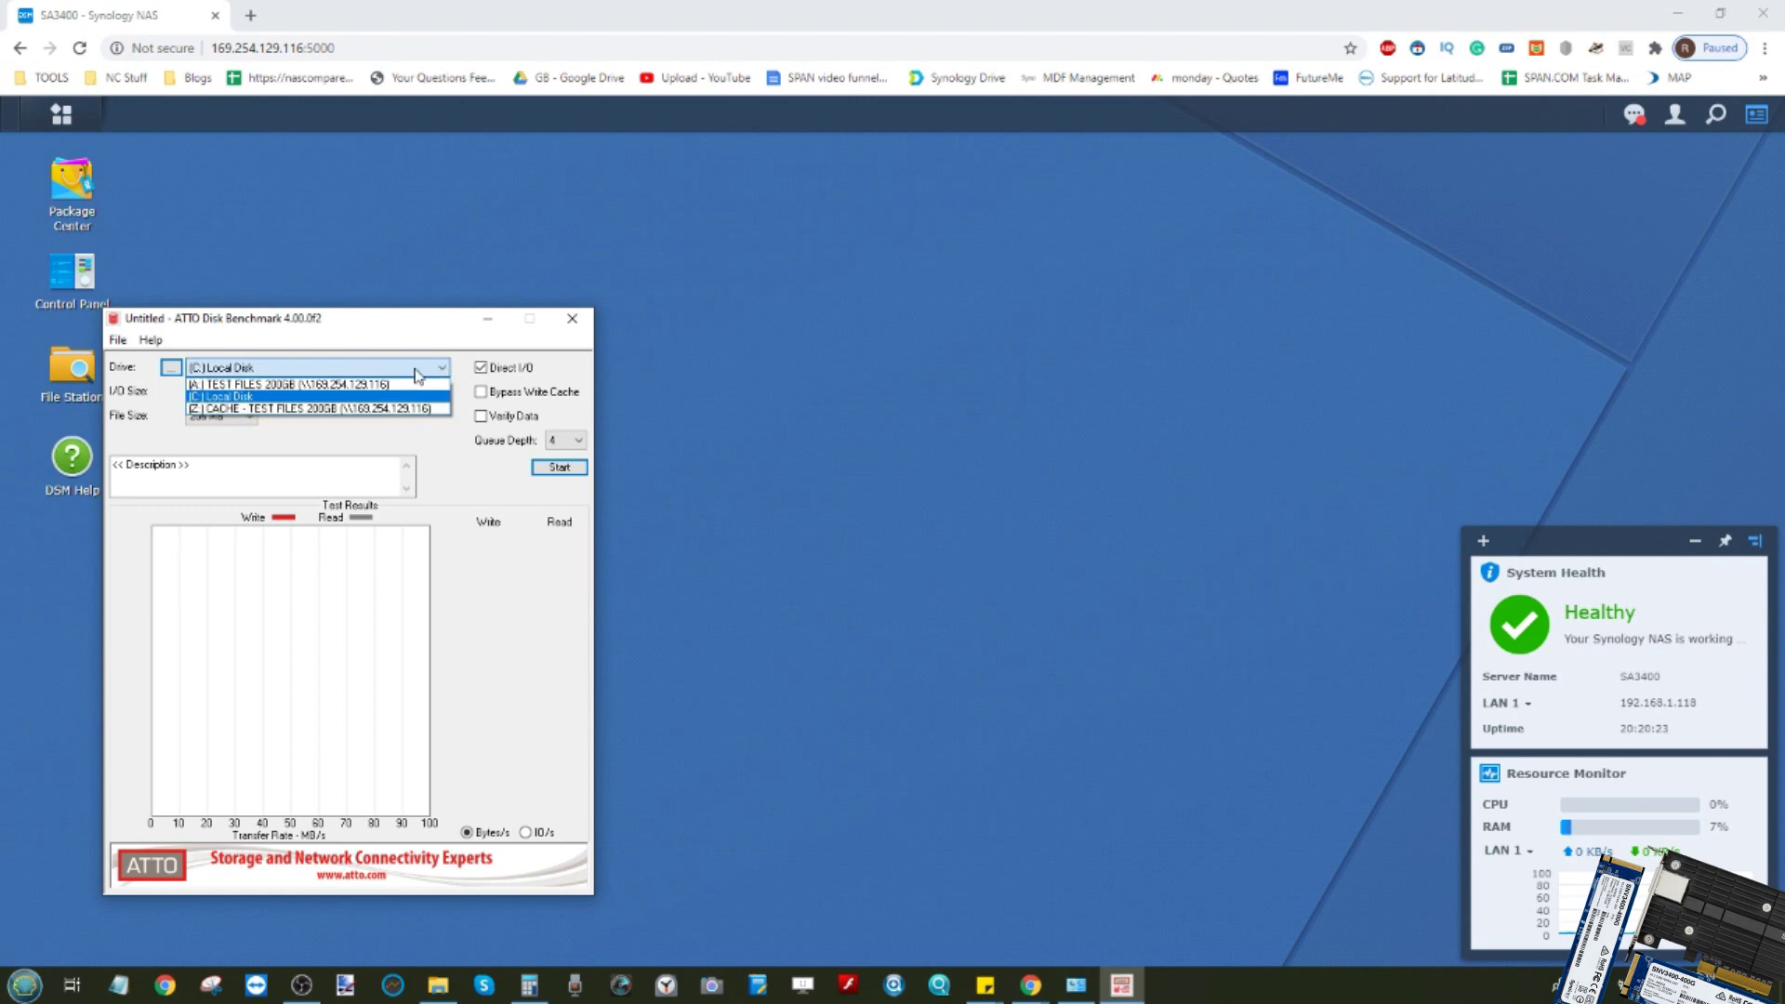
{"action": "left_click", "coordinate": [278, 386]}
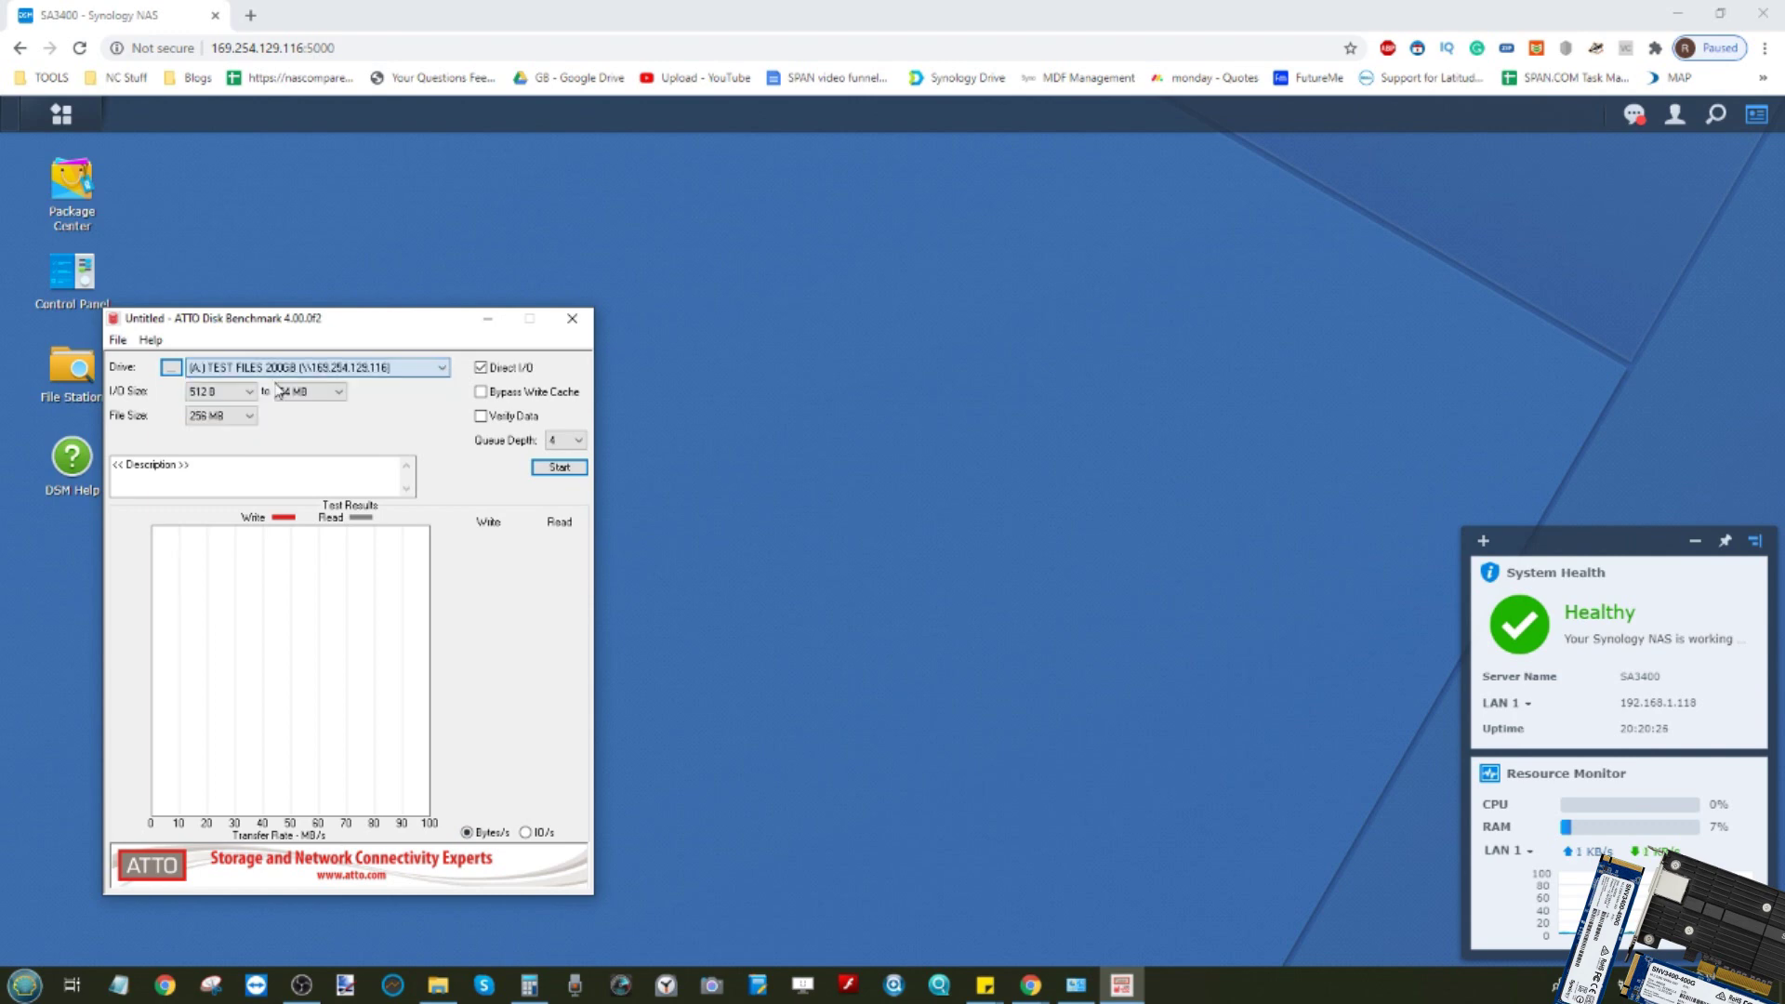
{"action": "left_click", "coordinate": [543, 471]}
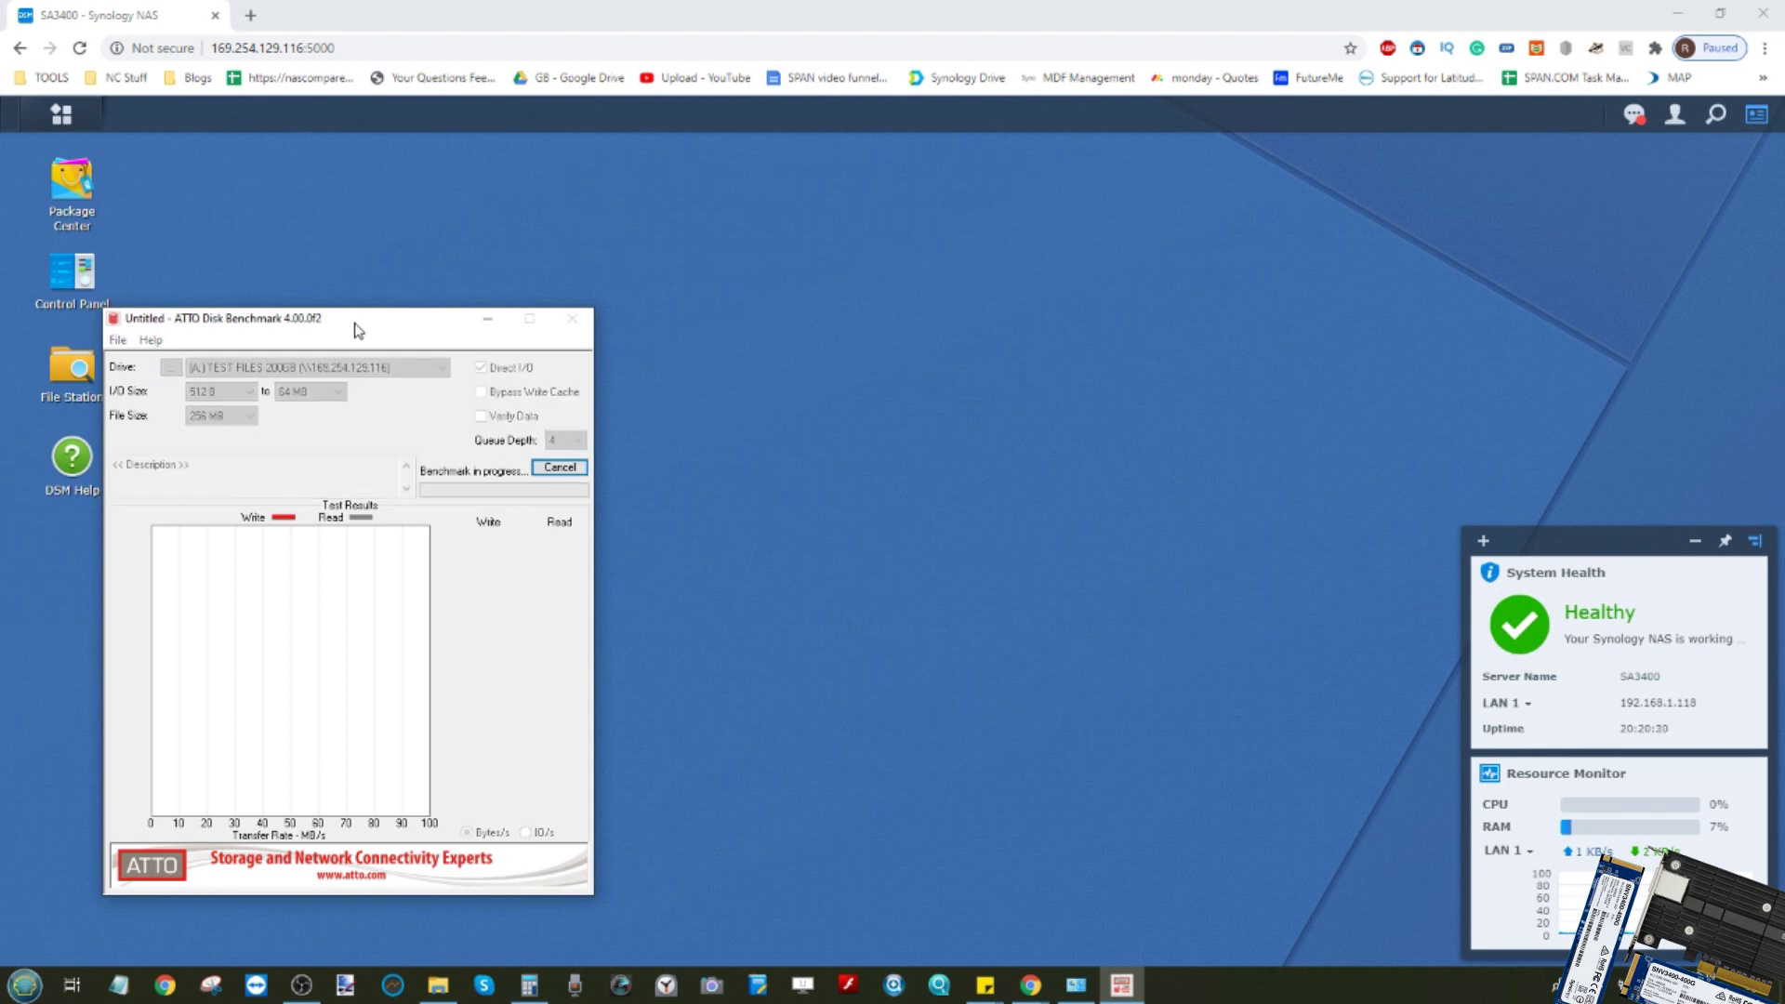
{"action": "left_click_drag", "start_coordinate": [354, 326], "coordinate": [381, 181]}
Step: Open the NAS Resource Monitor and arrange it alongside both benchmark windows
{"action": "left_click", "coordinate": [62, 113]}
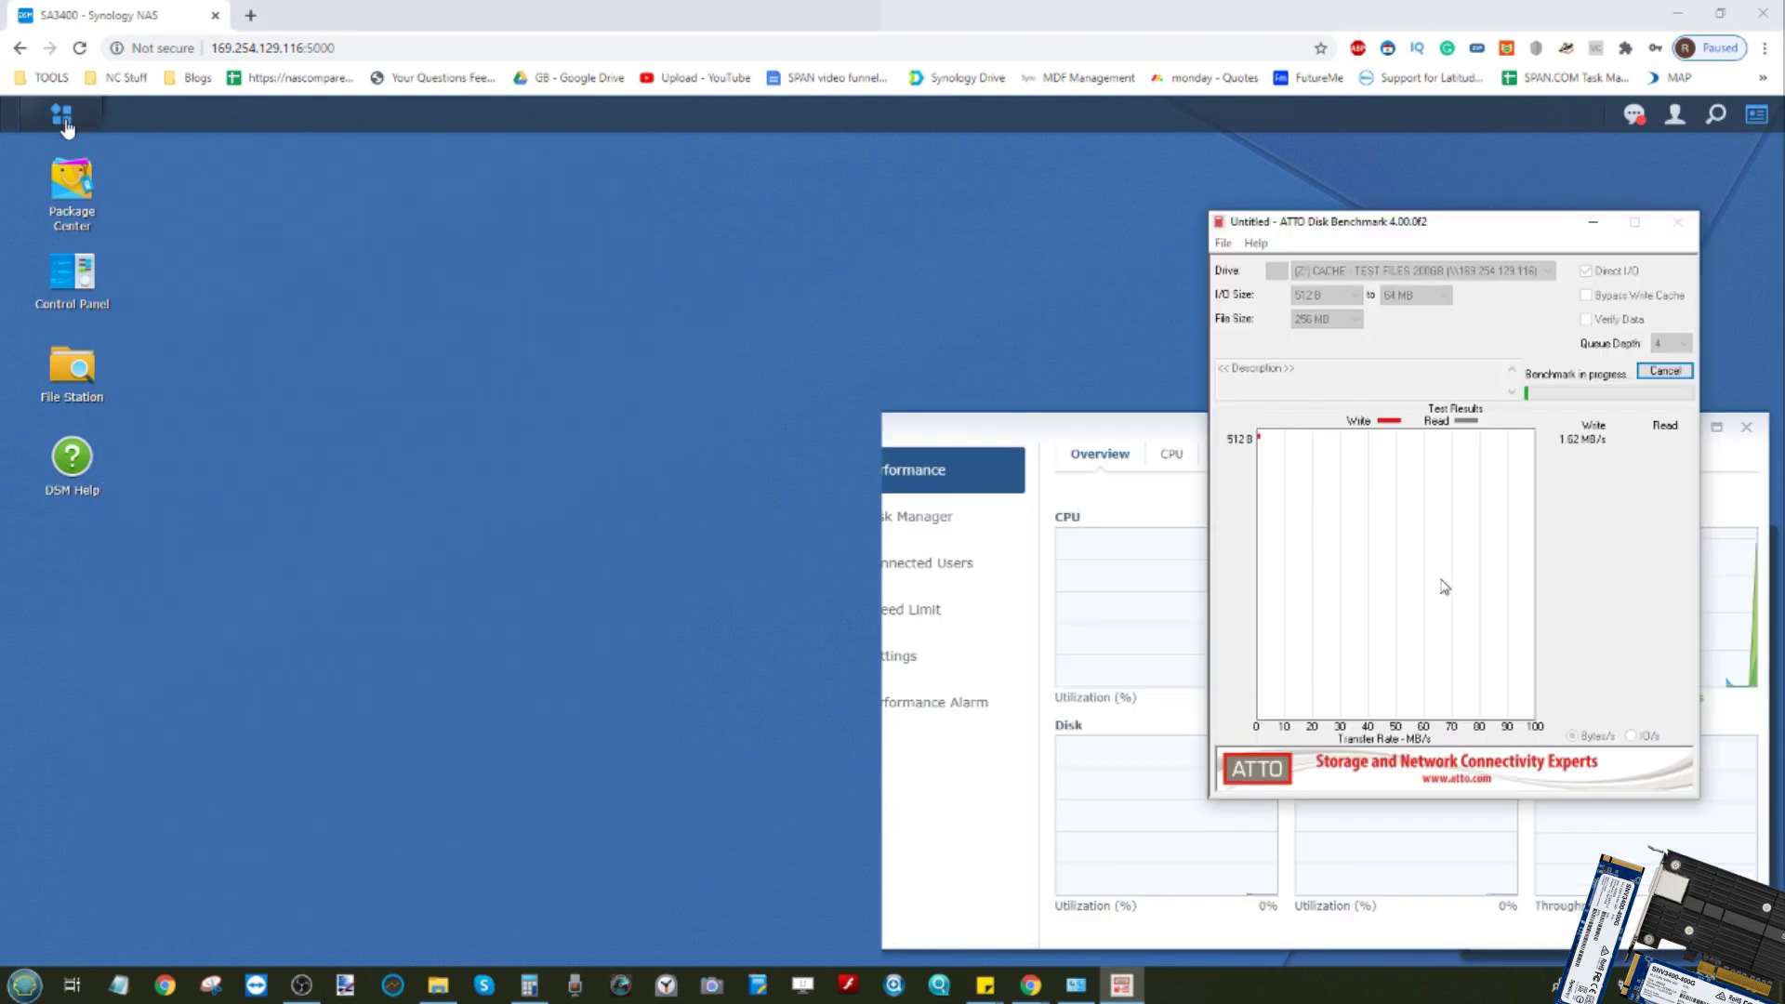
{"action": "left_click", "coordinate": [218, 307]}
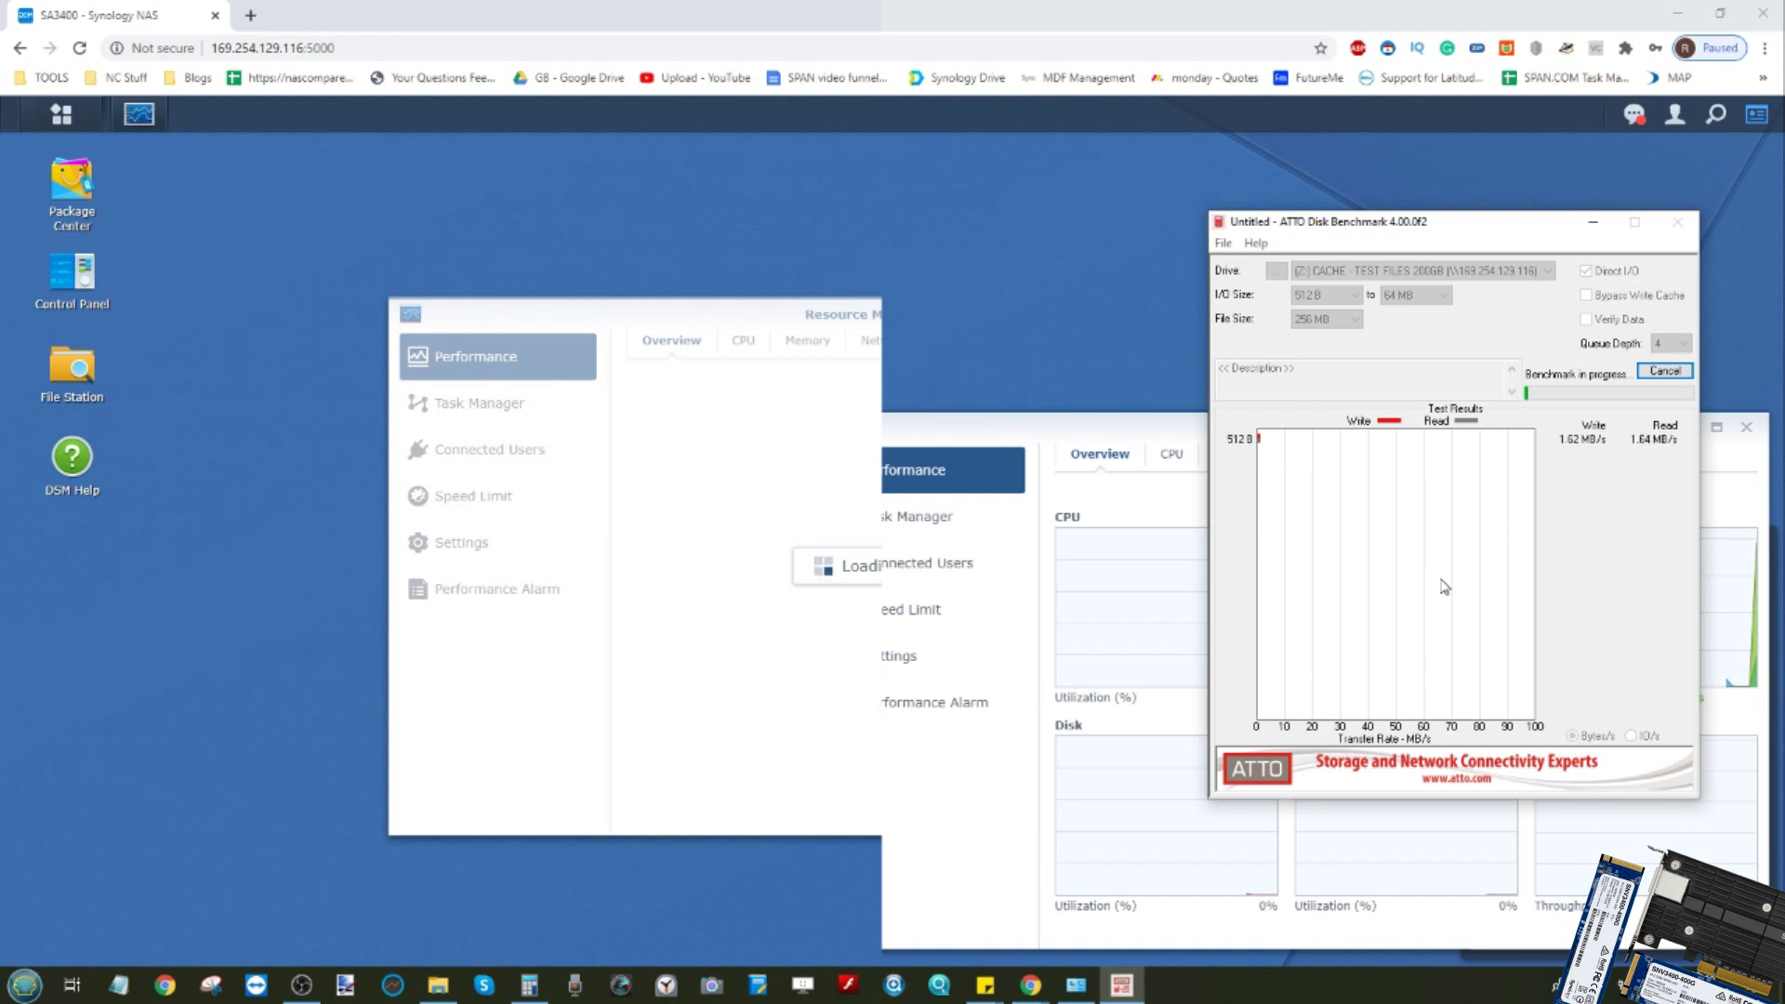
{"action": "left_click_drag", "start_coordinate": [1008, 306], "coordinate": [607, 409]}
{"action": "mouse_move", "coordinate": [1623, 985]}
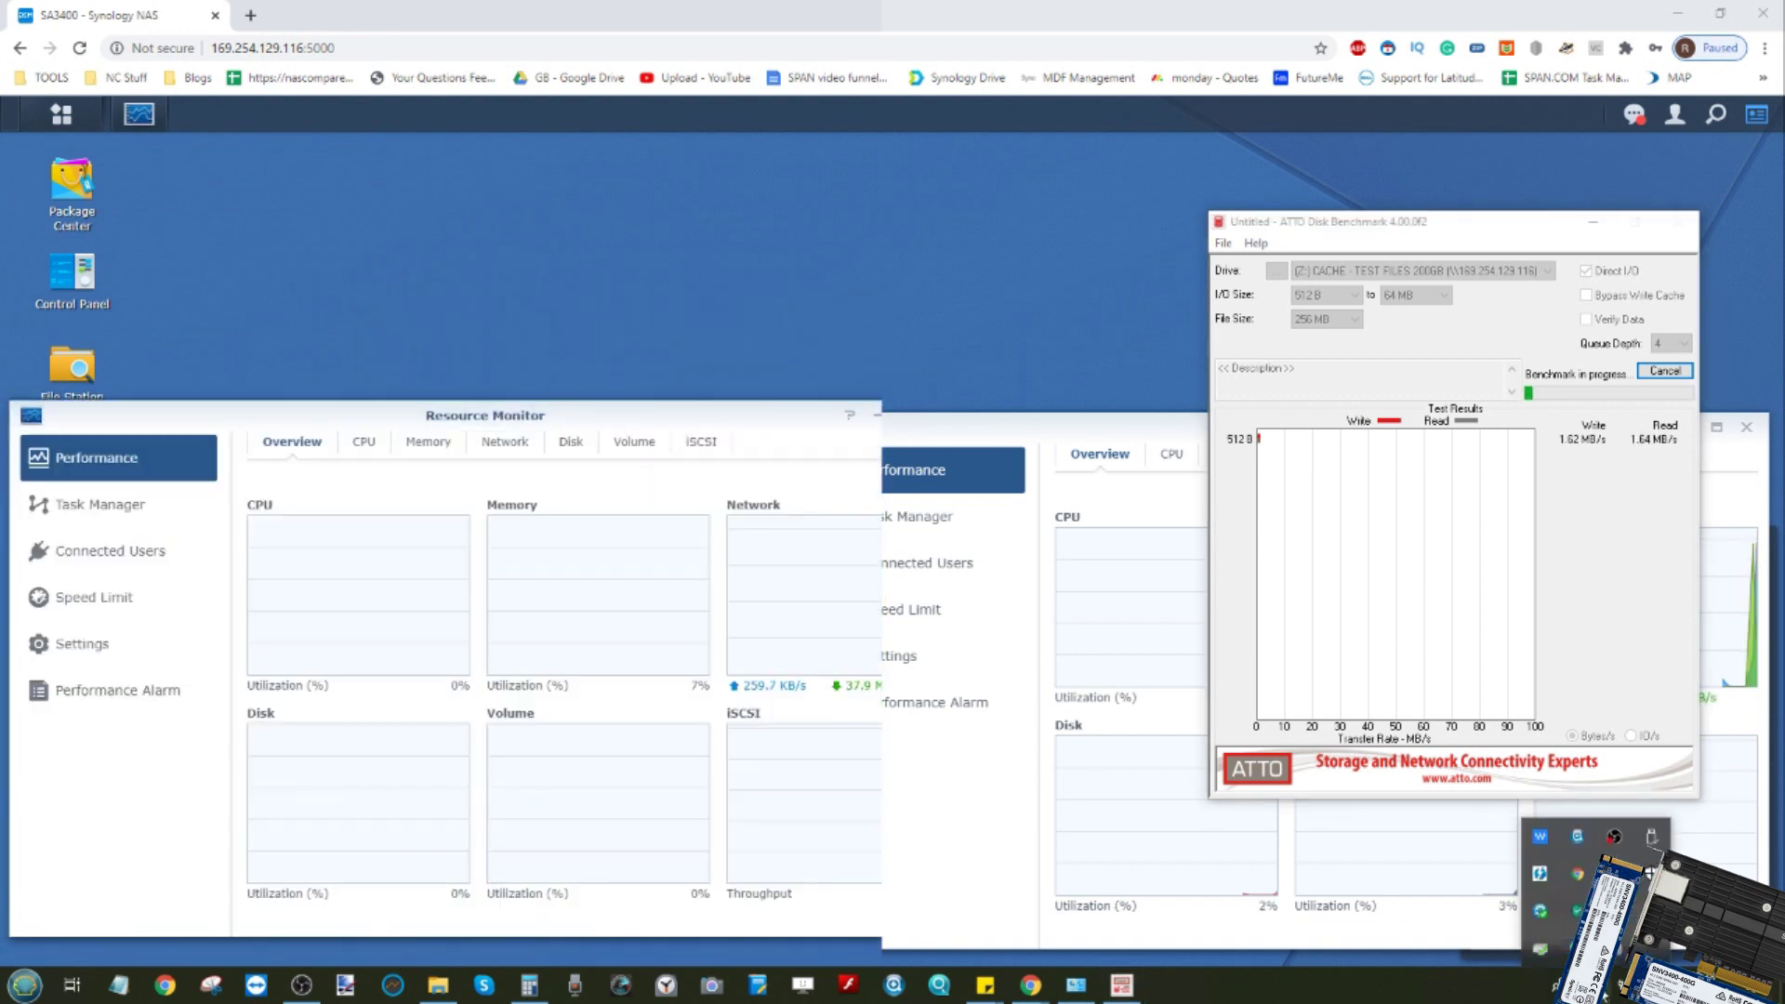
{"action": "left_click", "coordinate": [1595, 888]}
{"action": "left_click_drag", "start_coordinate": [782, 407], "coordinate": [597, 414]}
{"action": "key", "text": "alt+Tab"}
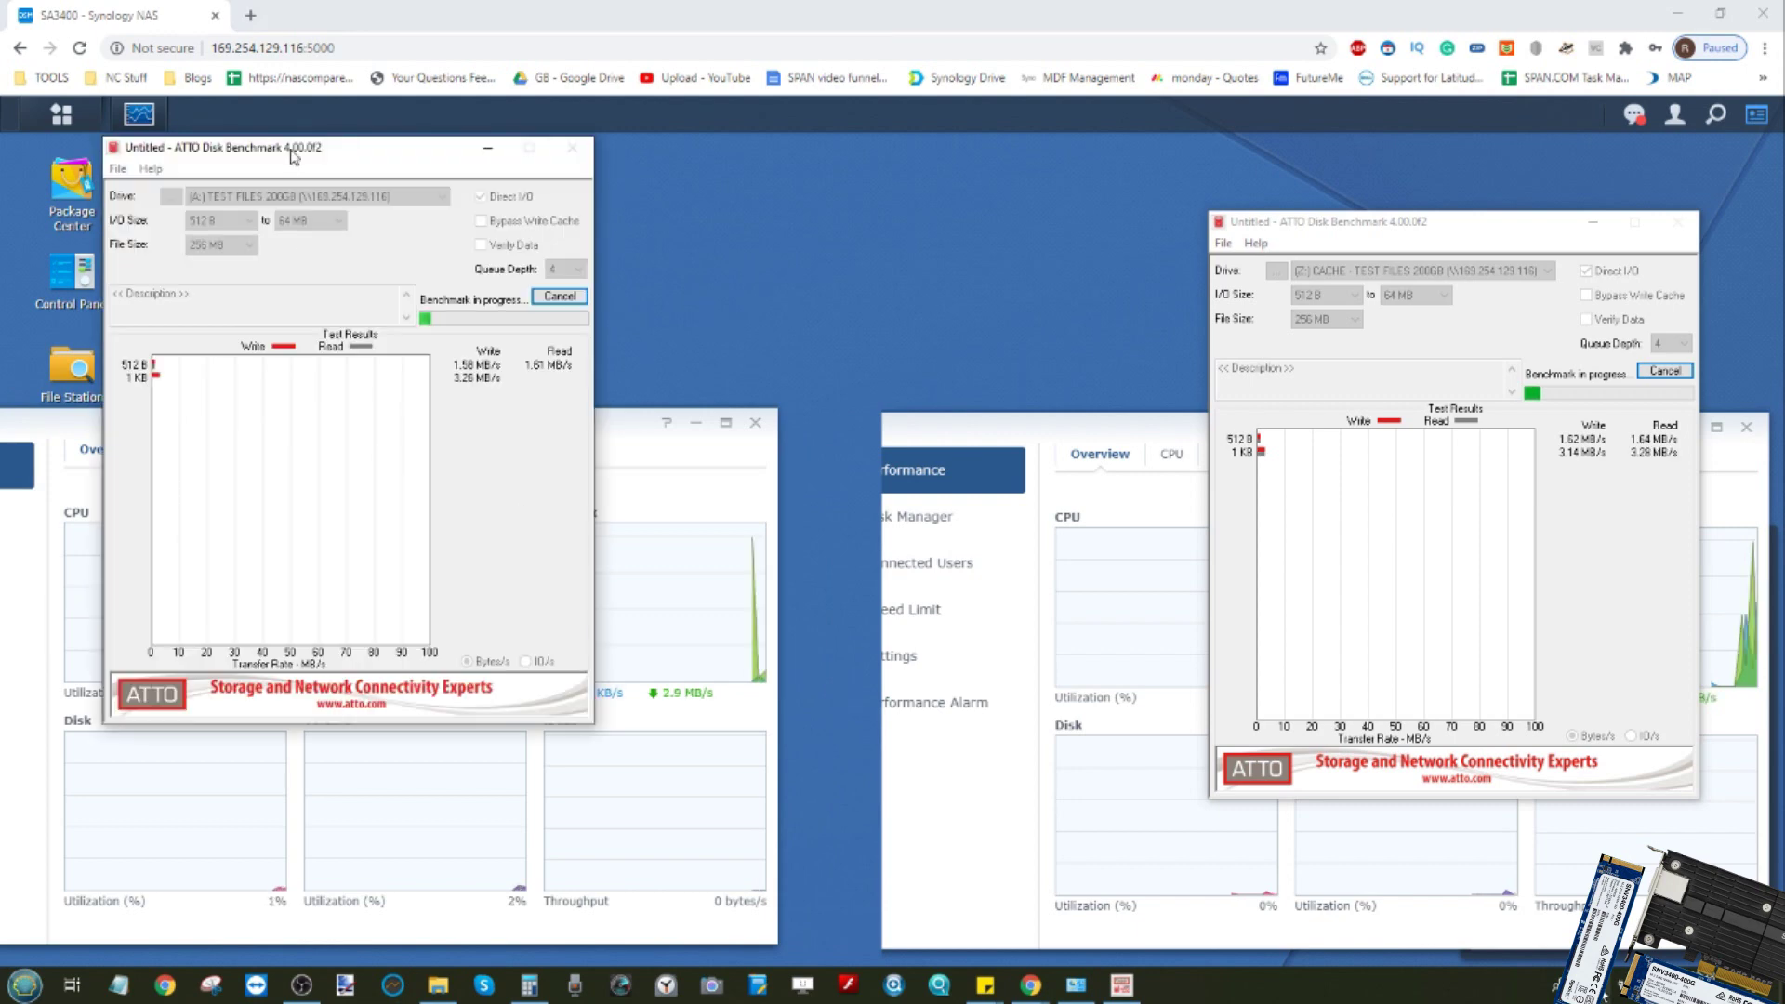
{"action": "left_click_drag", "start_coordinate": [279, 154], "coordinate": [313, 253]}
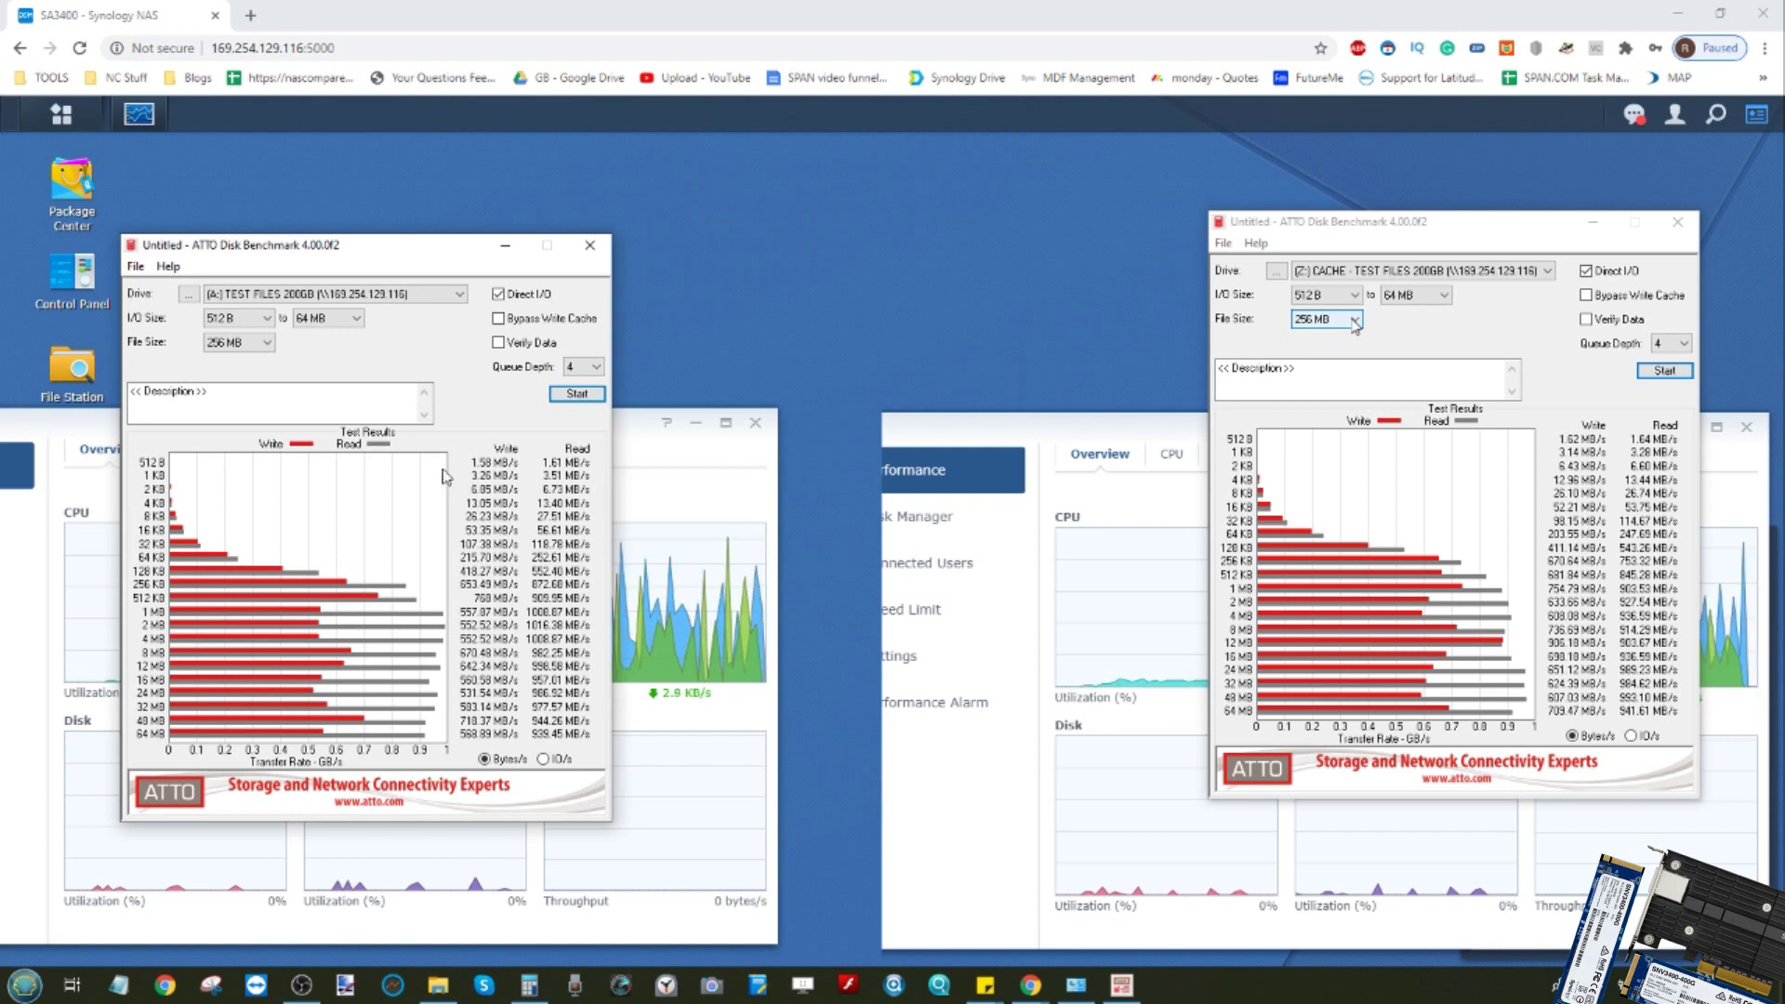
Step: View both 256 MB results in IO/s and set the cached drive's file size to 1 GB
{"action": "left_click", "coordinate": [1631, 736]}
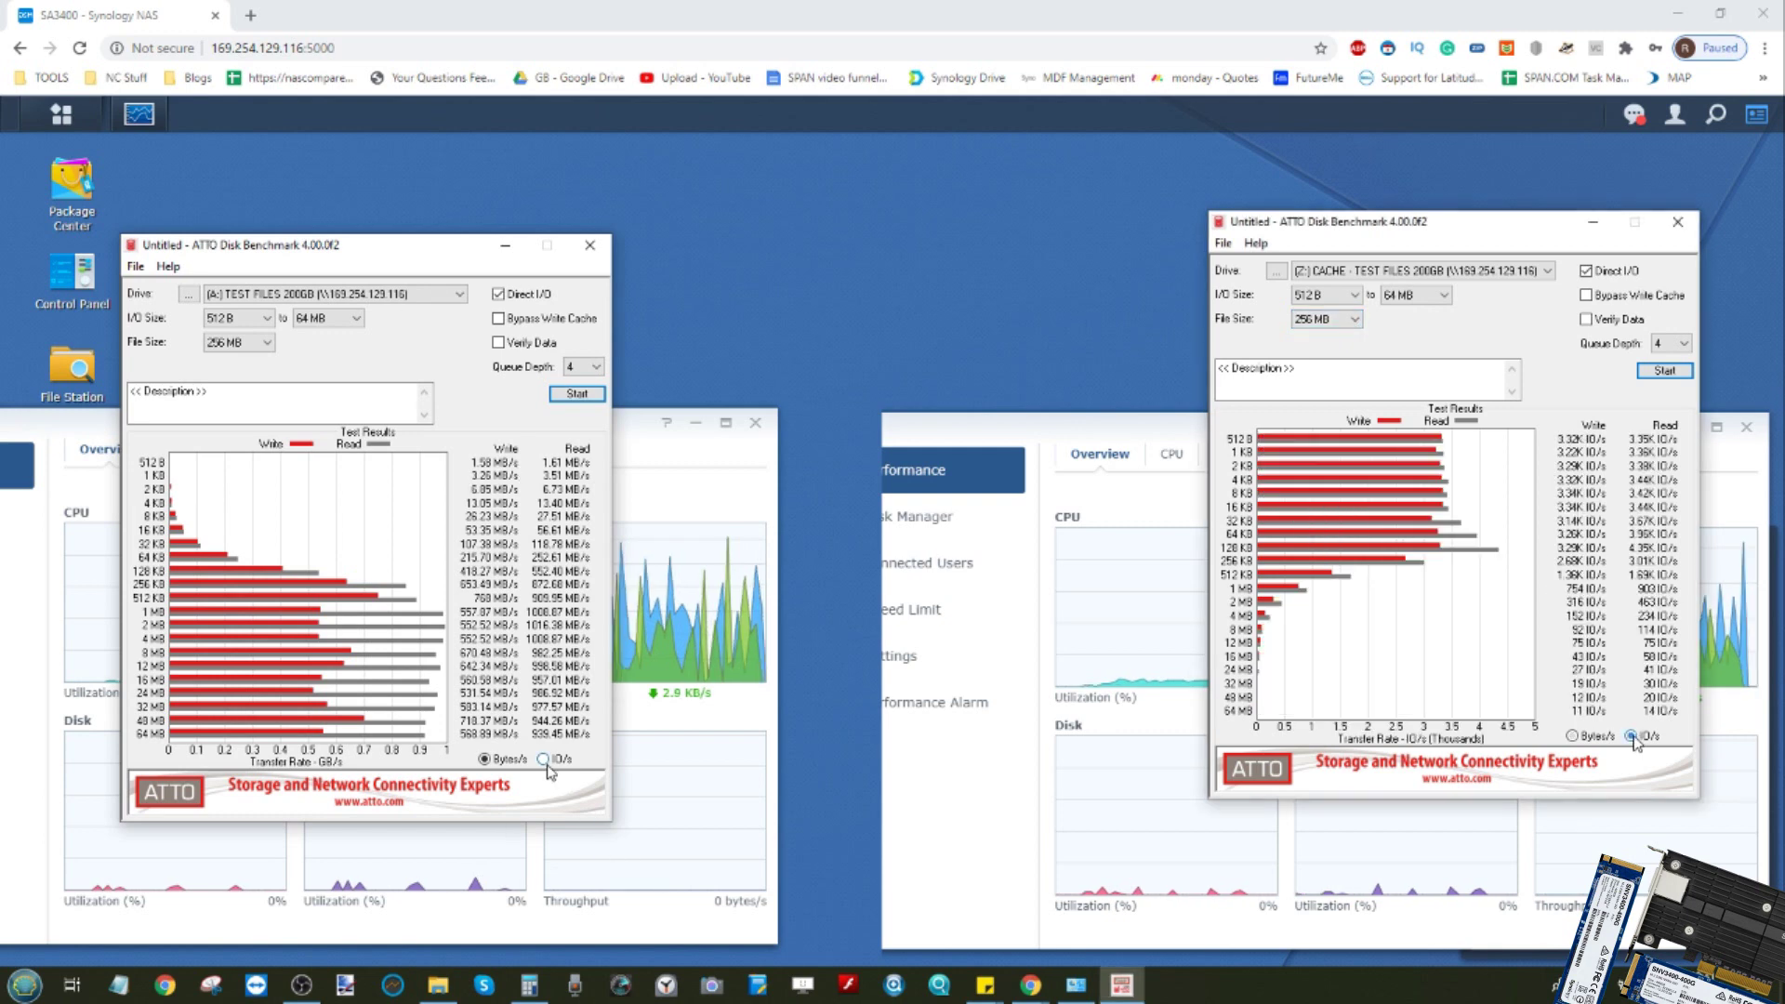
{"action": "left_click", "coordinate": [545, 759]}
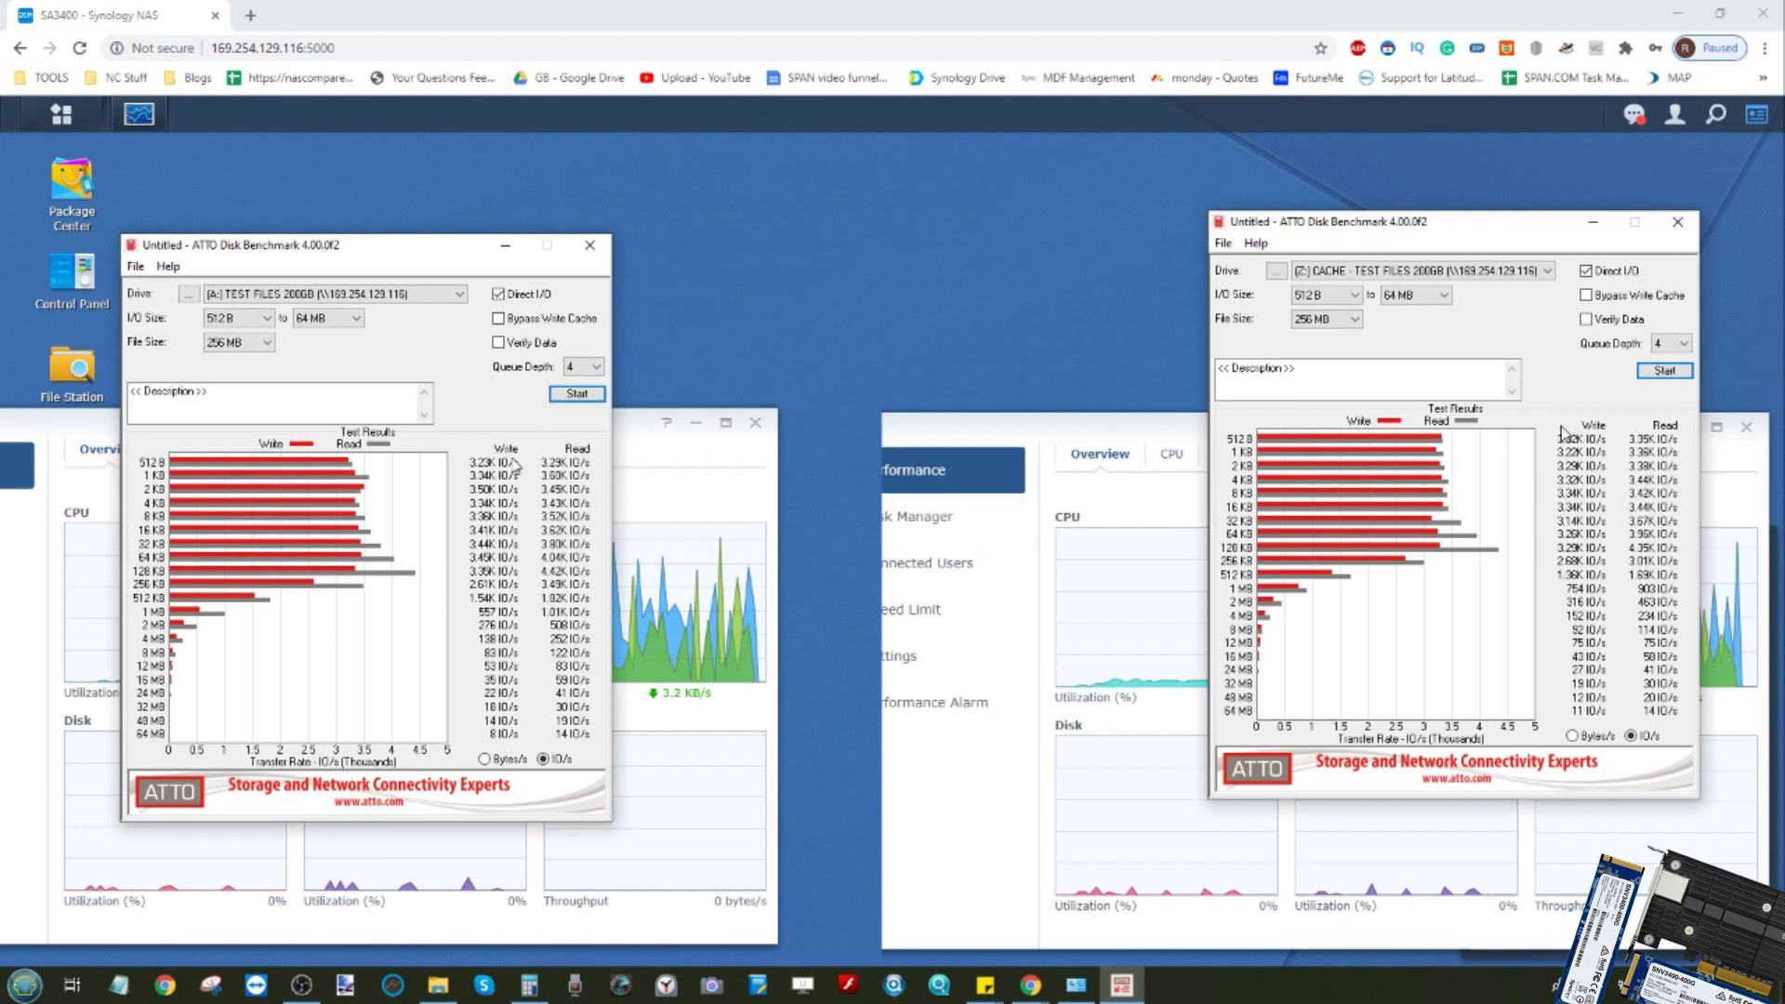
{"action": "left_click", "coordinate": [1353, 319]}
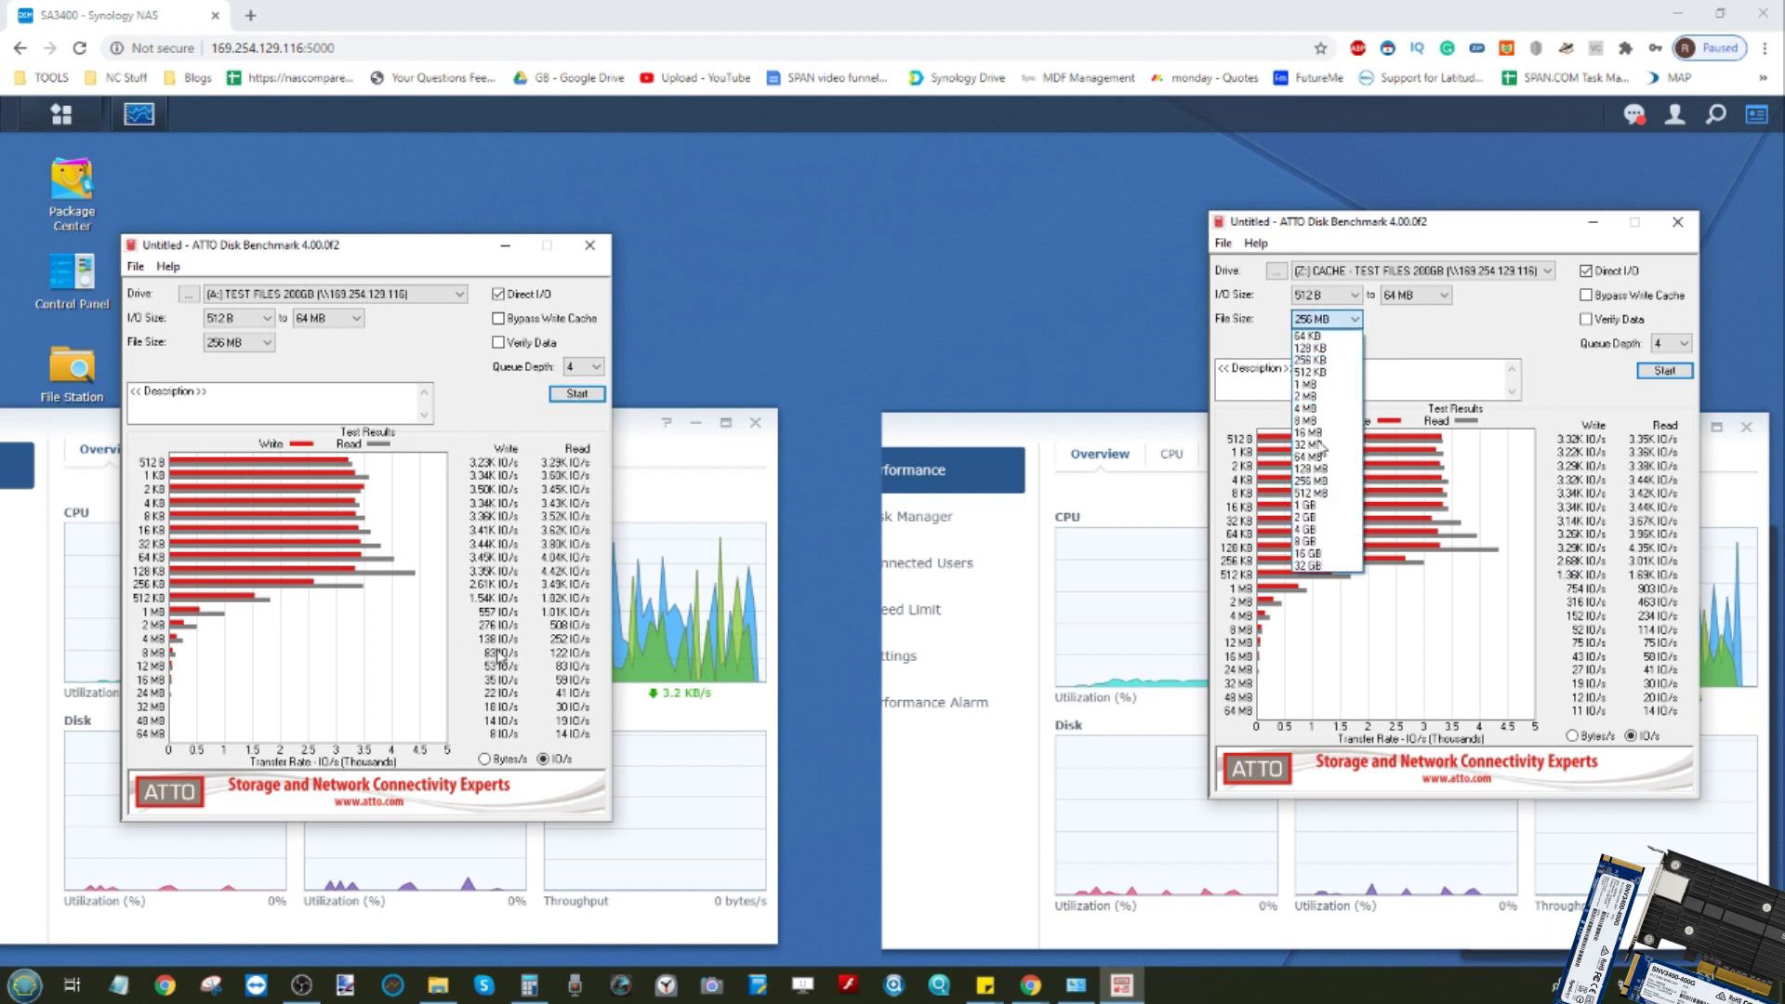
{"action": "left_click", "coordinate": [1314, 507]}
Step: Switch both windows back to MB/s
{"action": "left_click", "coordinate": [485, 760]}
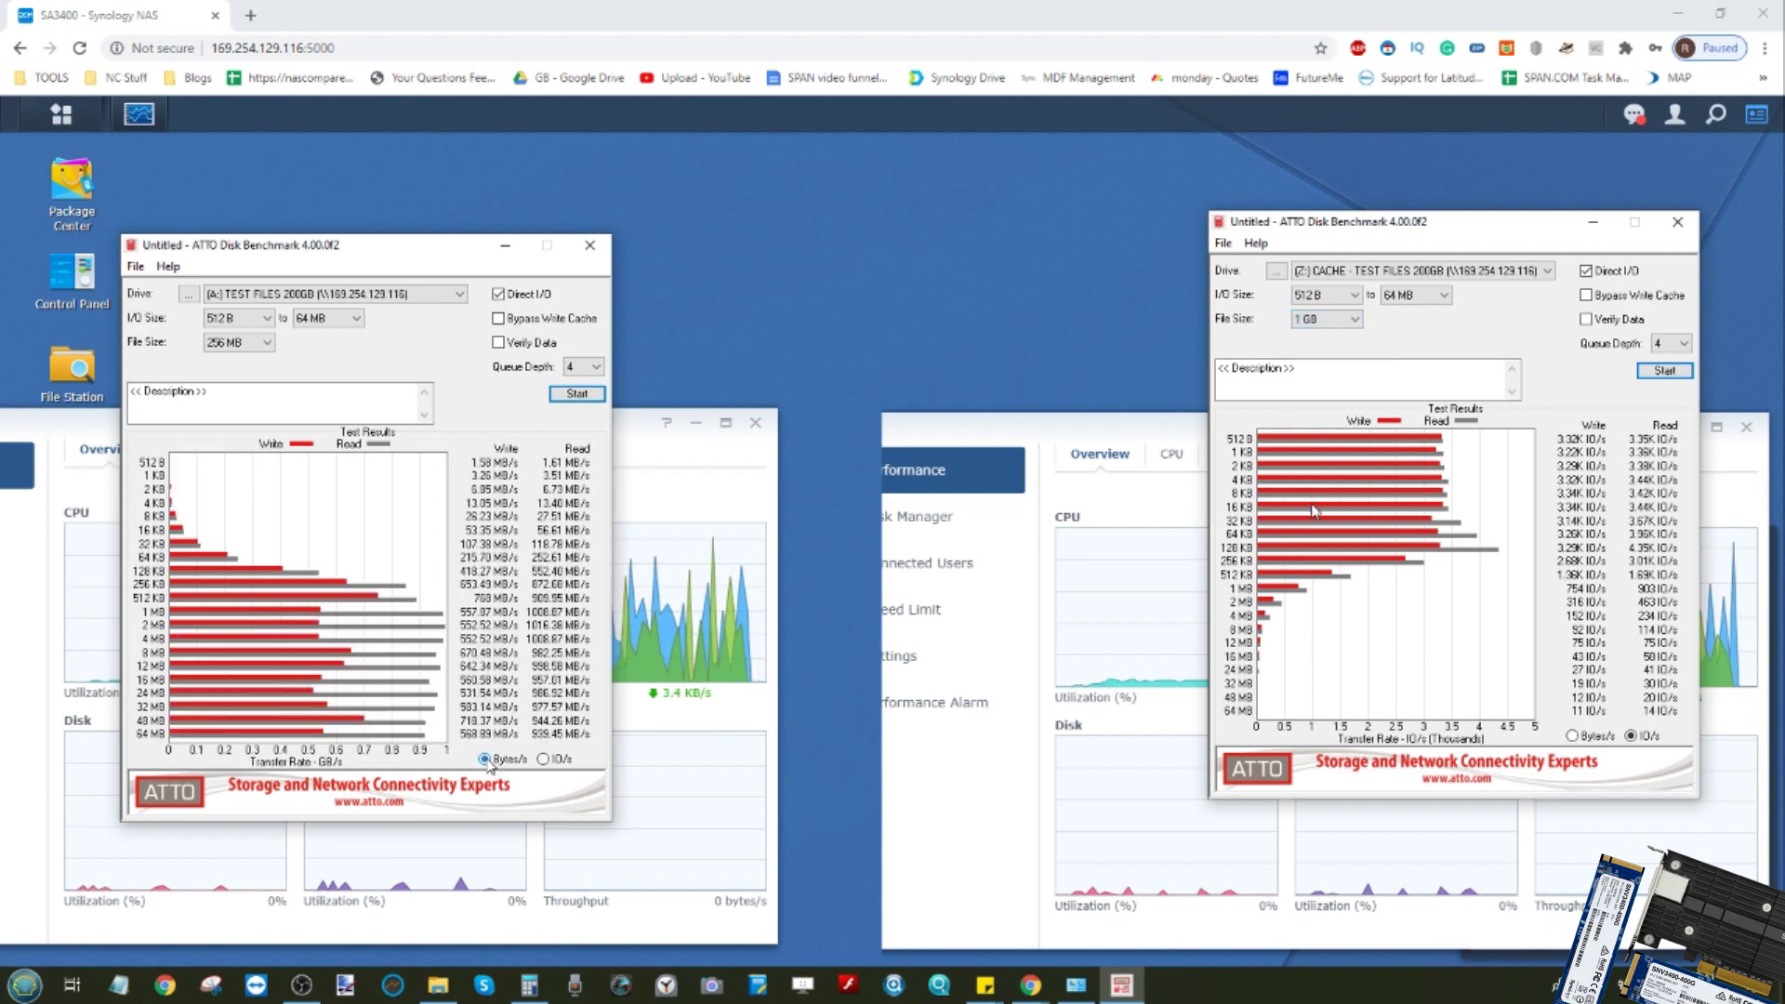
{"action": "left_click", "coordinate": [1571, 735]}
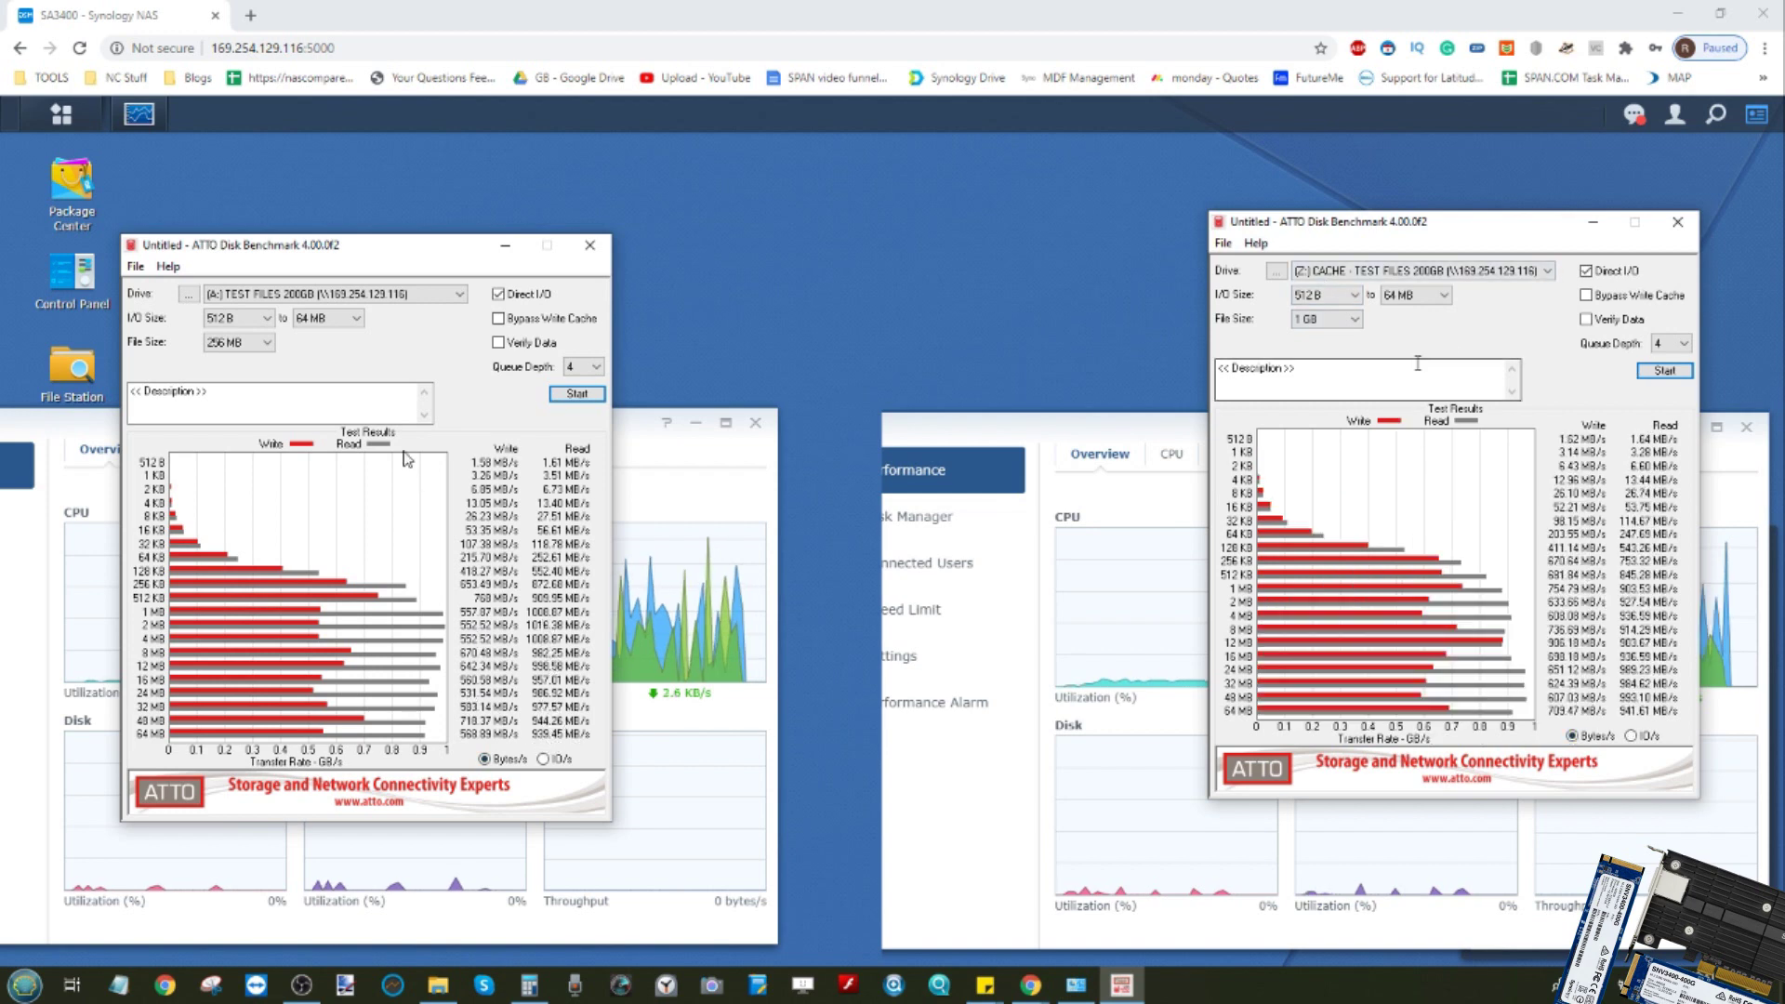
{"action": "left_click", "coordinate": [256, 342]}
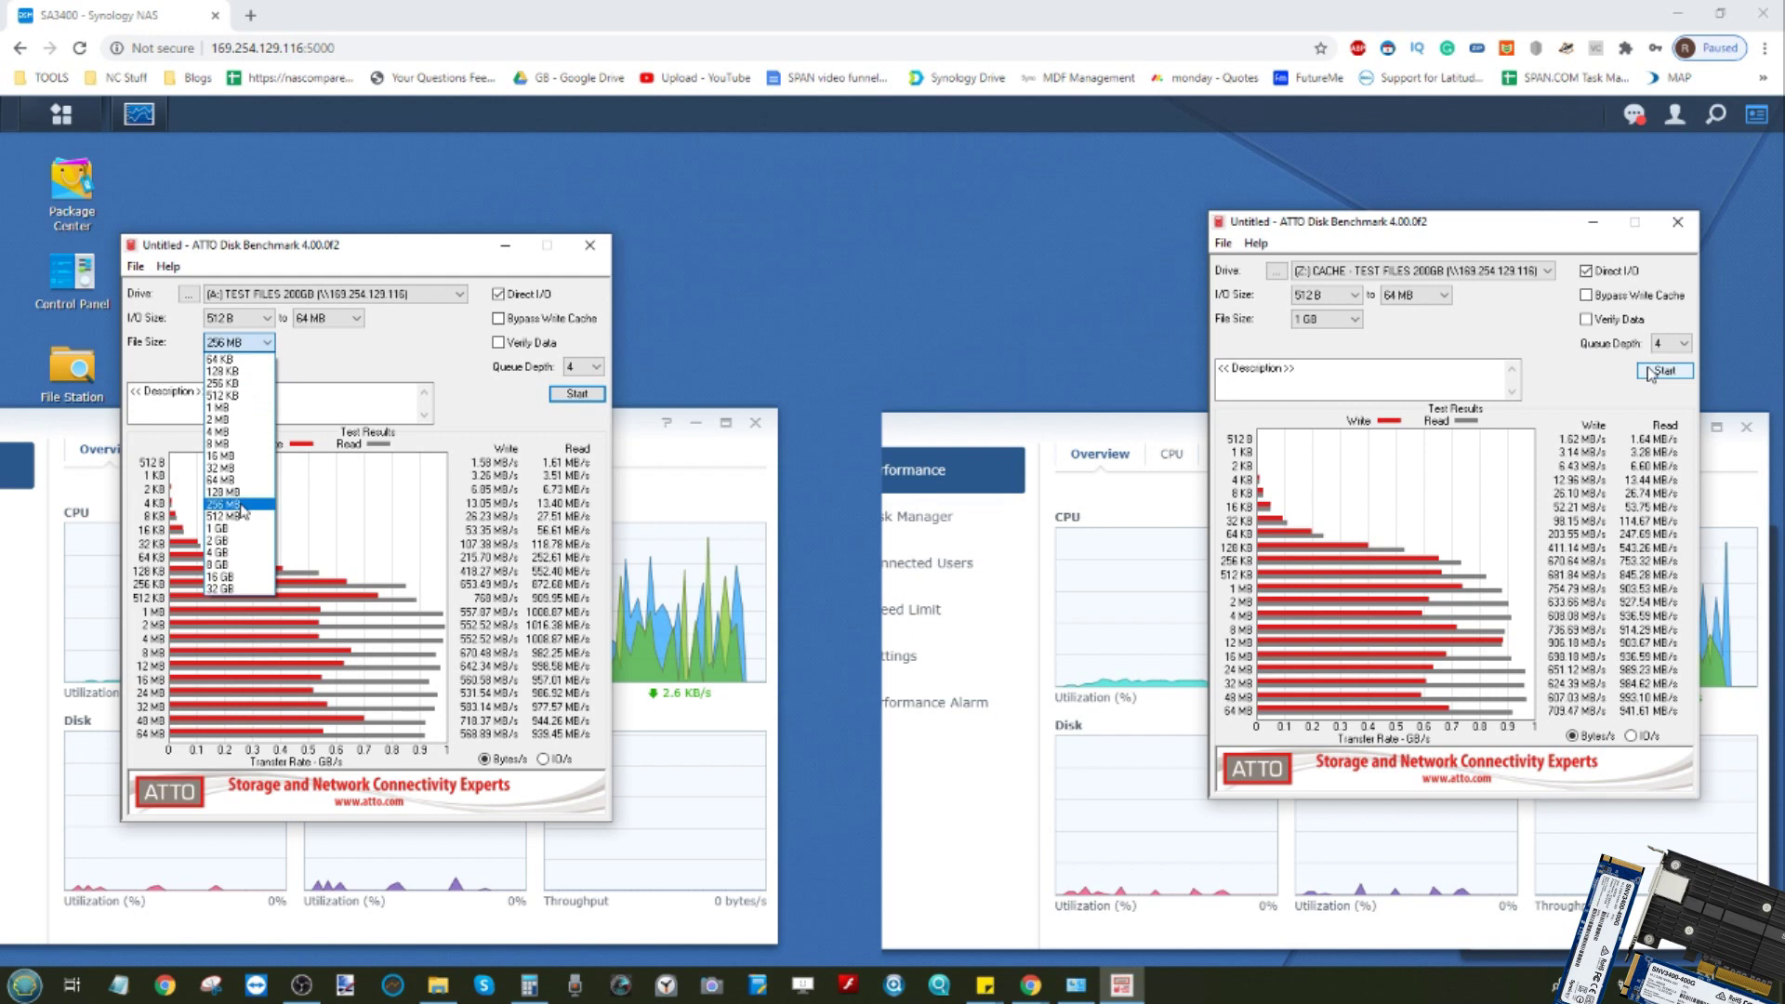
Step: Set the non-cached drive to 1 GB and start the 1 GB runs on both drives
{"action": "left_click", "coordinate": [1650, 372]}
{"action": "left_click", "coordinate": [232, 528]}
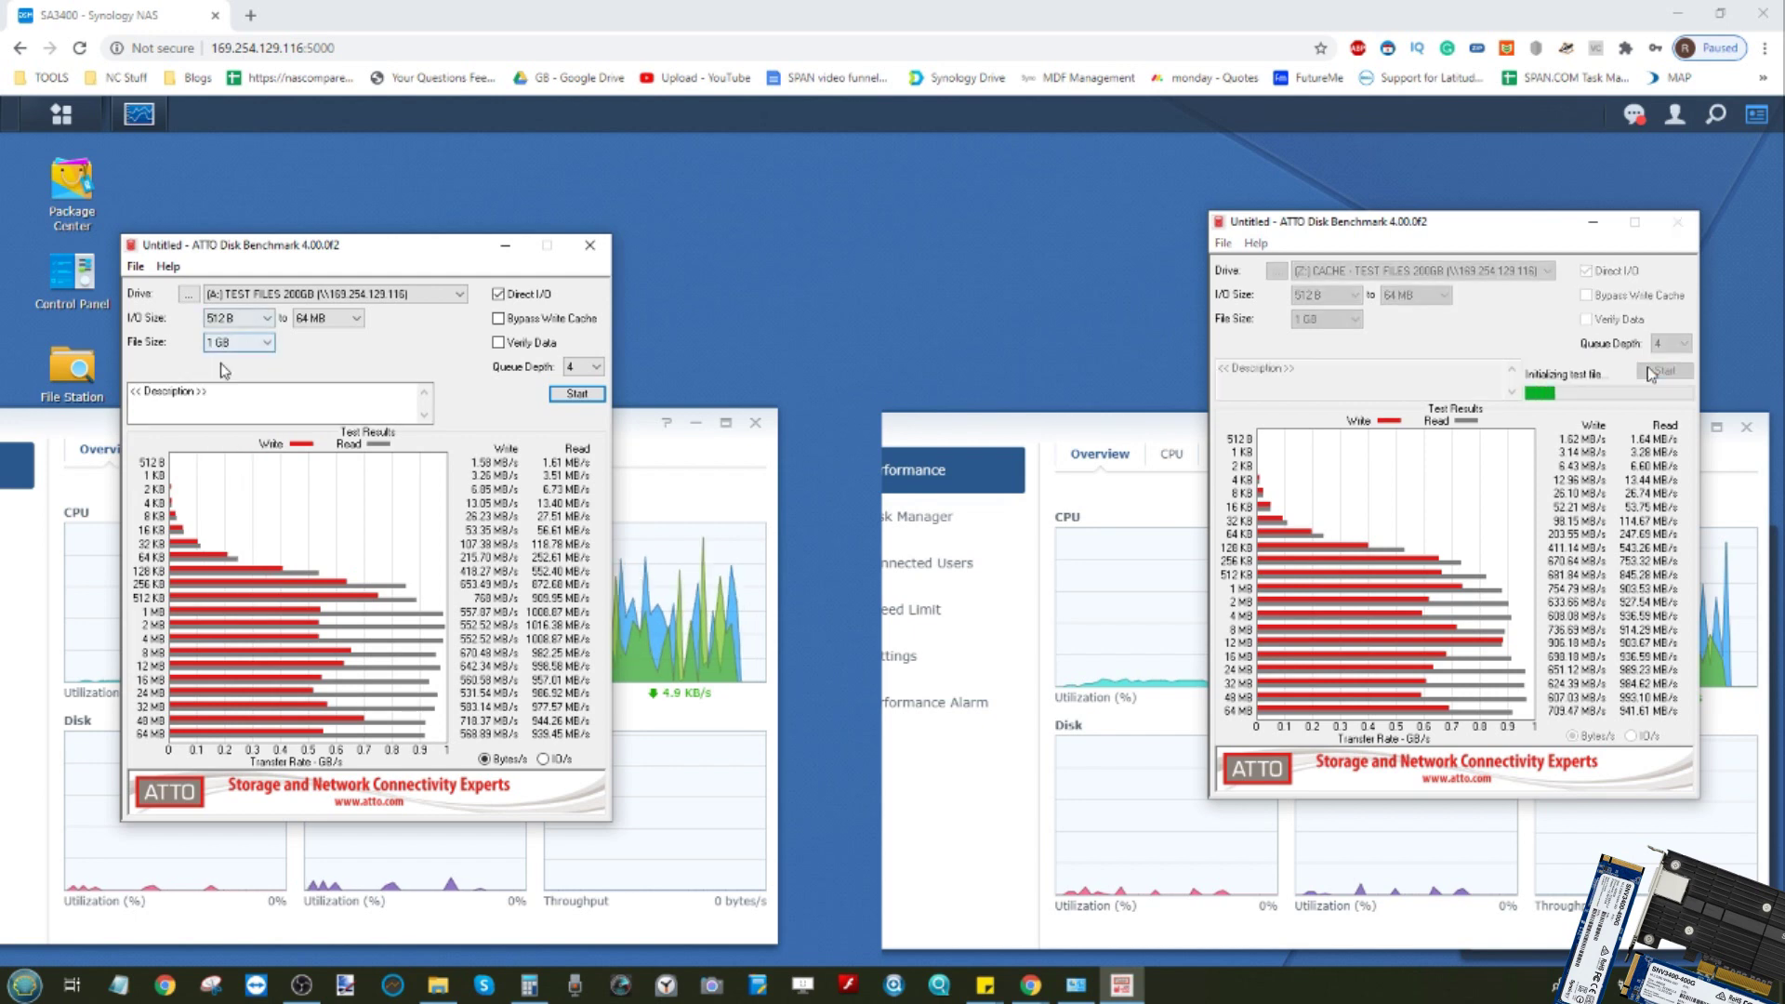
{"action": "left_click", "coordinate": [557, 394]}
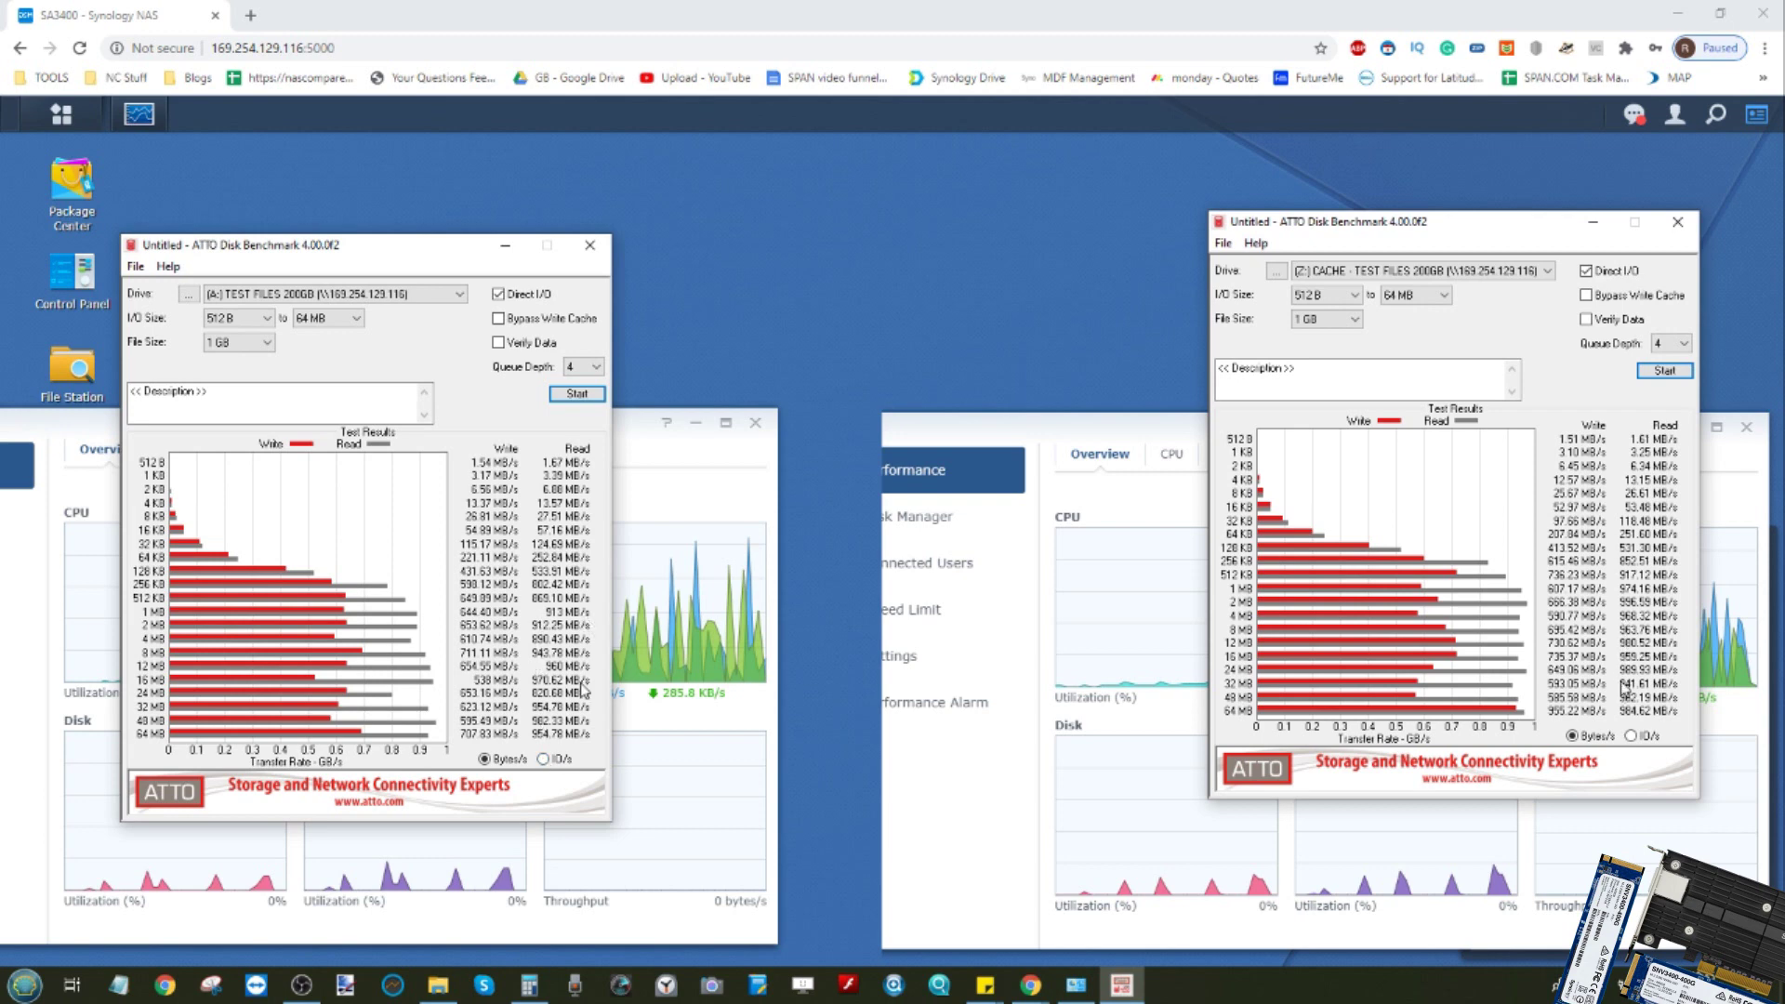
Step: Show the non-cached and cached 1 GB results in IO/s, about 3.1–3.4K at 512 B
{"action": "left_click", "coordinate": [544, 759]}
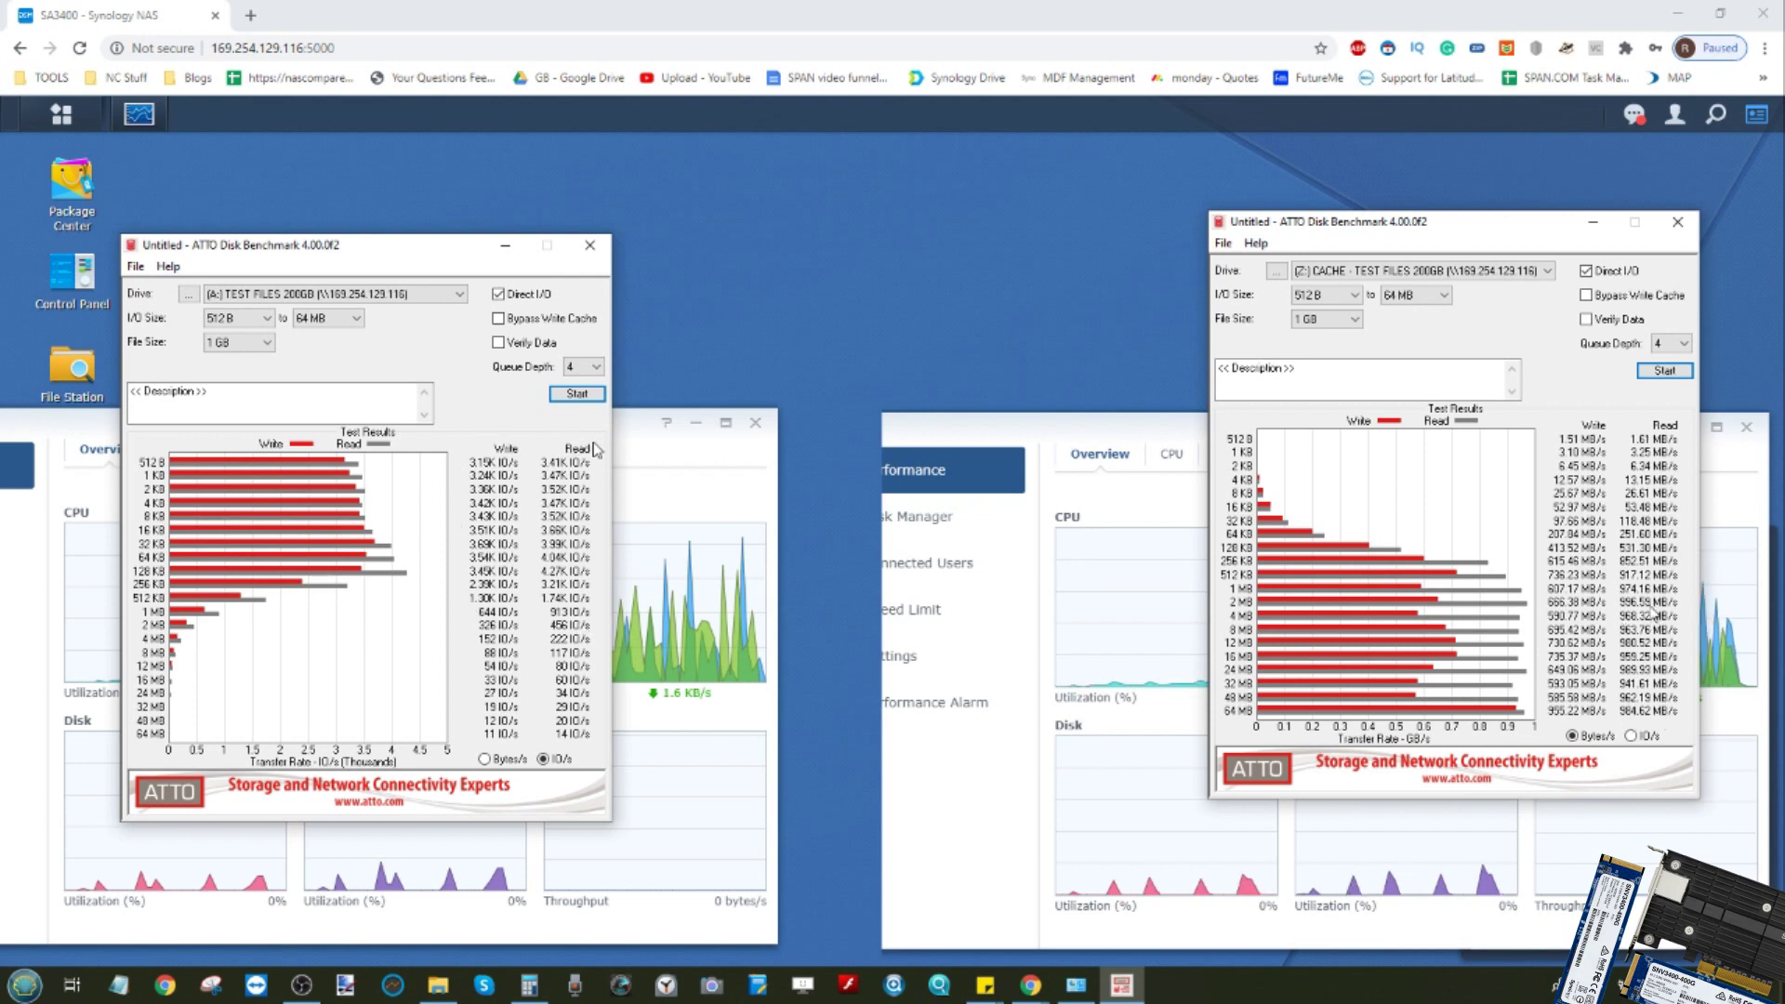
{"action": "left_click", "coordinate": [1629, 736]}
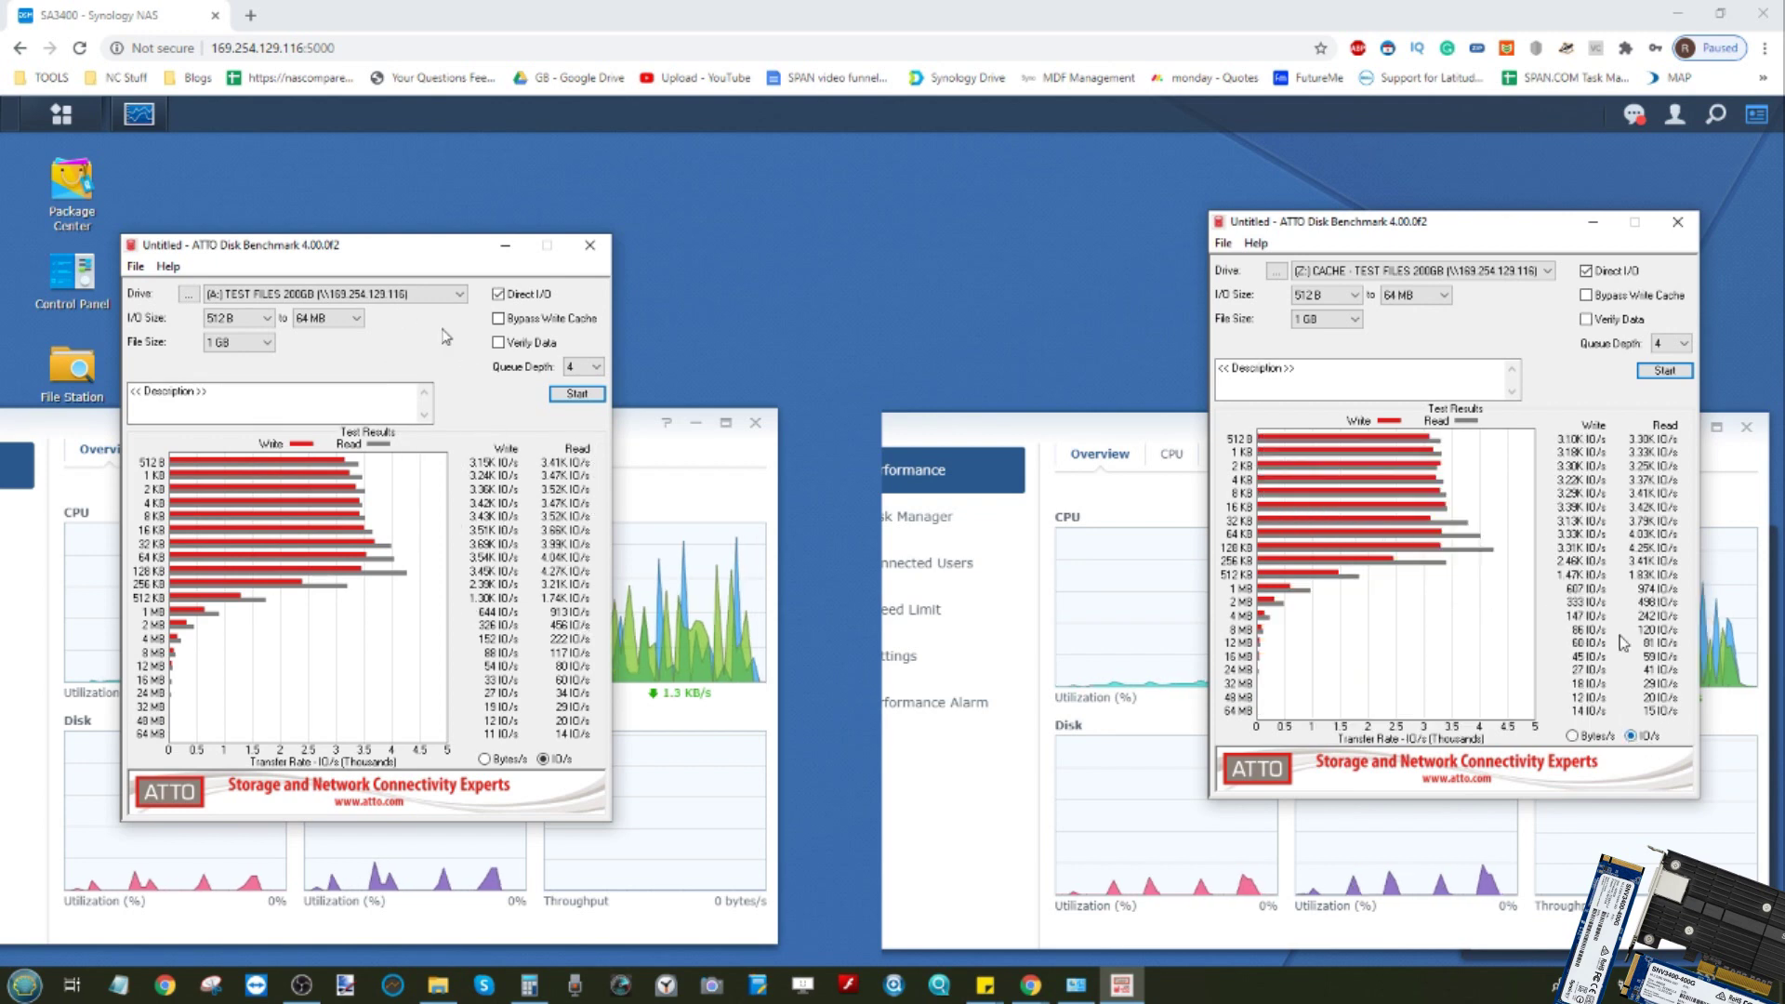
Step: Start a 16 GB benchmark on the non-cached drive with both windows in MB/s, dismissing the expired-session notice
{"action": "left_click", "coordinate": [257, 343]}
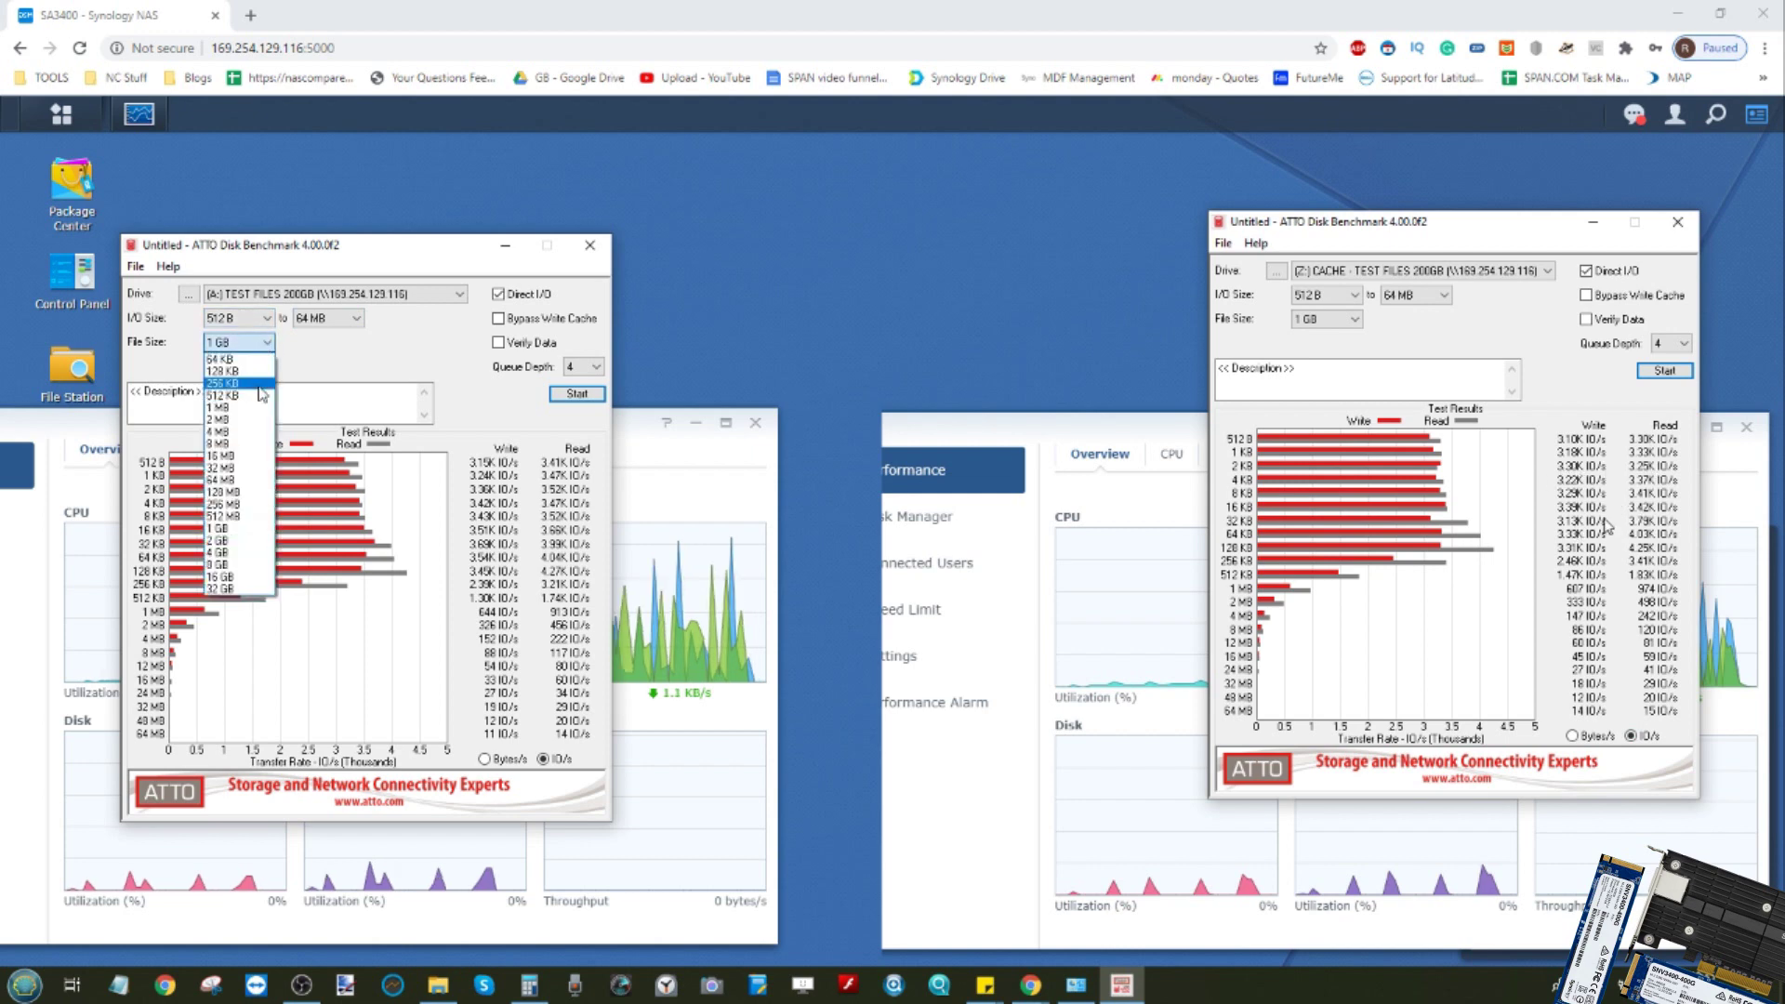
{"action": "left_click", "coordinate": [231, 578]}
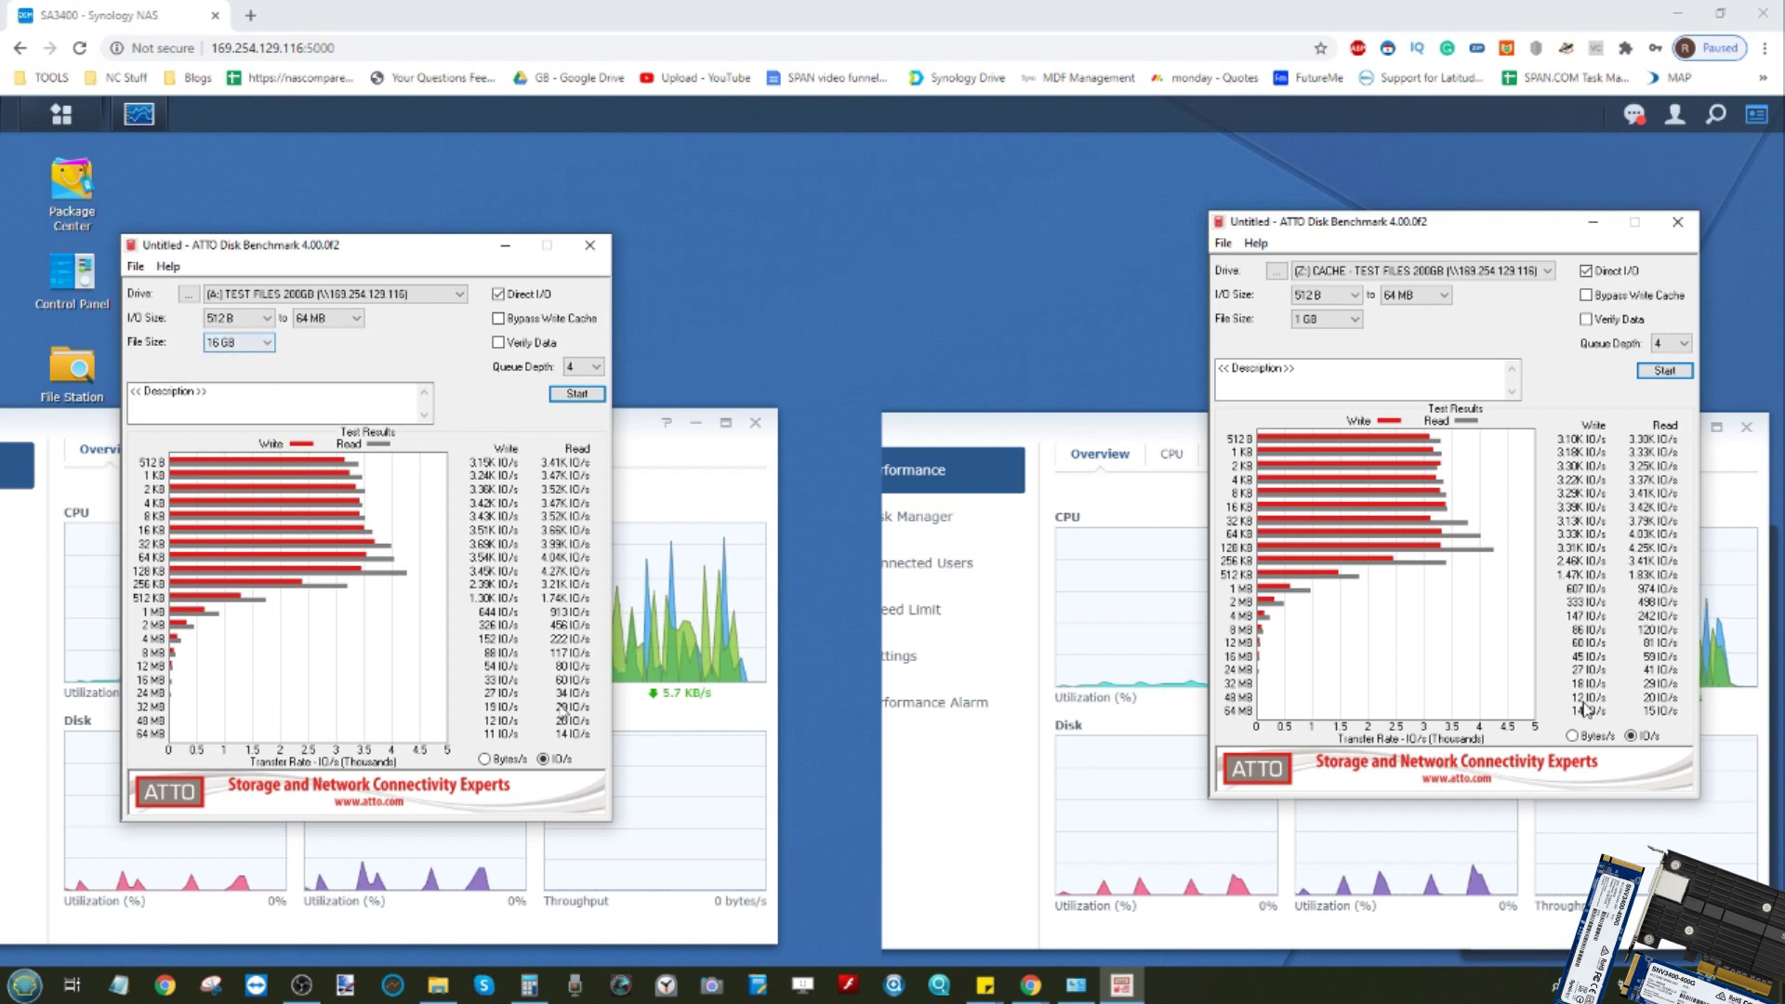
{"action": "left_click", "coordinate": [1572, 736]}
{"action": "left_click", "coordinate": [484, 758]}
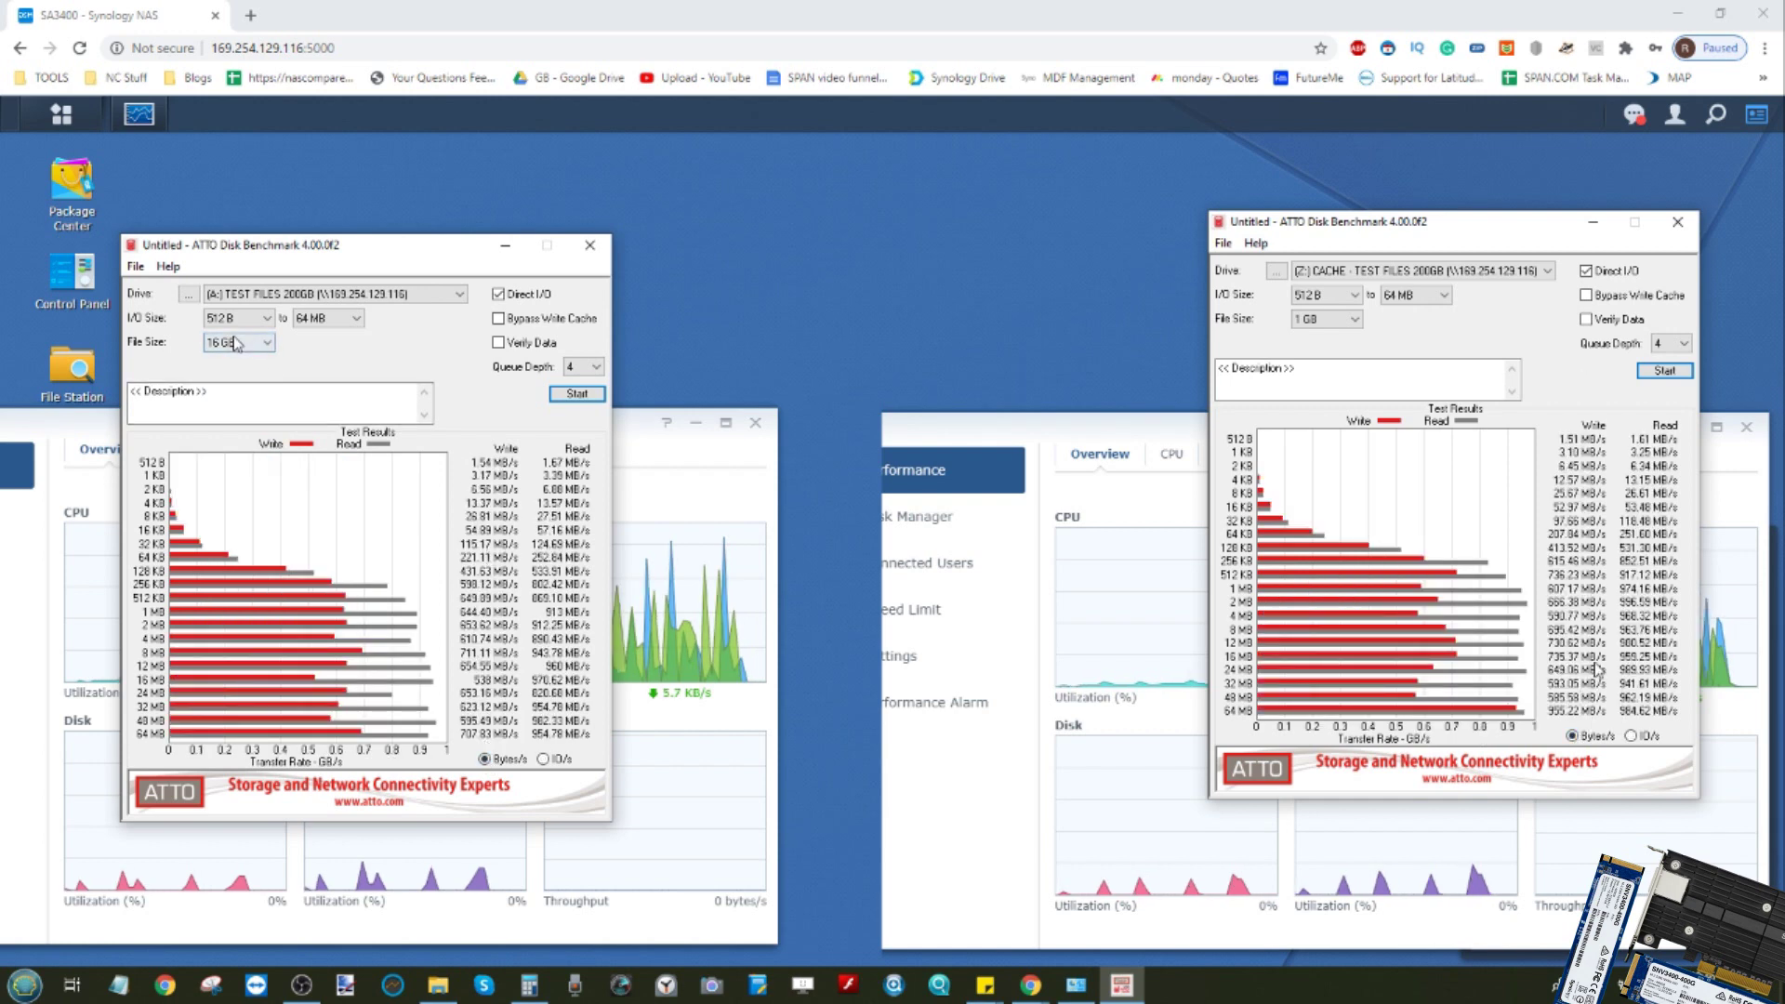
{"action": "left_click", "coordinate": [569, 393]}
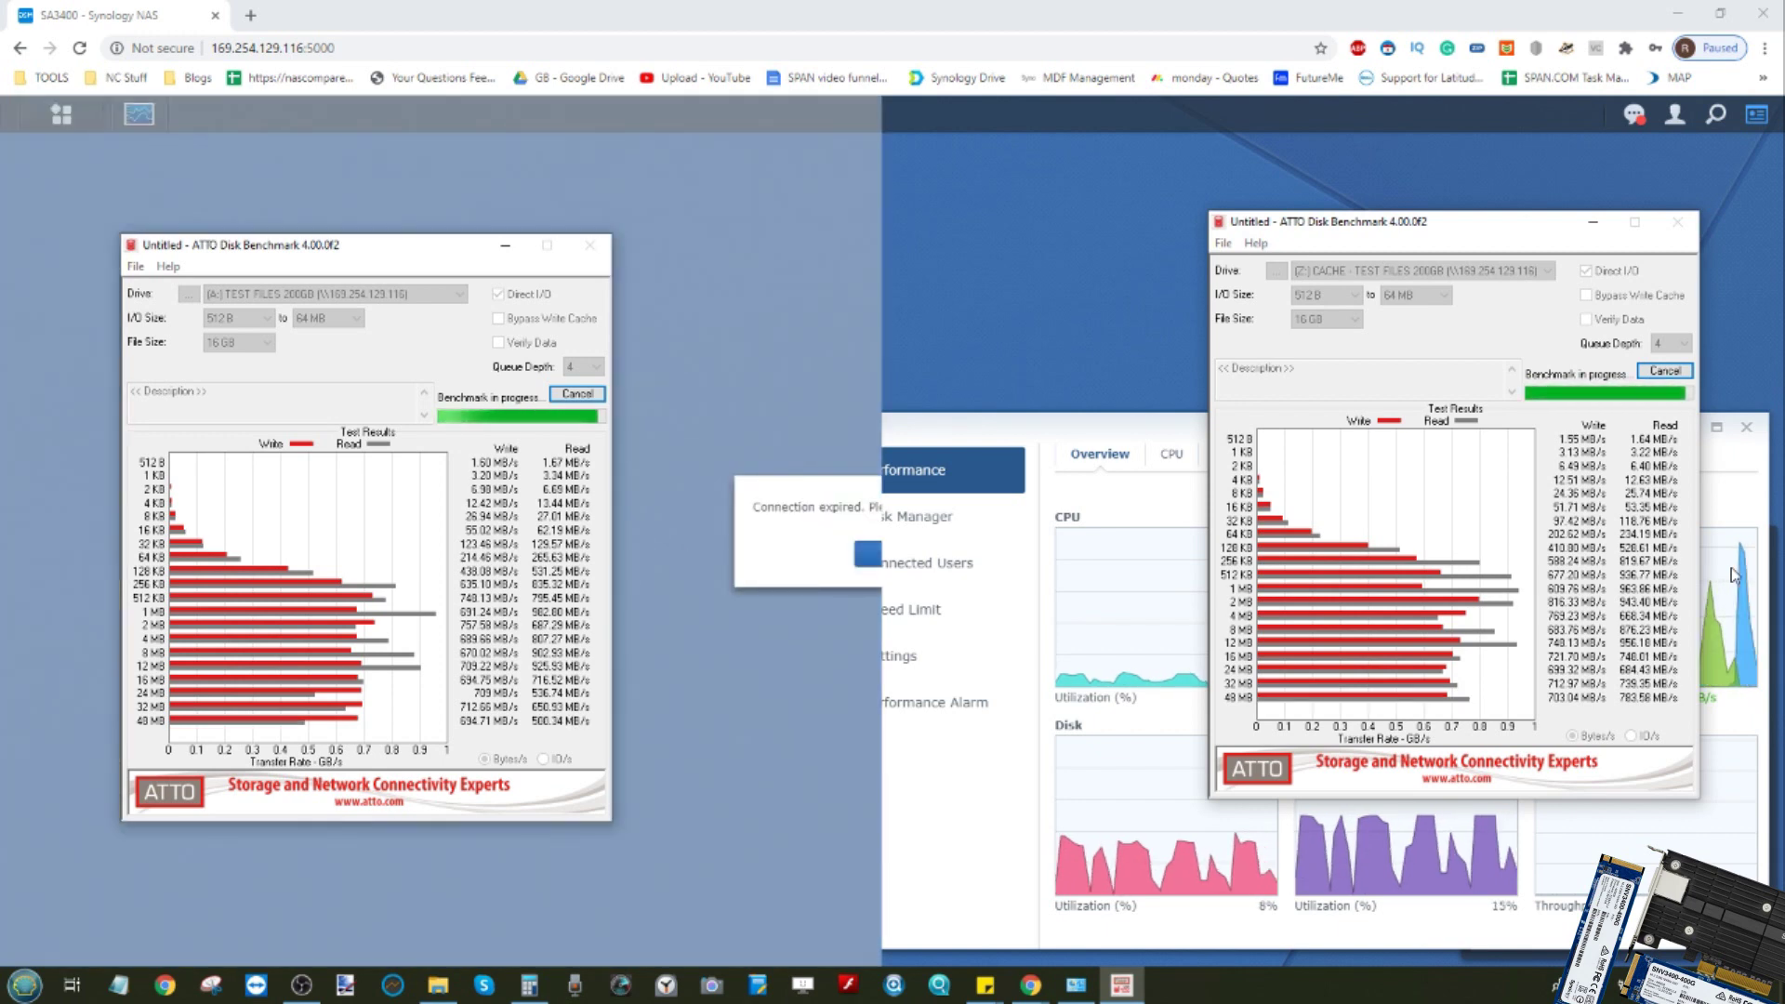
{"action": "key", "text": "Return"}
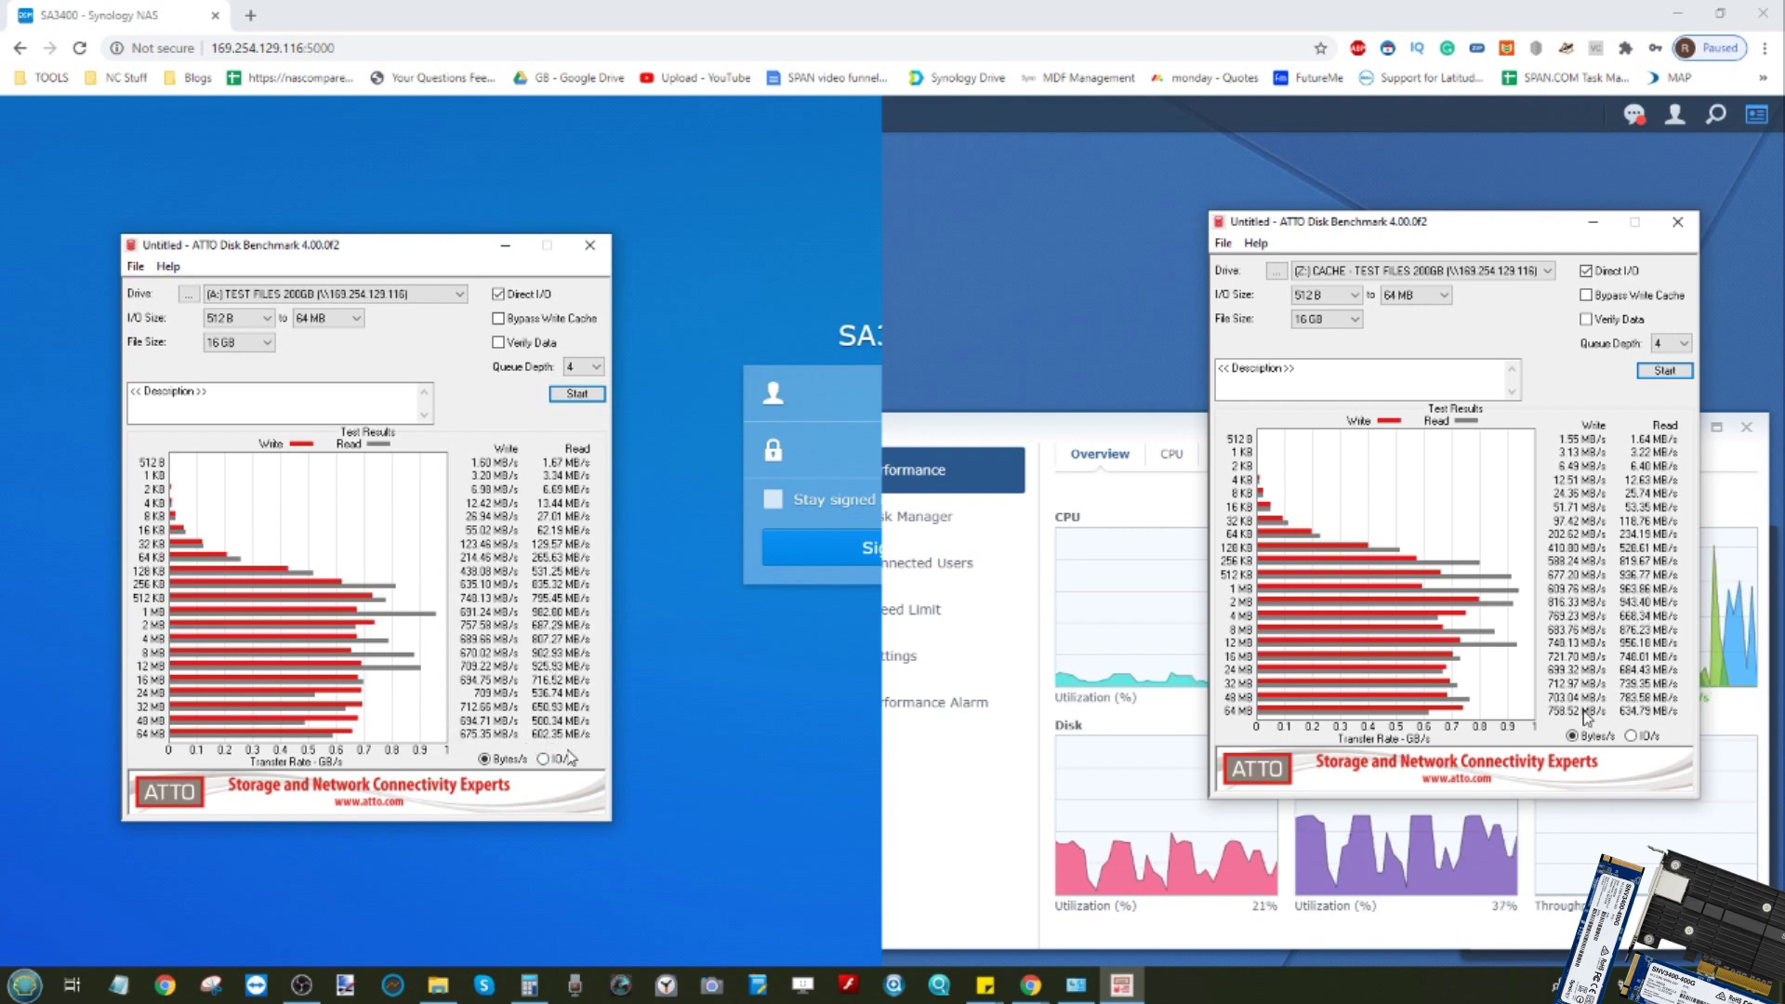
Step: Switch the cached Z: drive's 16 GB results to IO/s
{"action": "left_click", "coordinate": [1631, 736]}
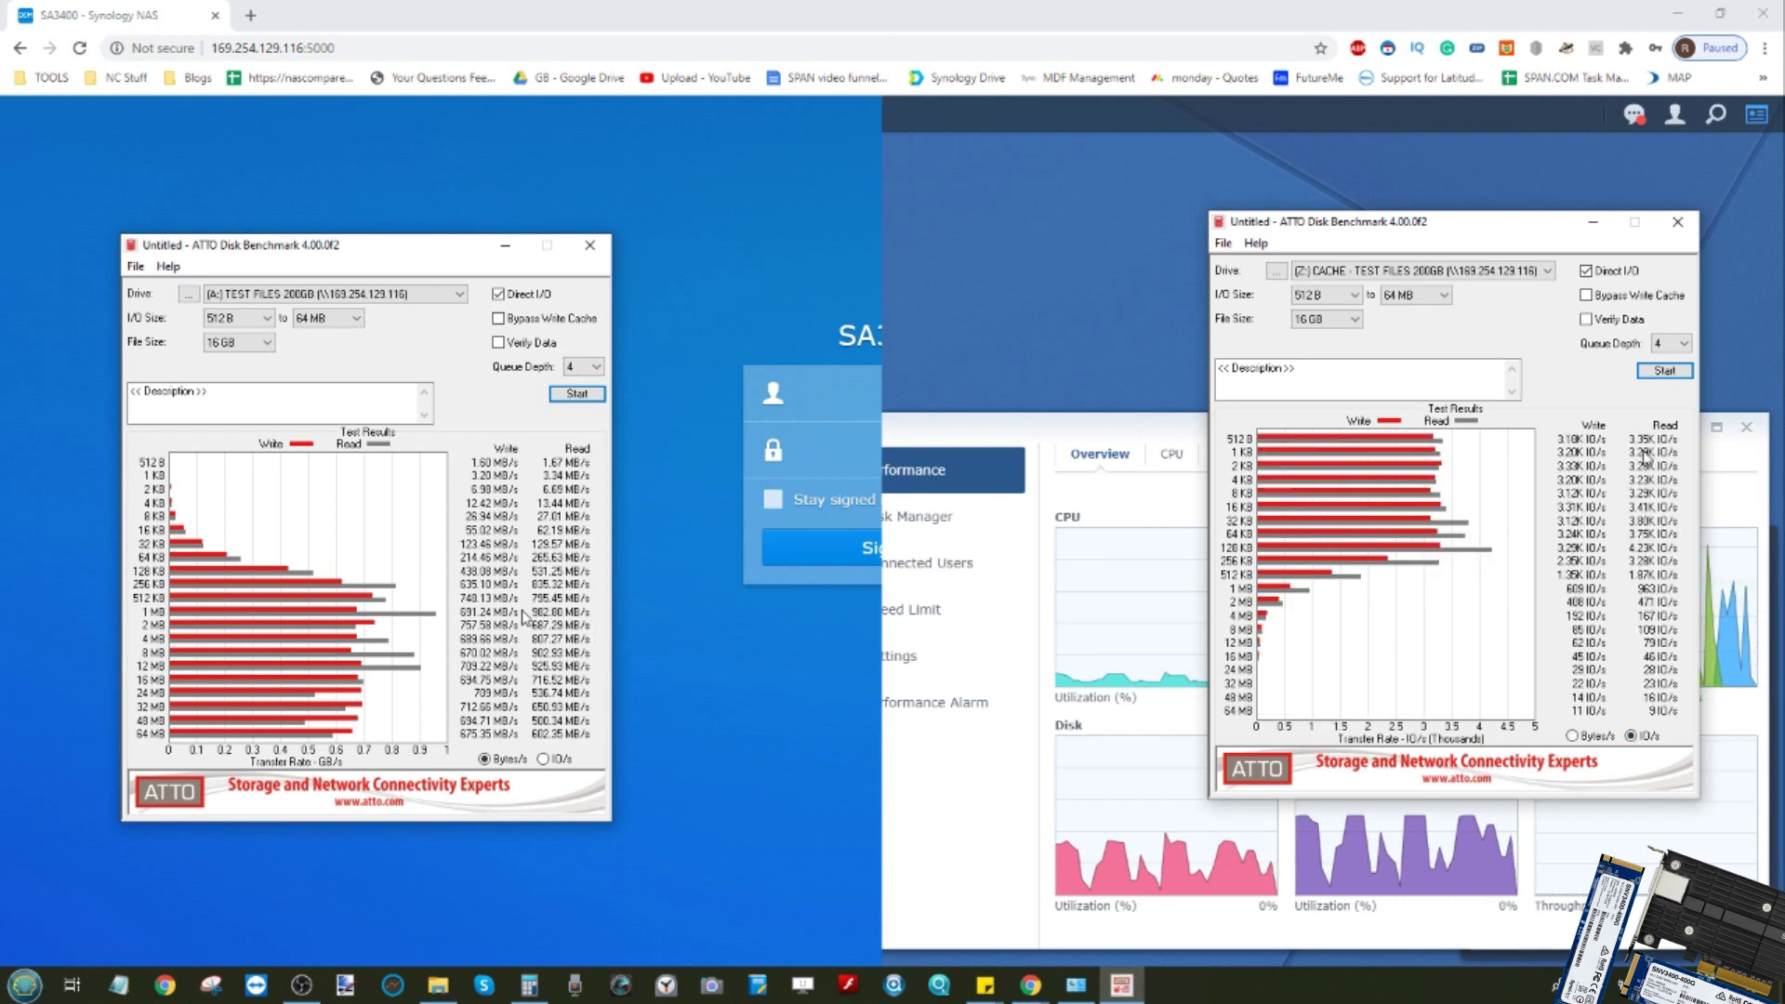
Step: View the non-cached results in IO/s, return cached results to MB/s, keep 16 GB, then close the non-cached window
{"action": "left_click", "coordinate": [544, 758]}
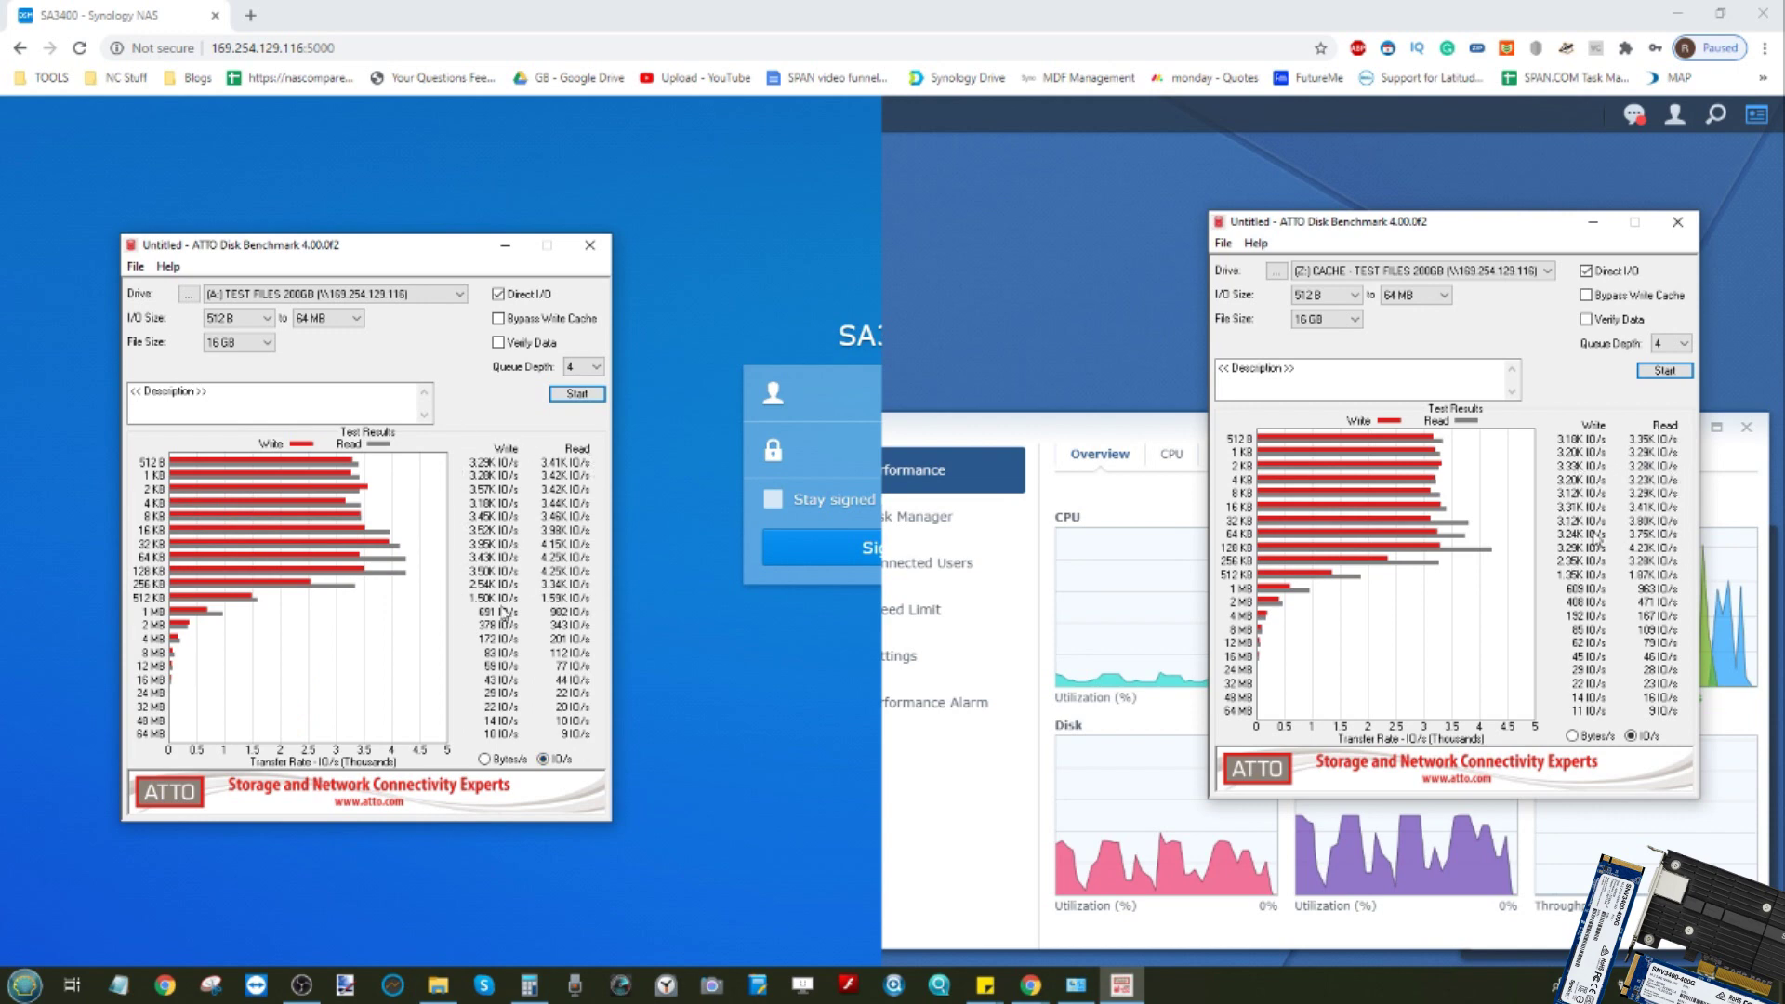
{"action": "left_click", "coordinate": [1571, 735]}
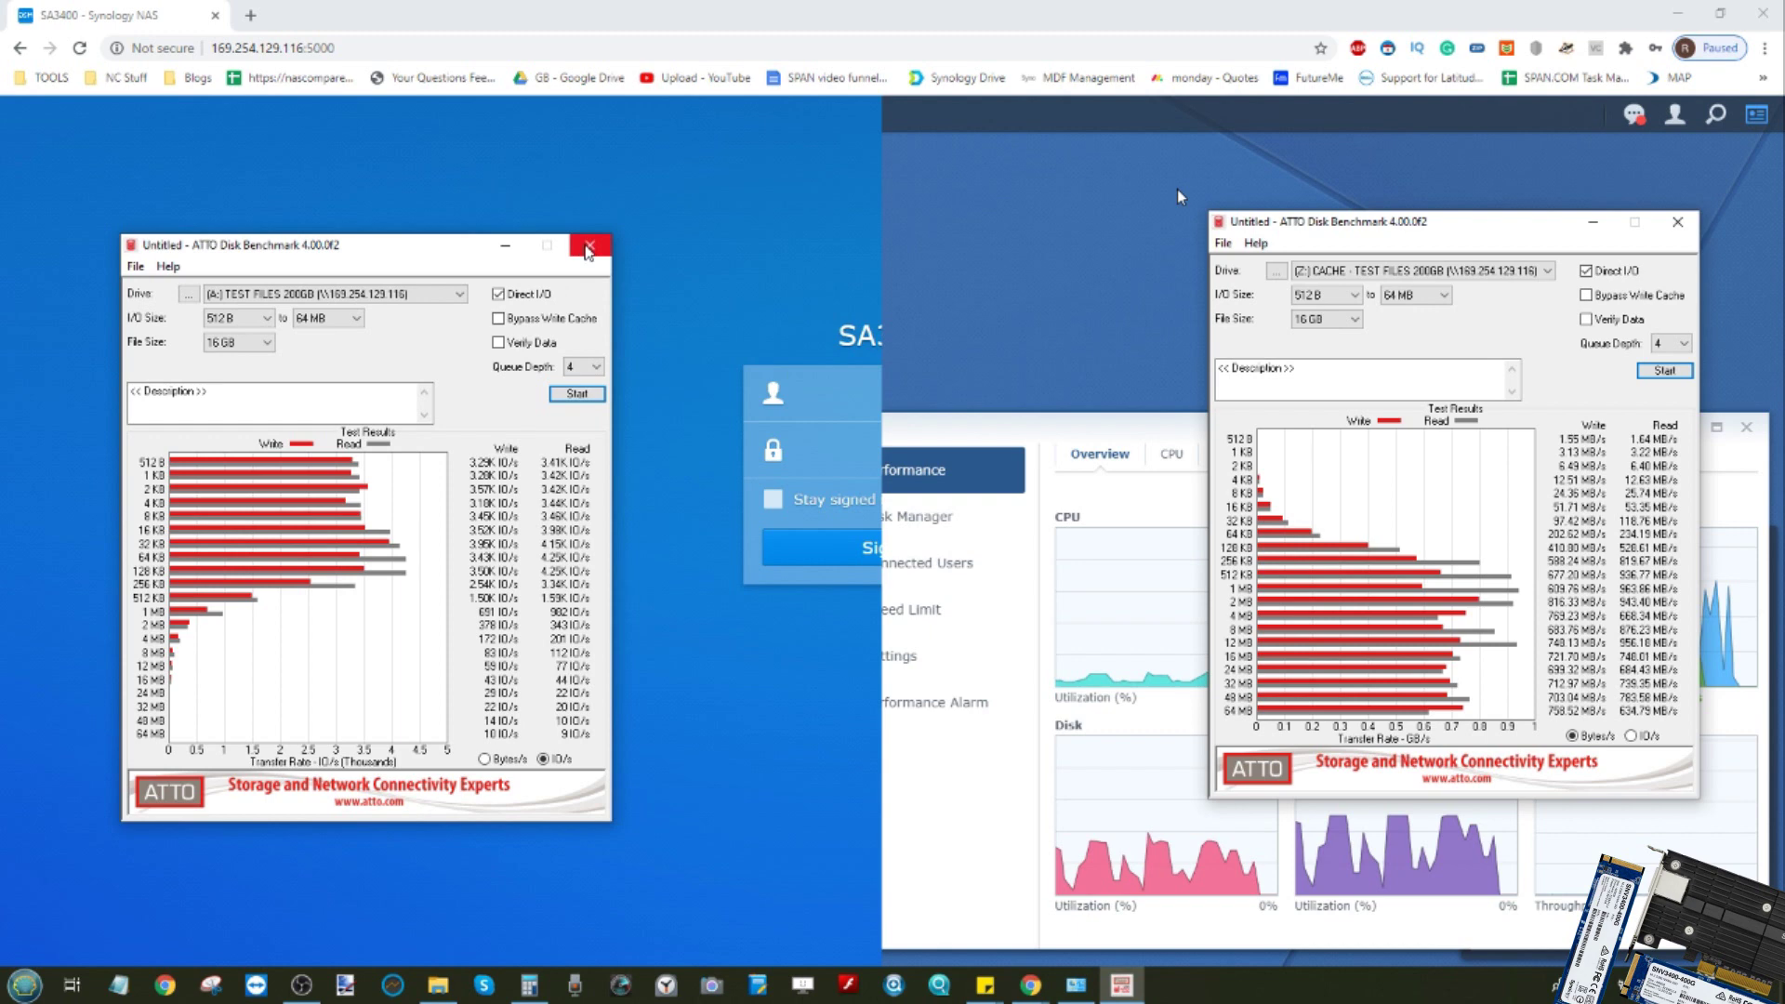
{"action": "left_click", "coordinate": [269, 350]}
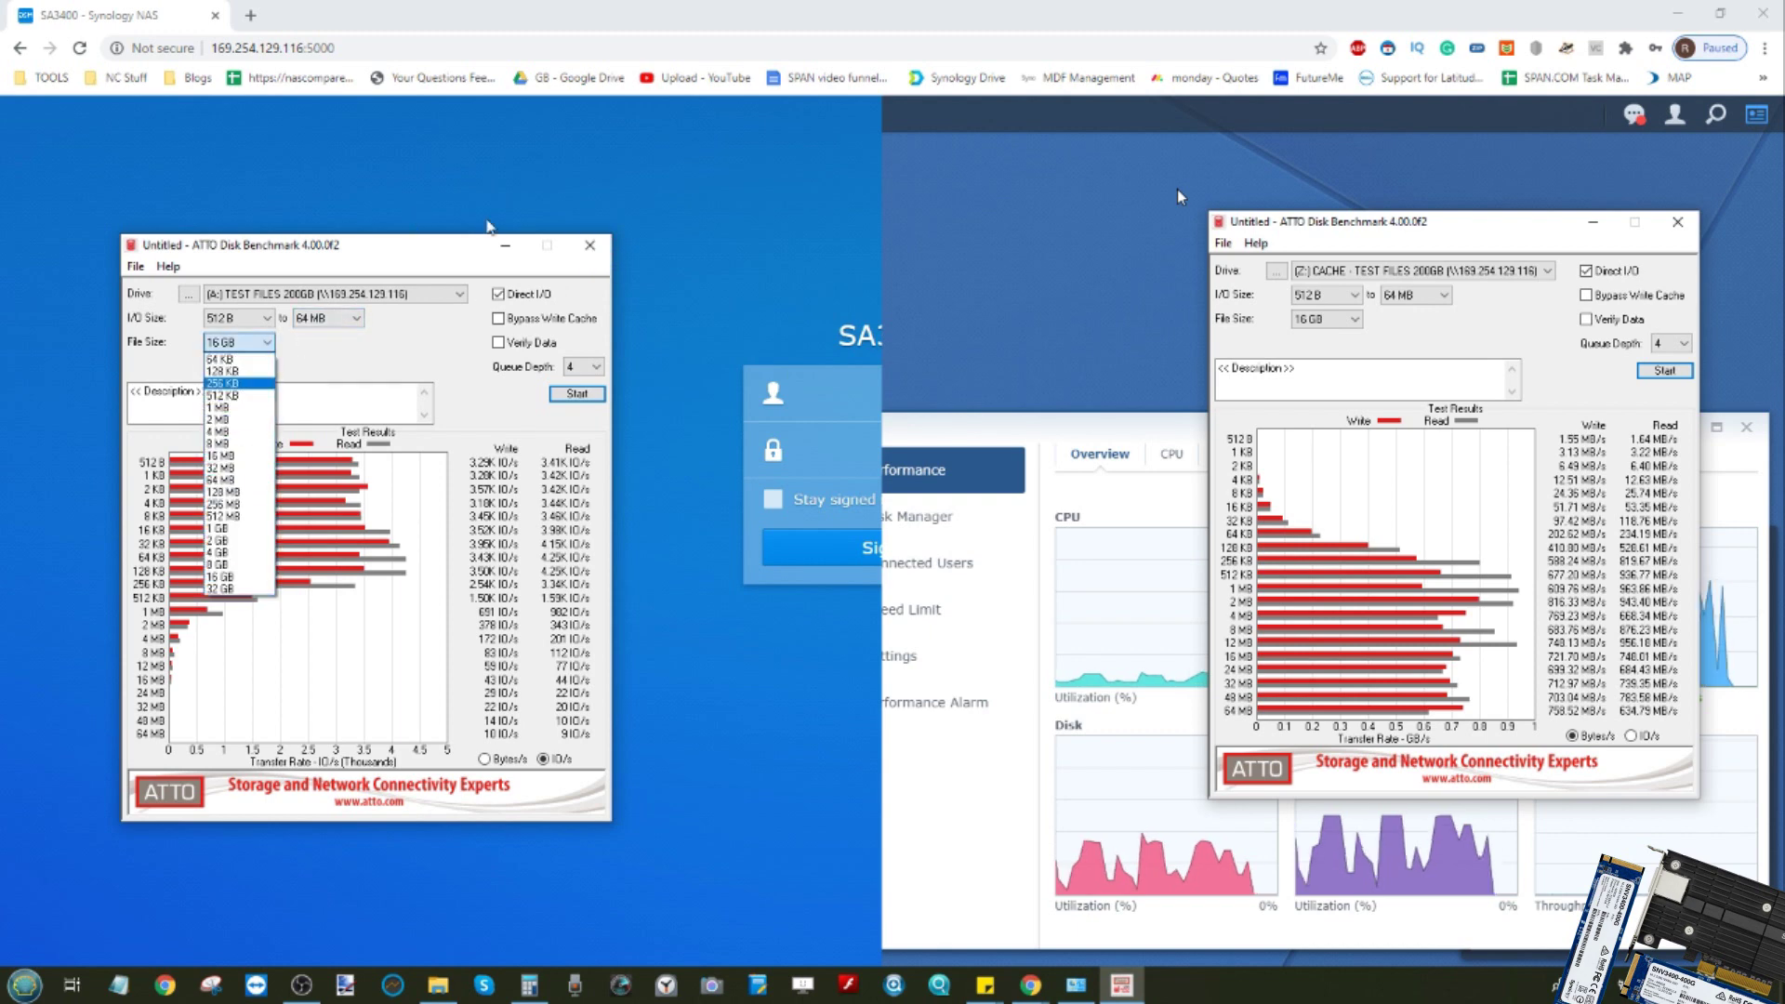
{"action": "left_click", "coordinate": [575, 249]}
{"action": "left_click", "coordinate": [589, 246]}
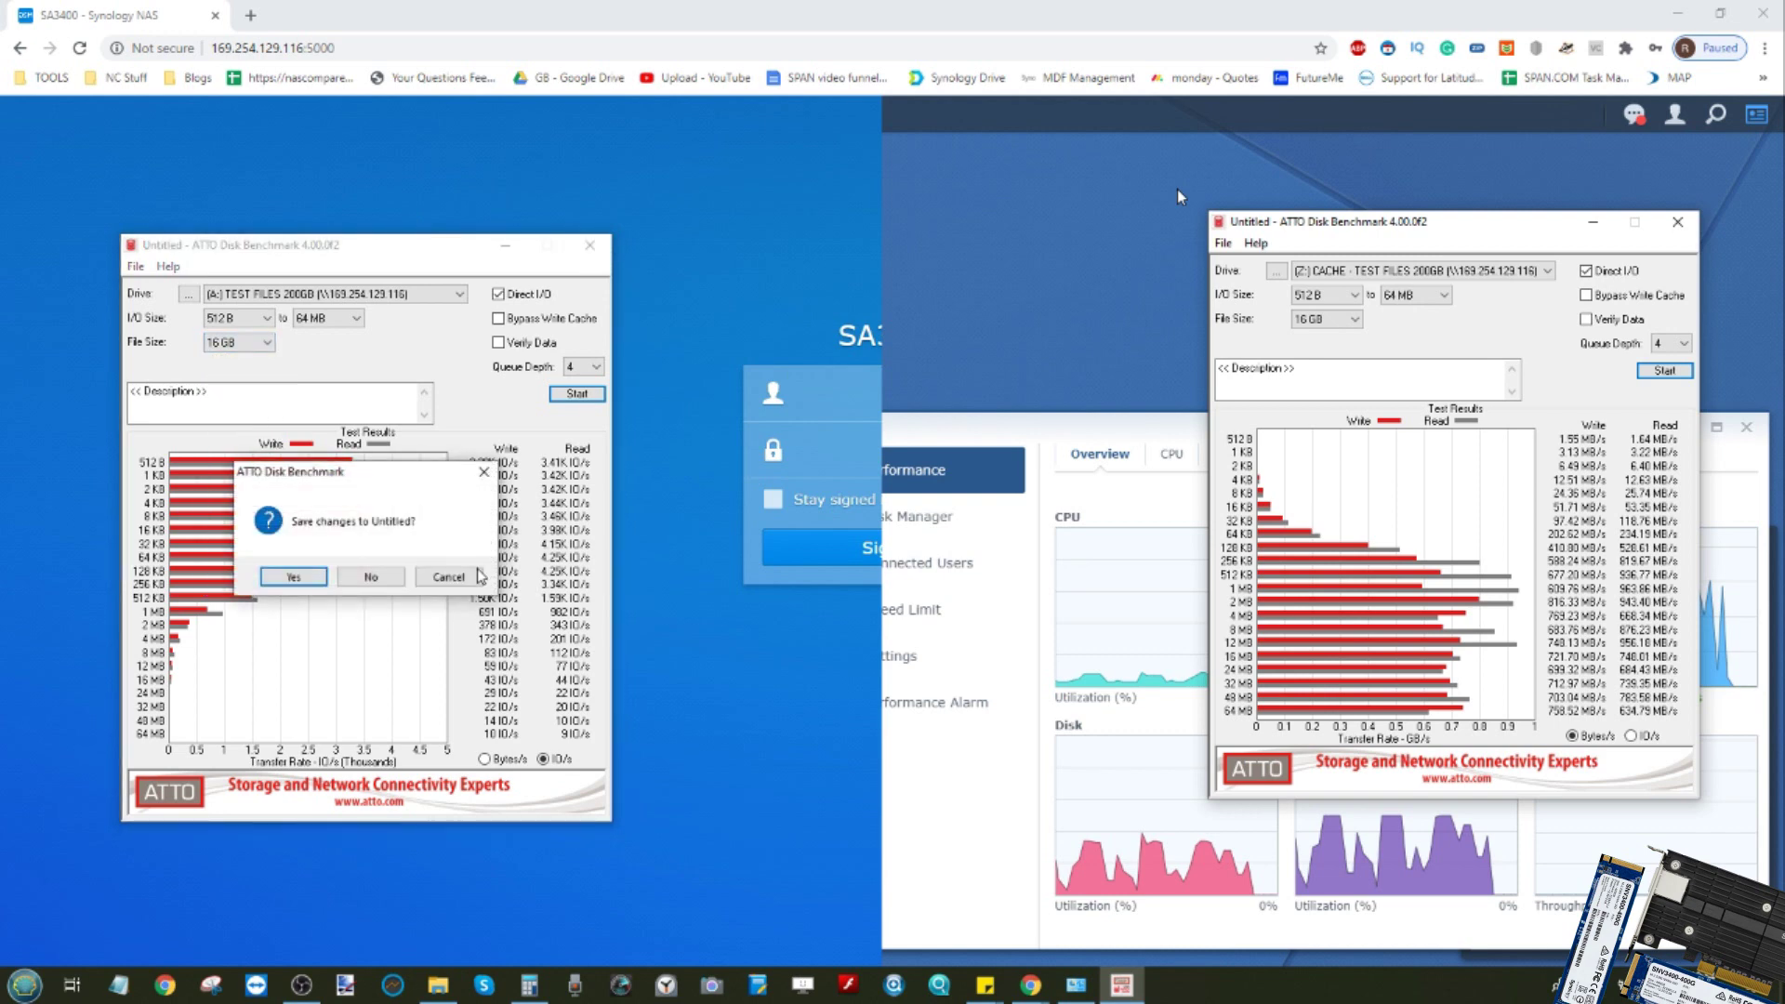